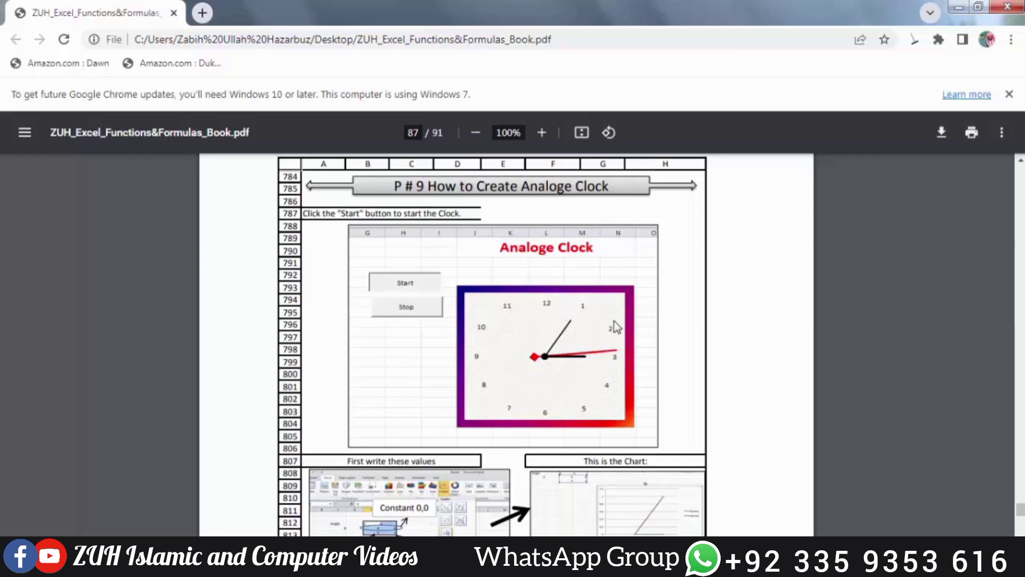
Scroll through page 87's Sin/Cos clock chart data setup to the top of page 88.
{"action": "scroll", "coordinate": [614, 326], "scroll_direction": "down", "scroll_amount": 3}
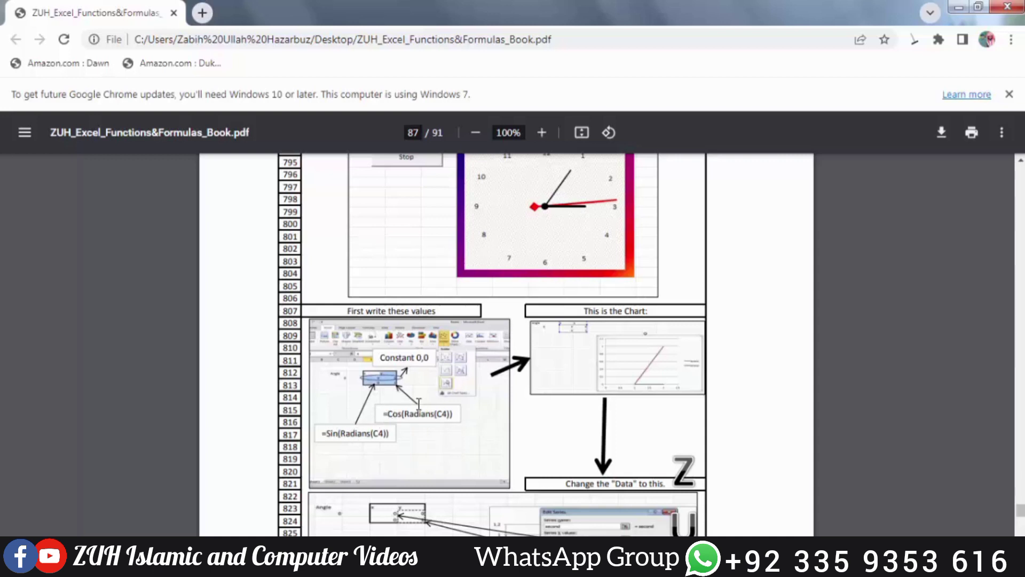
{"action": "scroll", "coordinate": [638, 374], "scroll_direction": "down", "scroll_amount": 1}
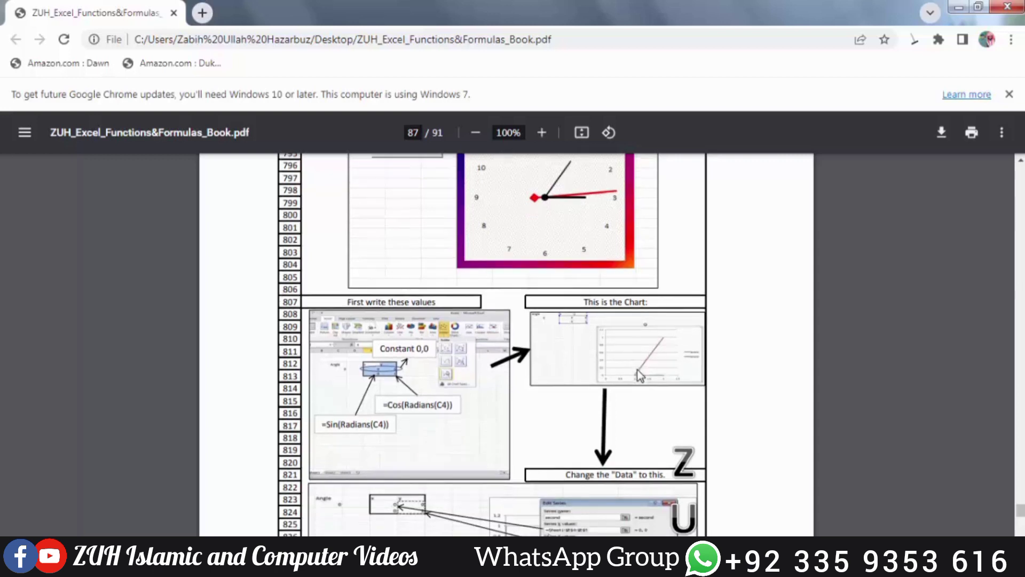
{"action": "scroll", "coordinate": [638, 374], "scroll_direction": "down", "scroll_amount": 4}
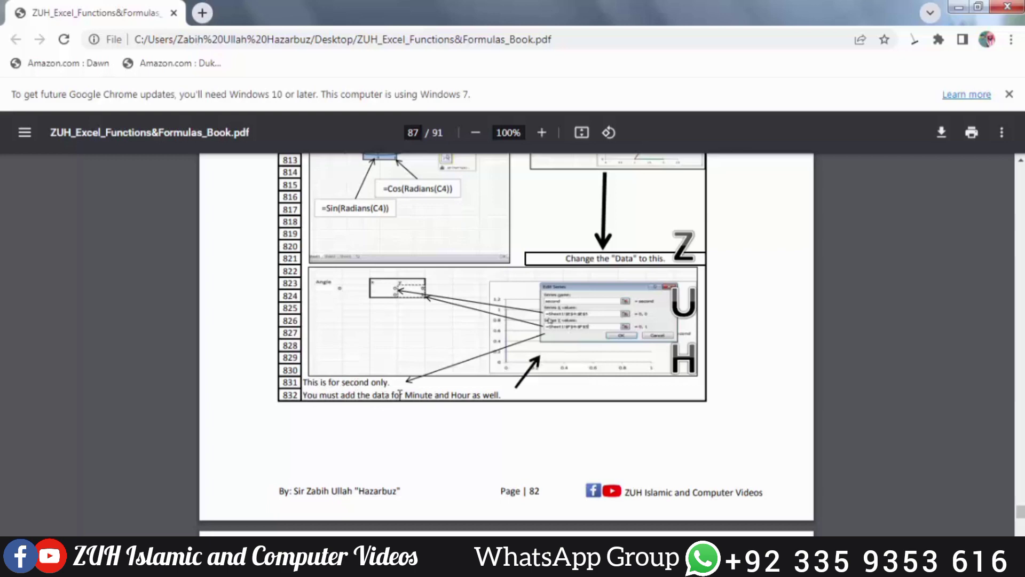
Scroll page 88 down to the finished Analoge Clock sheet with its Start and Stop buttons.
{"action": "scroll", "coordinate": [492, 400], "scroll_direction": "down", "scroll_amount": 5}
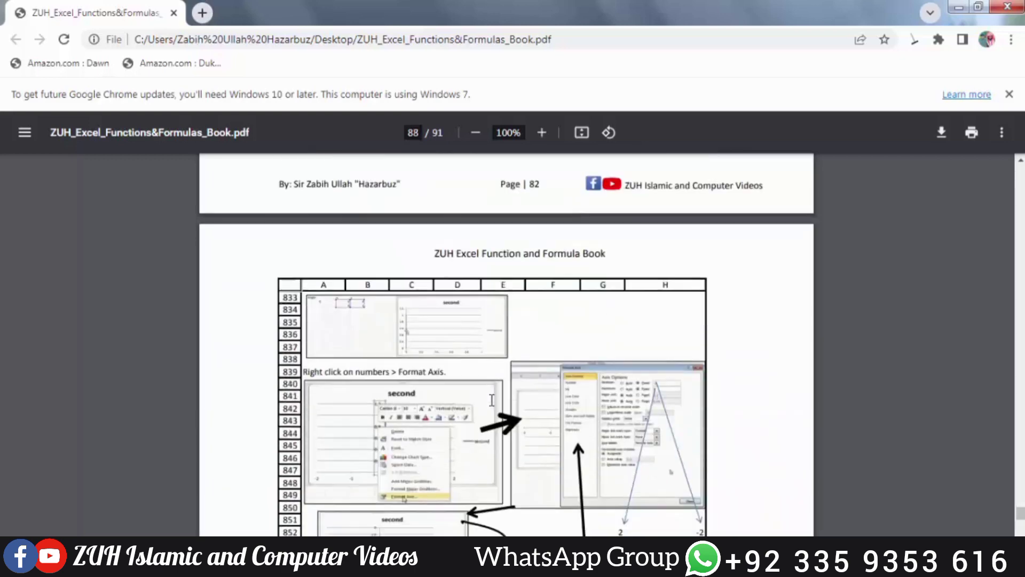
{"action": "scroll", "coordinate": [492, 400], "scroll_direction": "down", "scroll_amount": 2}
{"action": "scroll", "coordinate": [428, 259], "scroll_direction": "up", "scroll_amount": 1}
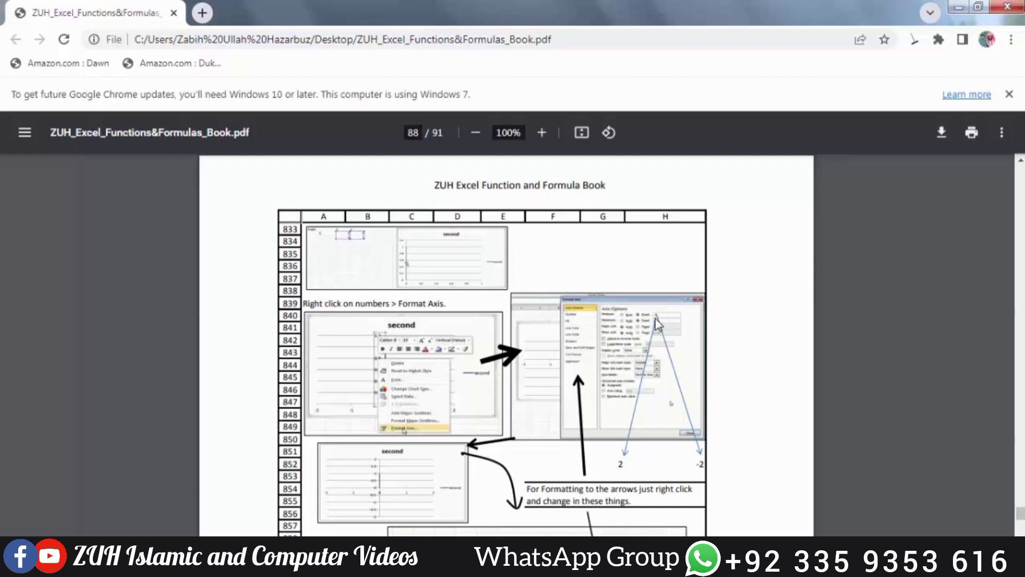
{"action": "scroll", "coordinate": [658, 323], "scroll_direction": "down", "scroll_amount": 3}
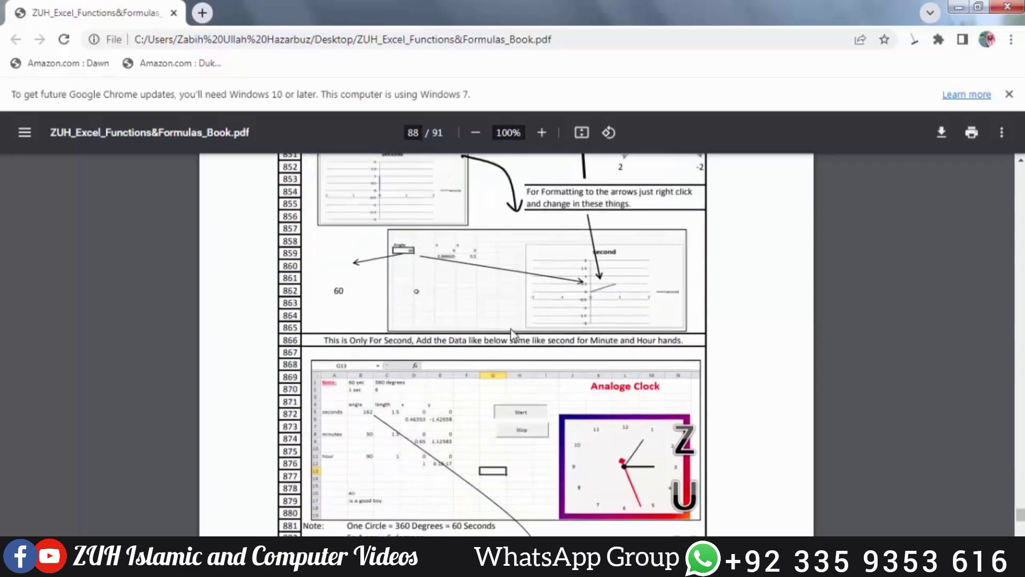
{"action": "scroll", "coordinate": [513, 333], "scroll_direction": "down", "scroll_amount": 3}
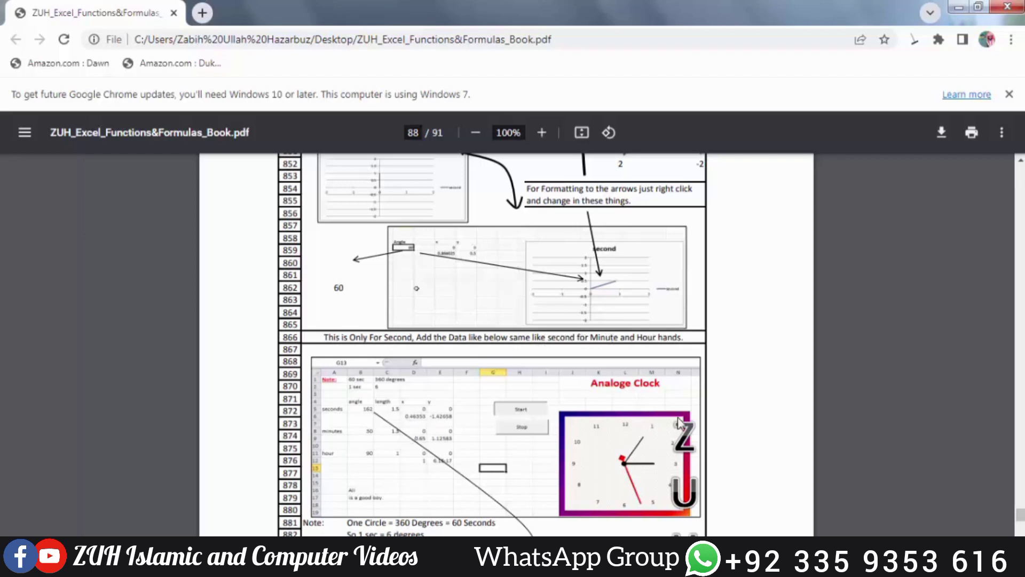
{"action": "scroll", "coordinate": [689, 407], "scroll_direction": "down", "scroll_amount": 1}
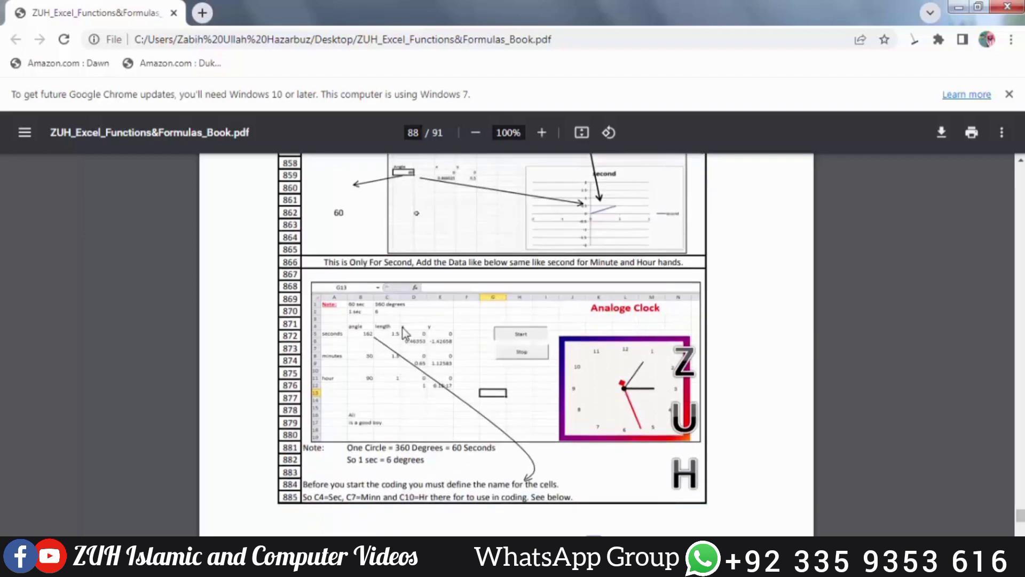
{"action": "scroll", "coordinate": [555, 331], "scroll_direction": "down", "scroll_amount": 2}
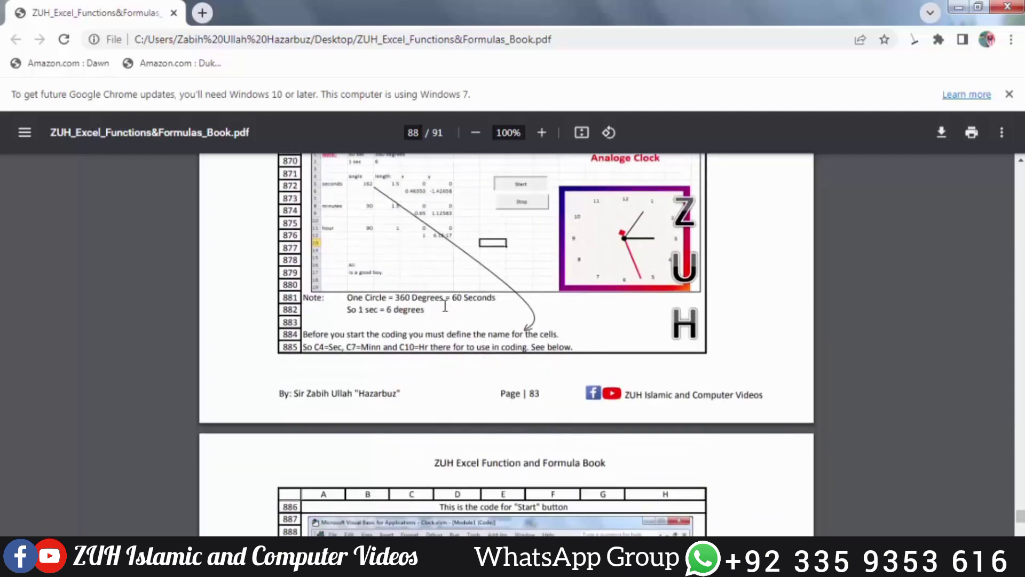
{"action": "scroll", "coordinate": [652, 346], "scroll_direction": "up", "scroll_amount": 1}
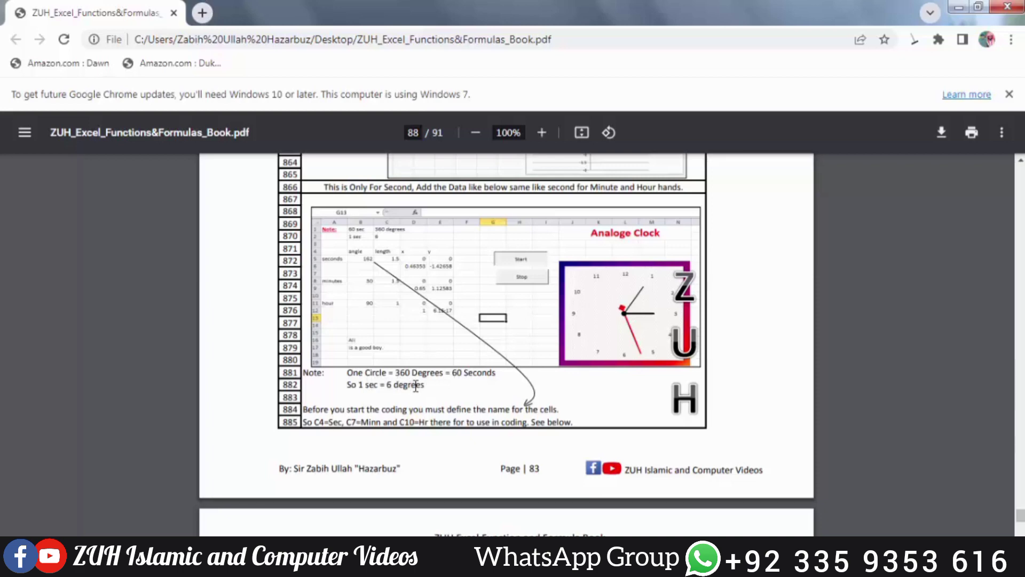
{"action": "scroll", "coordinate": [416, 385], "scroll_direction": "down", "scroll_amount": 3}
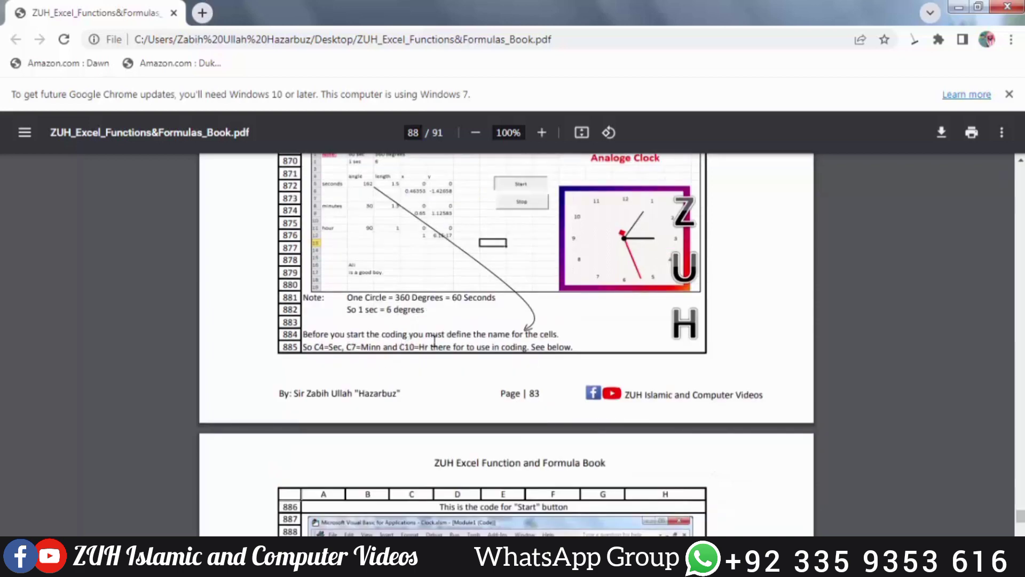
{"action": "scroll", "coordinate": [524, 335], "scroll_direction": "up", "scroll_amount": 3}
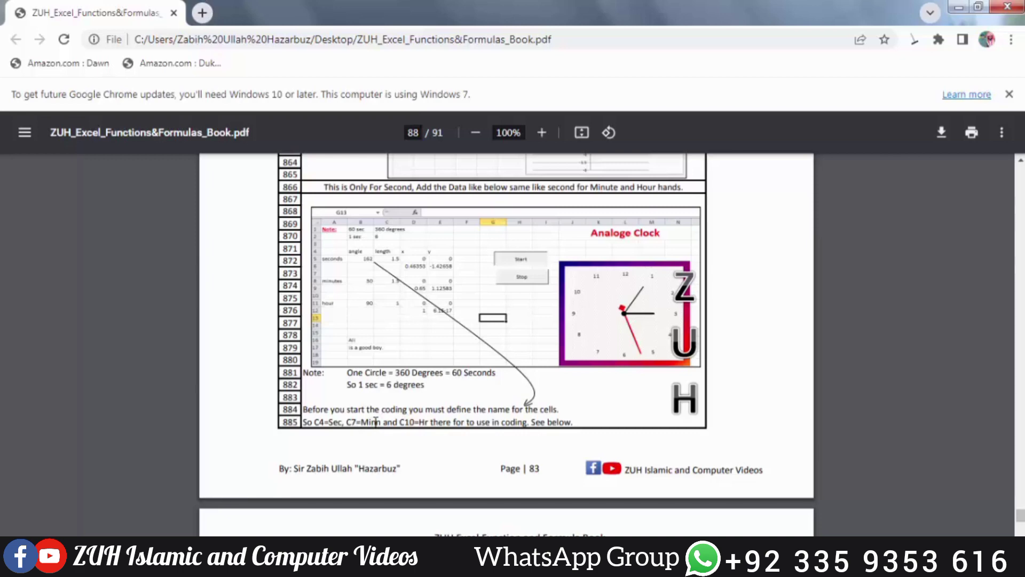
Scroll to page 89 showing the Start button's analogeclock VBA code.
{"action": "scroll", "coordinate": [463, 382], "scroll_direction": "down", "scroll_amount": 2}
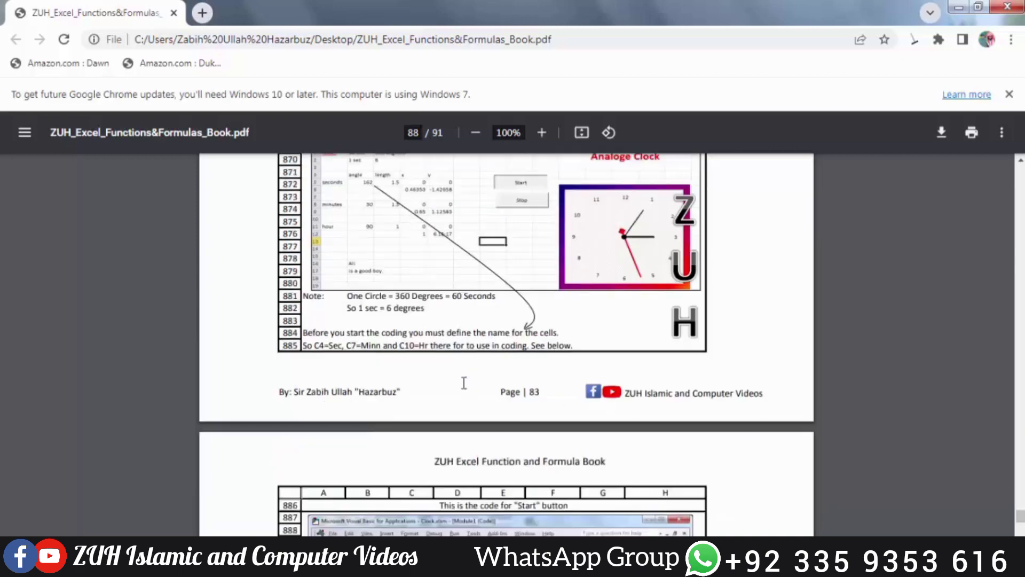
{"action": "scroll", "coordinate": [463, 382], "scroll_direction": "down", "scroll_amount": 5}
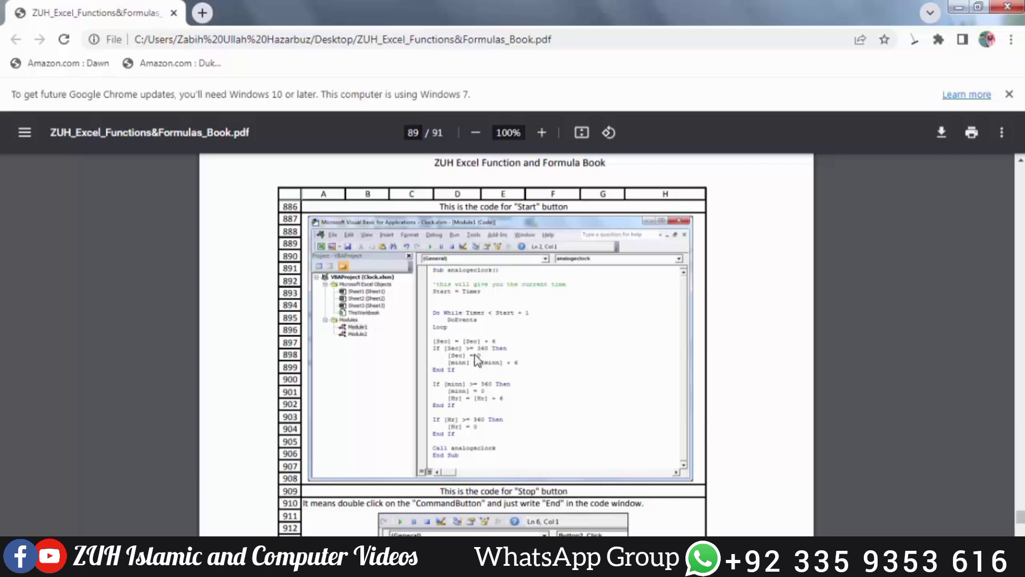
Read the Stop button code on the 'Analoge Clock Completed' page, then move to a blank Excel workbook.
{"action": "left_click", "coordinate": [443, 321]}
{"action": "scroll", "coordinate": [586, 332], "scroll_direction": "down", "scroll_amount": 5}
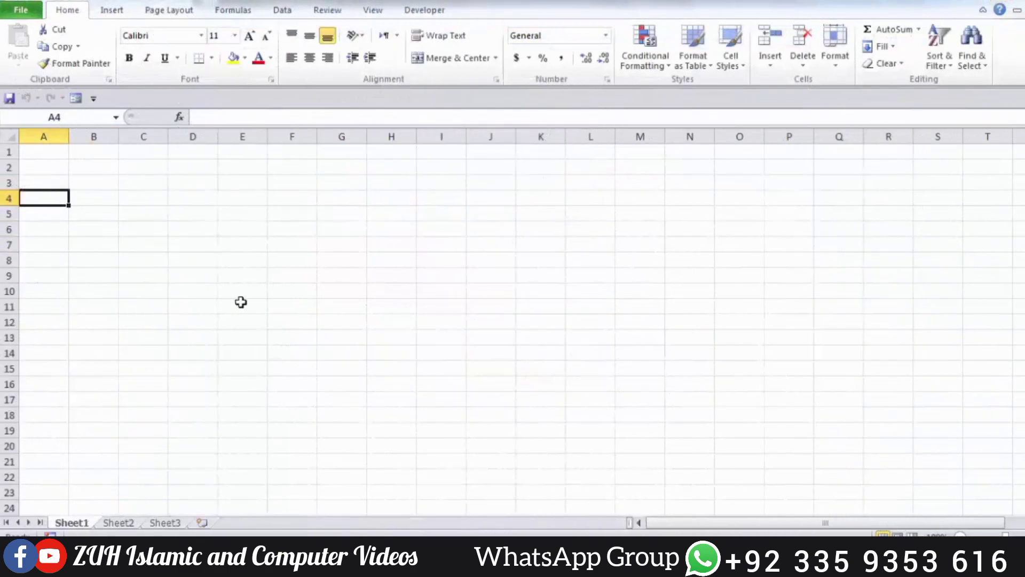
Enter the row labels Second, Minute and Hour down column A.
{"action": "type", "text": "Second"}
{"action": "key", "text": "Return"}
{"action": "key", "text": "Return"}
{"action": "key", "text": "Return"}
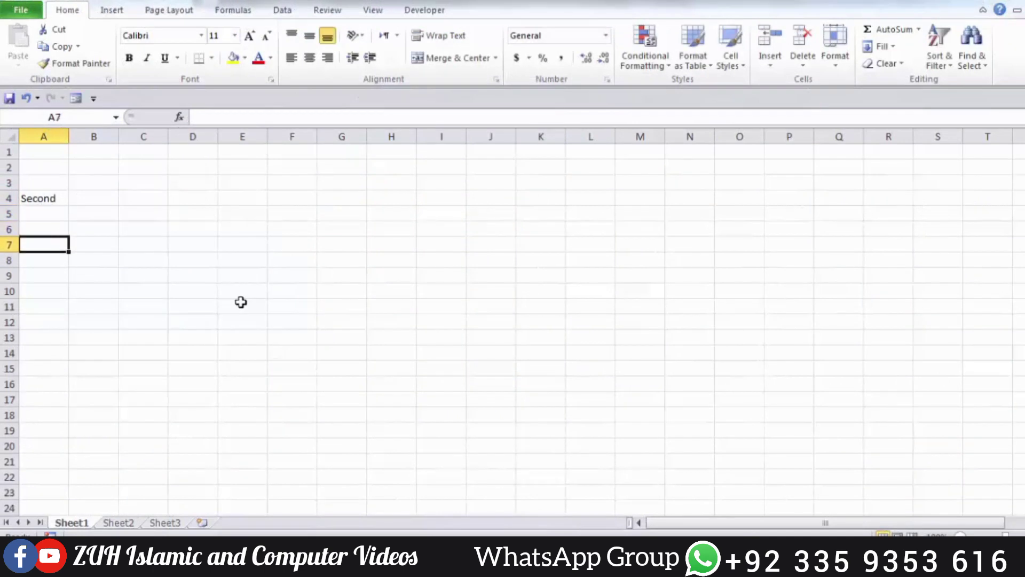
{"action": "type", "text": "Minute"}
{"action": "key", "text": "Return"}
{"action": "key", "text": "Return"}
{"action": "key", "text": "Return"}
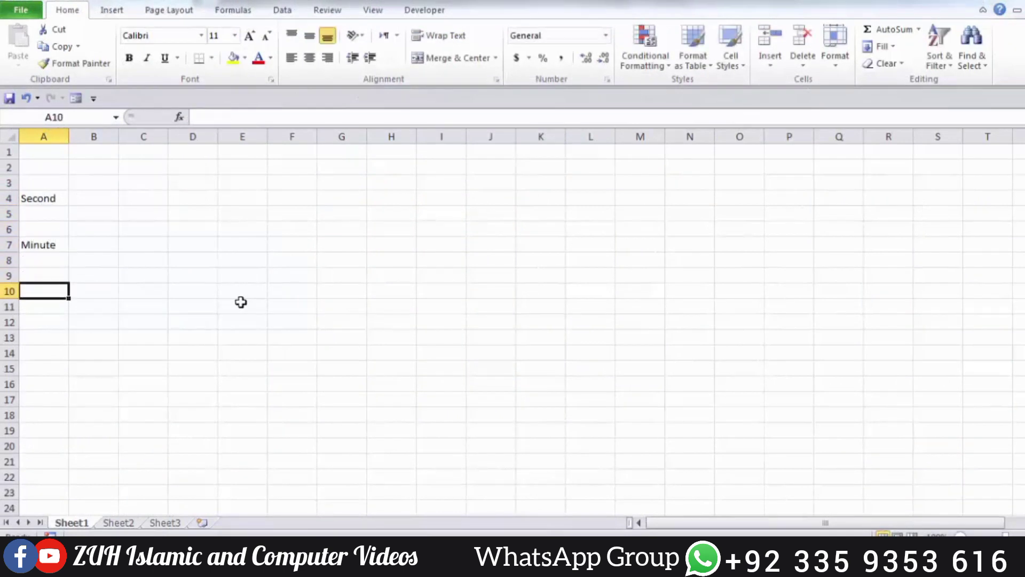
{"action": "type", "text": "Hour"}
{"action": "key", "text": "Right"}
Add the column headers Angle, X and Y in C3, E3 and F3.
{"action": "key", "text": "Up"}
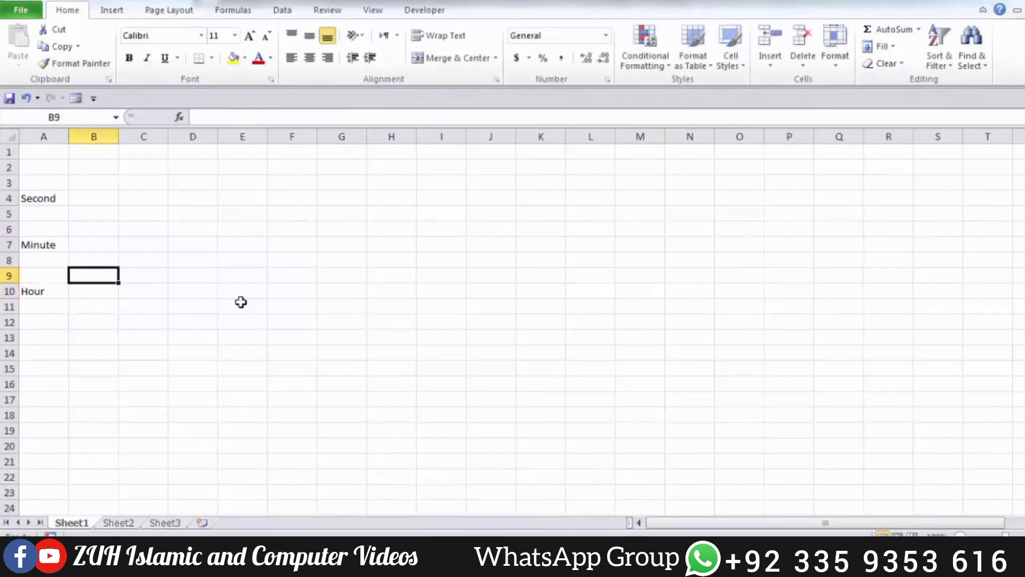
{"action": "key", "text": "Up"}
{"action": "key", "text": "Up"}
{"action": "key", "text": "Right"}
{"action": "key", "text": "Up"}
{"action": "key", "text": "Up"}
{"action": "key", "text": "Up"}
{"action": "key", "text": "Up"}
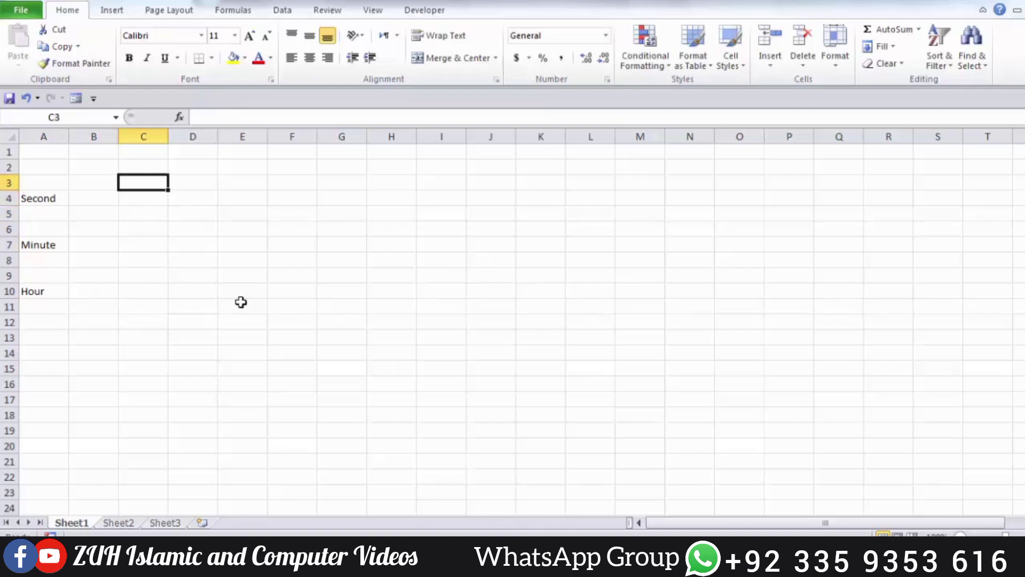
{"action": "type", "text": "Angle"}
{"action": "key", "text": "Right"}
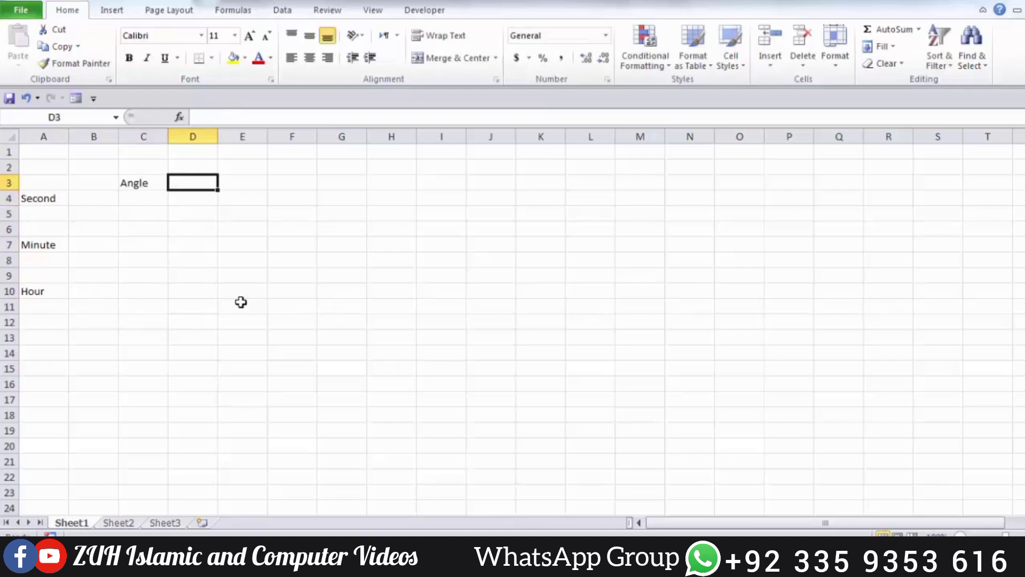
{"action": "key", "text": "Right"}
{"action": "type", "text": "X"}
{"action": "key", "text": "Right"}
{"action": "type", "text": "Y"}
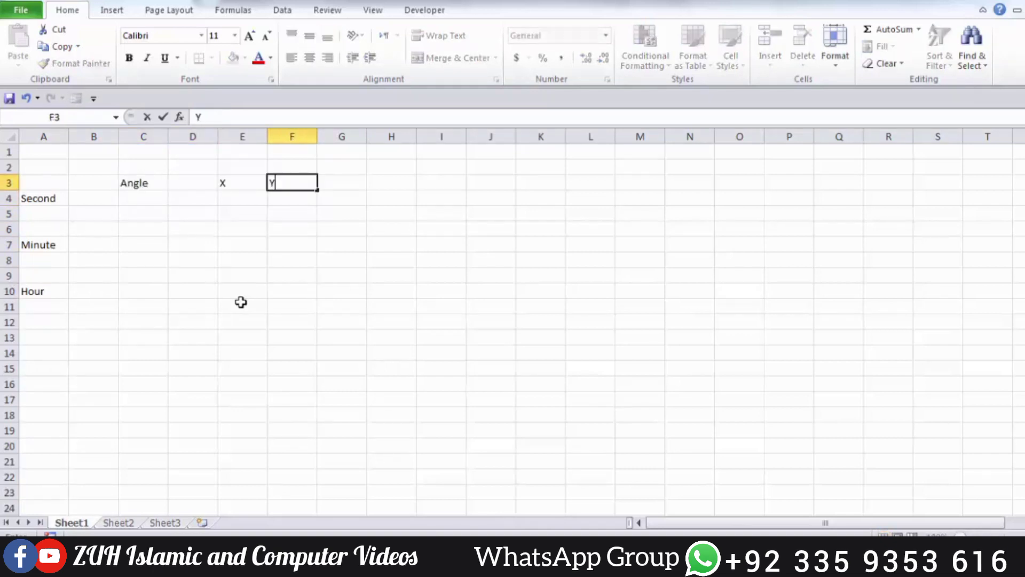
{"action": "key", "text": "Return"}
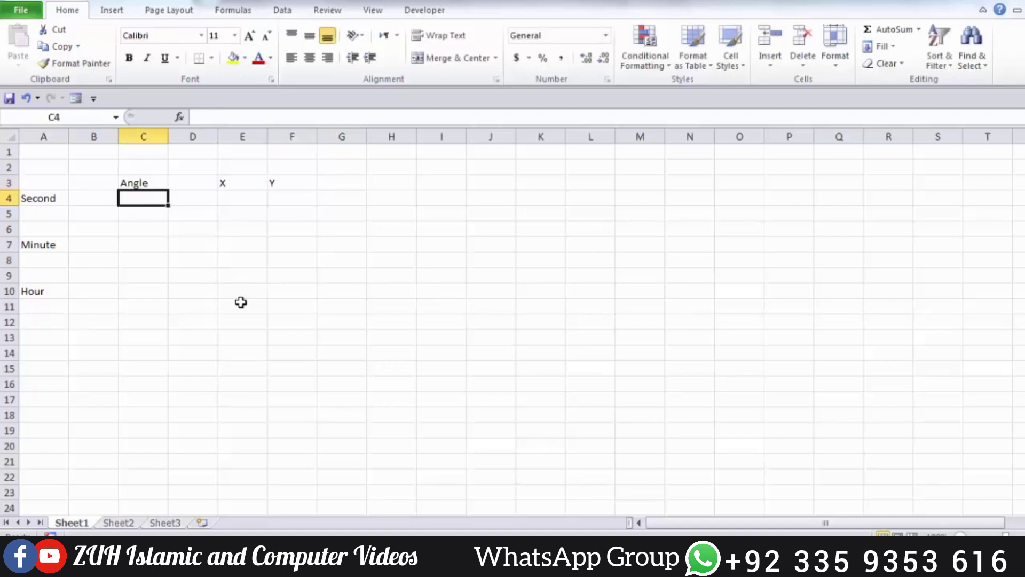
Fill 0 into the X and Y cells for the Second, Minute and Hour rows.
{"action": "key", "text": "Right"}
{"action": "key", "text": "Right"}
{"action": "type", "text": "0"}
{"action": "key", "text": "Right"}
{"action": "type", "text": "0"}
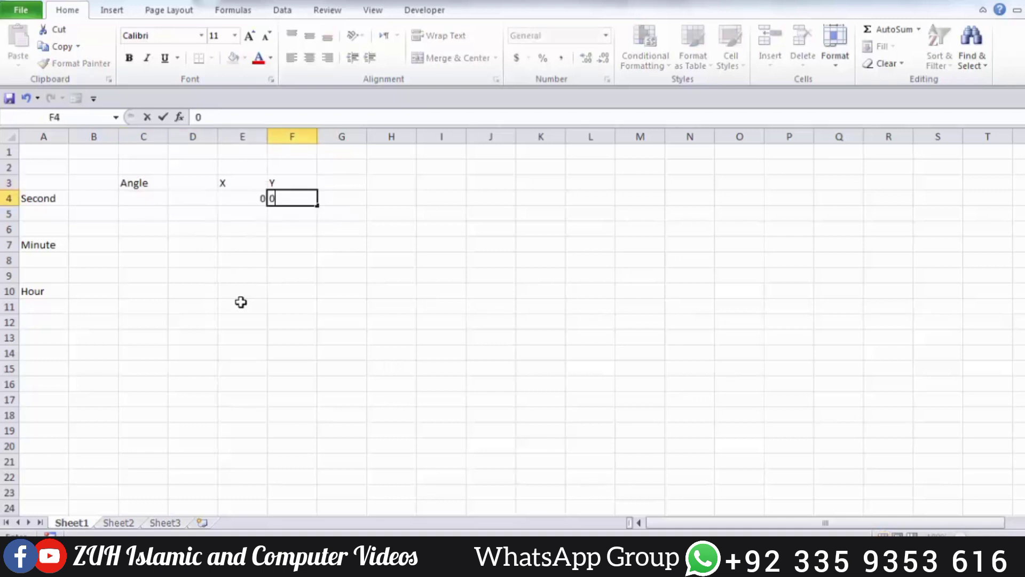
{"action": "key", "text": "Return"}
{"action": "key", "text": "Down"}
{"action": "key", "text": "Down"}
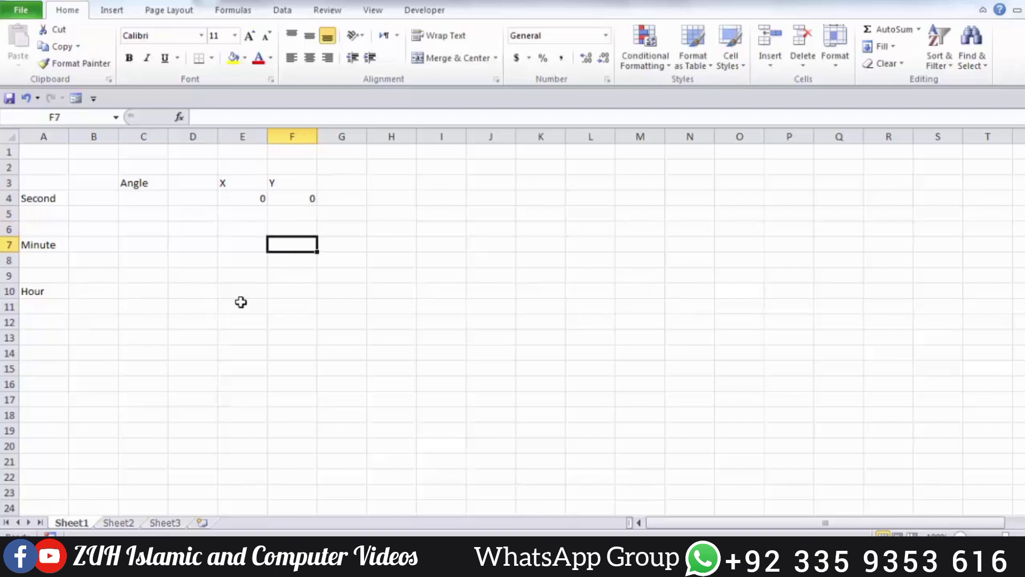
{"action": "key", "text": "Left"}
{"action": "type", "text": "0"}
{"action": "key", "text": "Right"}
{"action": "type", "text": "0"}
{"action": "key", "text": "Return"}
{"action": "key", "text": "Down"}
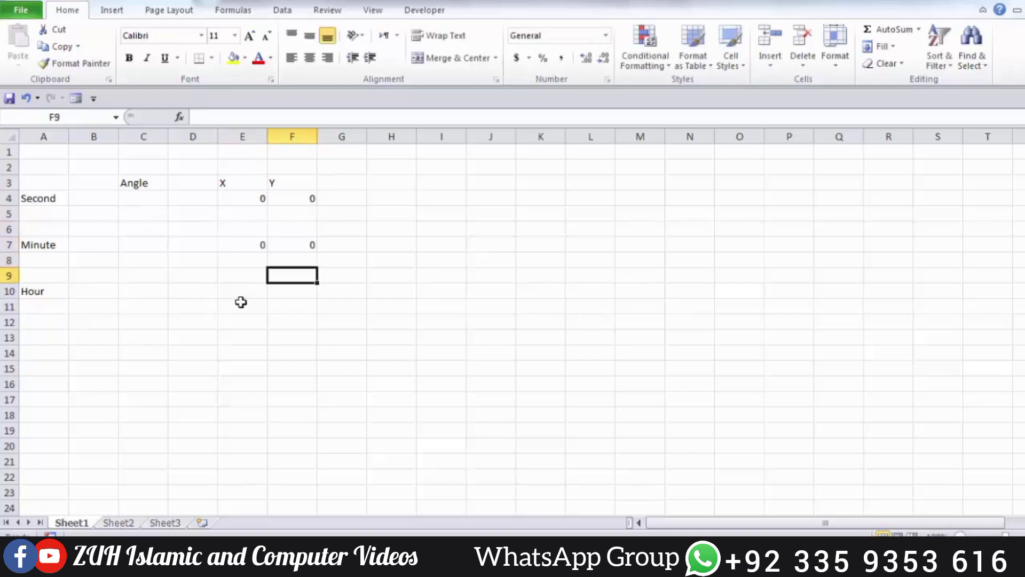
{"action": "key", "text": "Down"}
{"action": "key", "text": "Left"}
{"action": "type", "text": "00"}
{"action": "key", "text": "Return"}
{"action": "key", "text": "Right"}
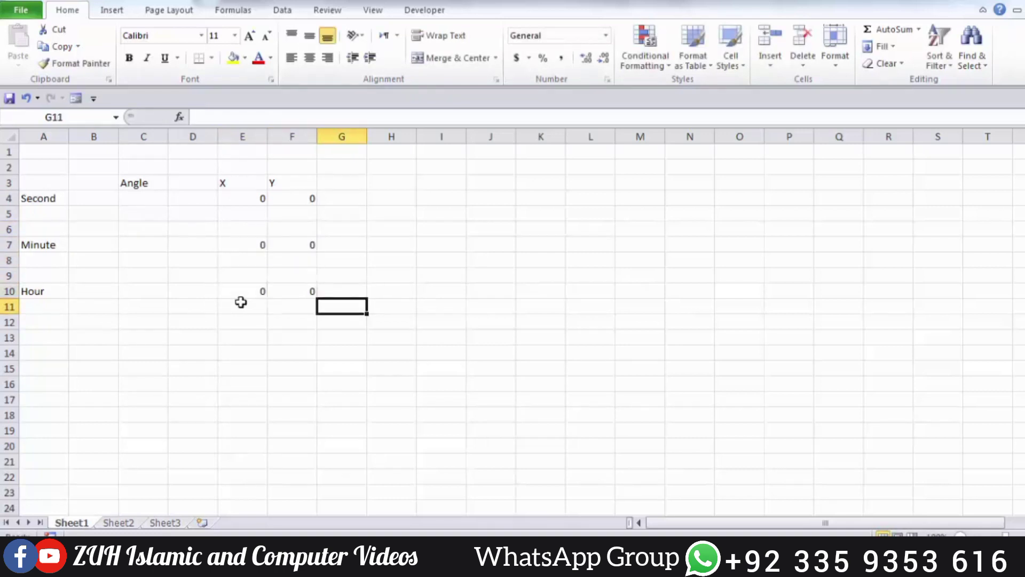
{"action": "key", "text": "Left"}
{"action": "key", "text": "Up"}
{"action": "key", "text": "Up"}
{"action": "key", "text": "Up"}
{"action": "key", "text": "Up"}
{"action": "key", "text": "Up"}
{"action": "key", "text": "Left"}
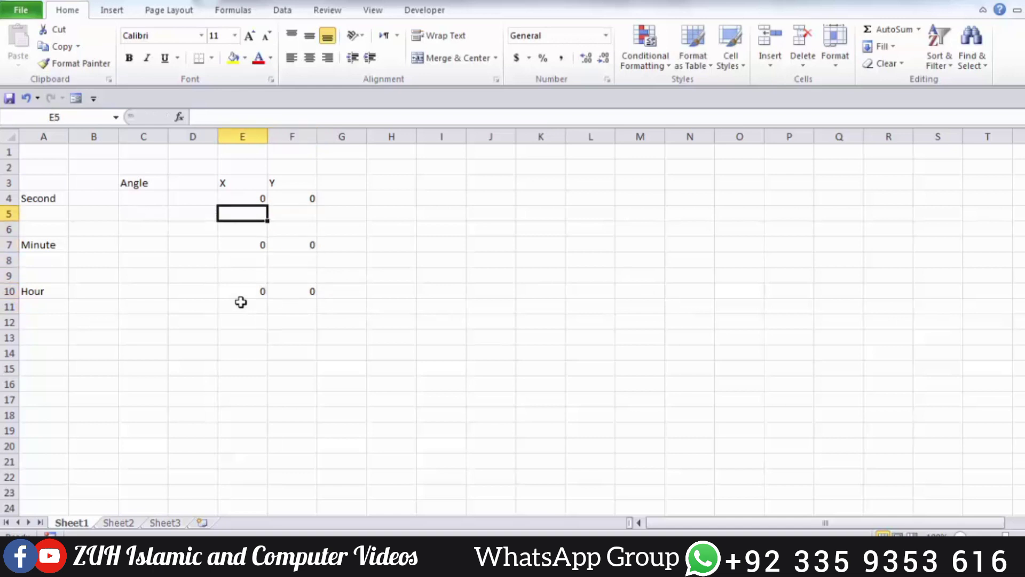
{"action": "key", "text": "Left"}
{"action": "key", "text": "Left"}
{"action": "key", "text": "Up"}
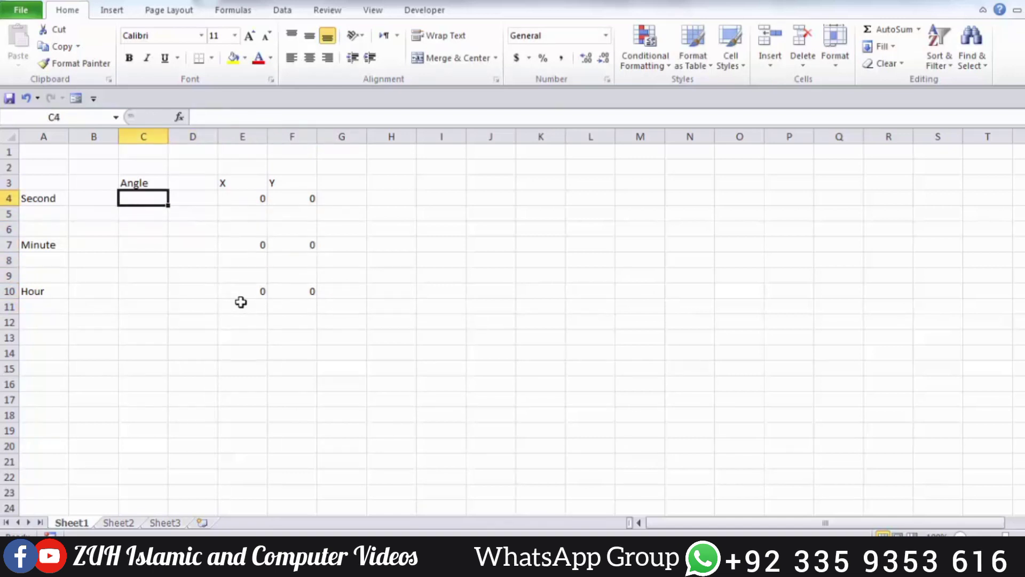
Set the C4 angle to 23 and enter =SIN(RADIANS(C4)) in E5.
{"action": "type", "text": "23"}
{"action": "key", "text": "Right"}
{"action": "key", "text": "Right"}
{"action": "key", "text": "Down"}
{"action": "type", "text": "="}
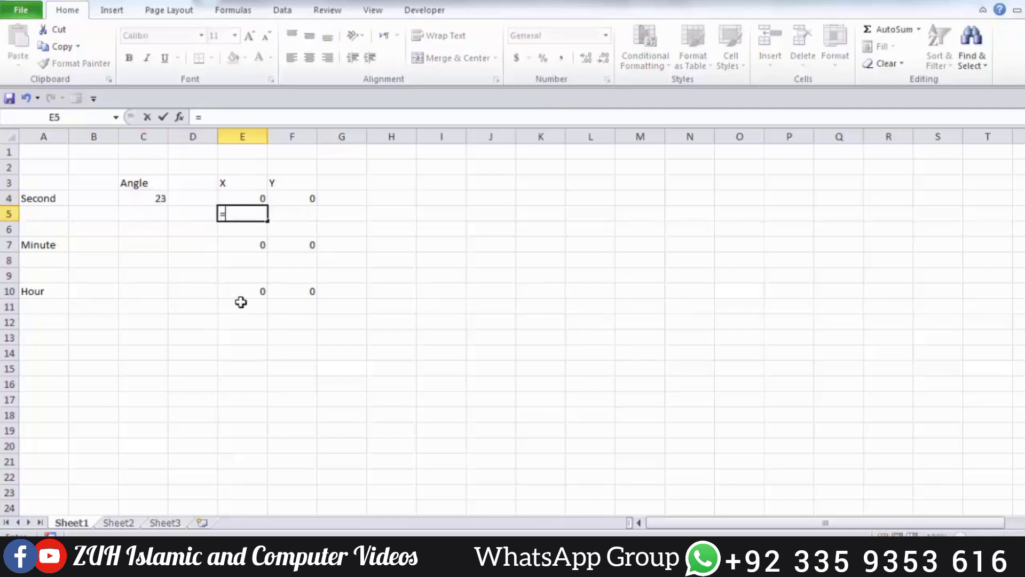
{"action": "type", "text": "SIN(RADIANS("}
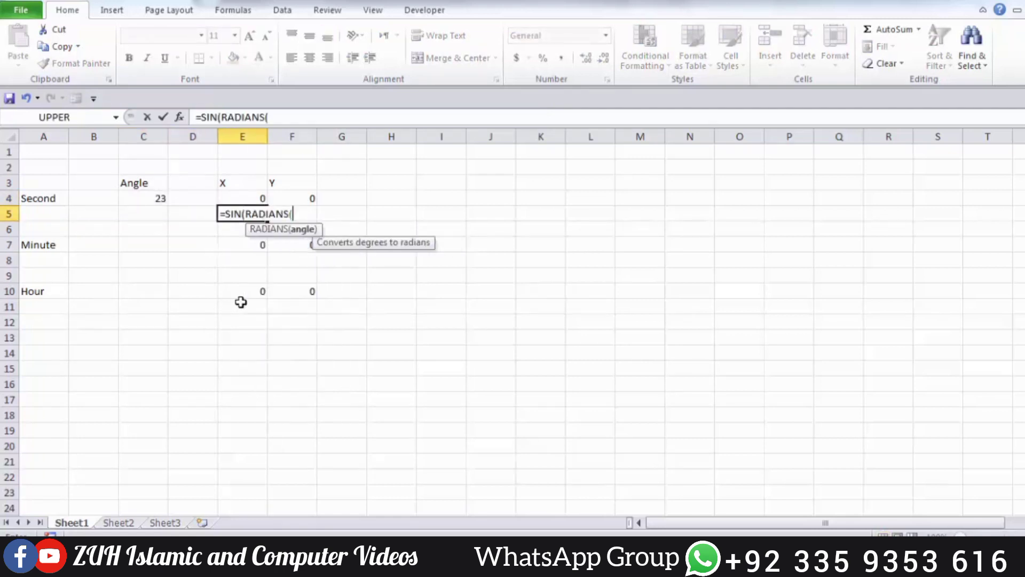
{"action": "key", "text": "Left"}
{"action": "key", "text": "Left"}
{"action": "key", "text": "Up"}
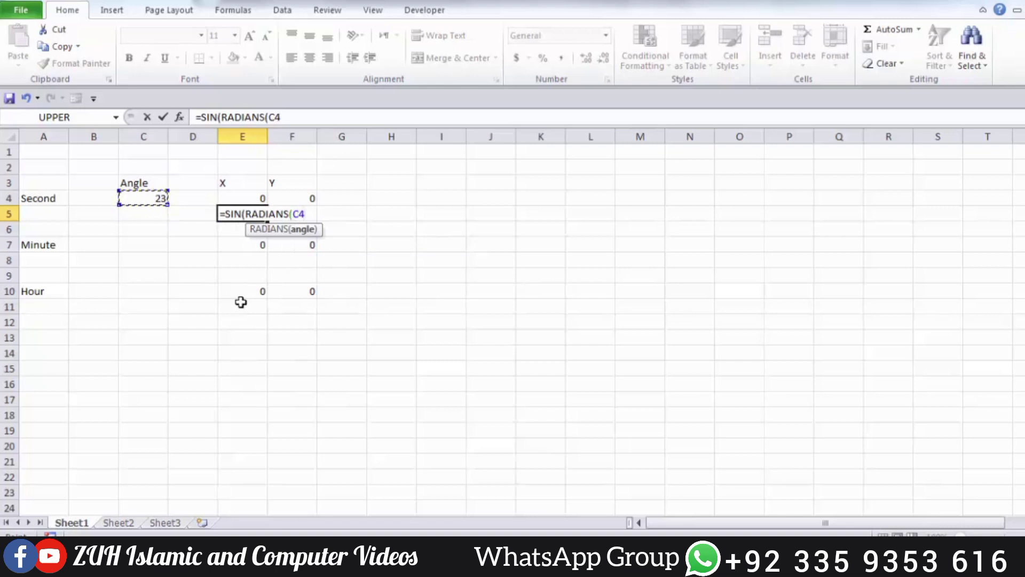
{"action": "type", "text": "))"}
{"action": "key", "text": "Return"}
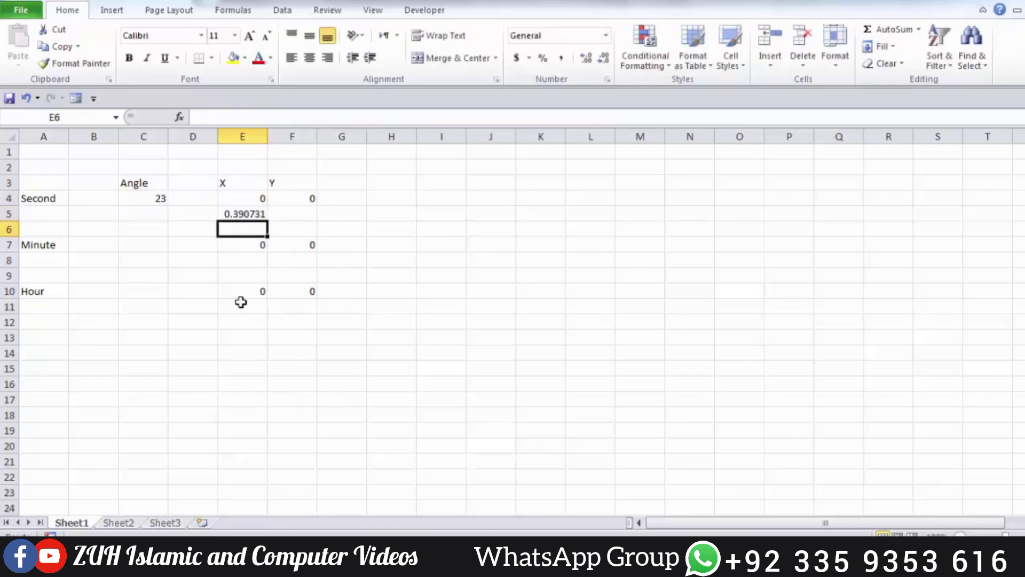
Enter =COS(RADIANS(C4)) in F5, accepting Excel's correction, and select E3:F5.
{"action": "key", "text": "Right"}
{"action": "key", "text": "Up"}
{"action": "type", "text": "=cos"}
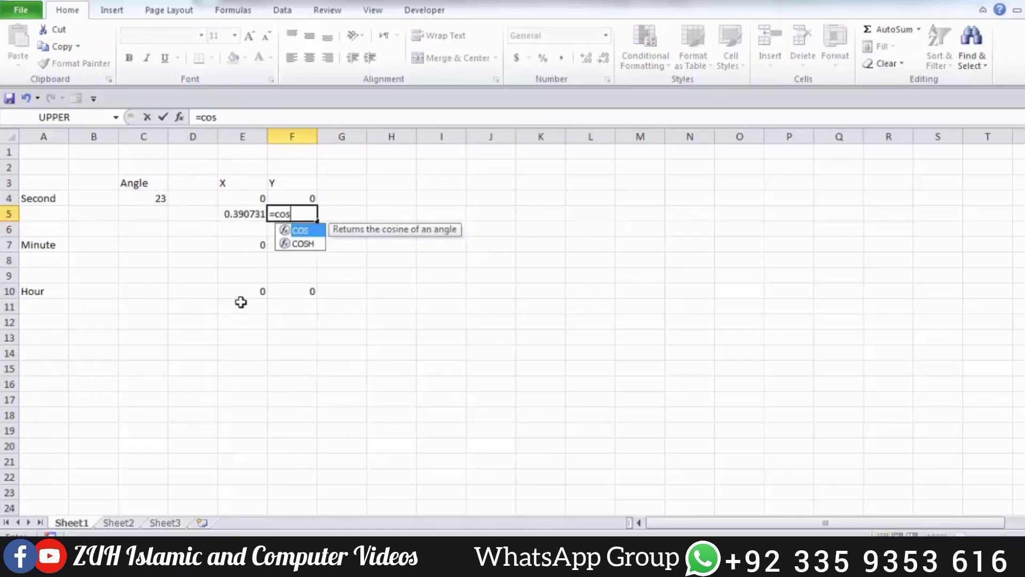
{"action": "key", "text": "Tab"}
{"action": "type", "text": "rad"}
{"action": "key", "text": "Tab"}
{"action": "key", "text": "Left"}
{"action": "key", "text": "Left"}
{"action": "key", "text": "Left"}
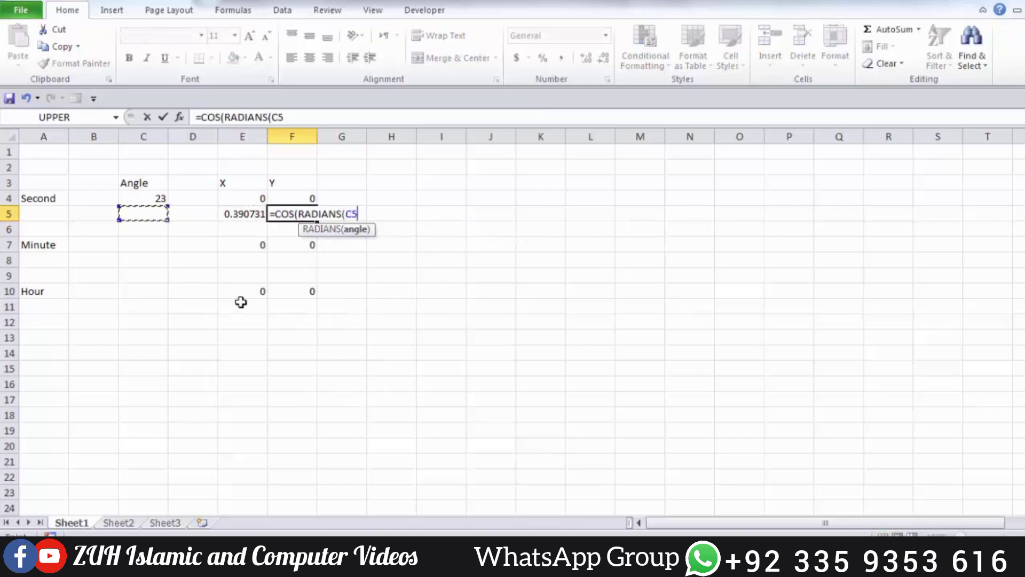
{"action": "key", "text": "Up"}
{"action": "key", "text": "Return"}
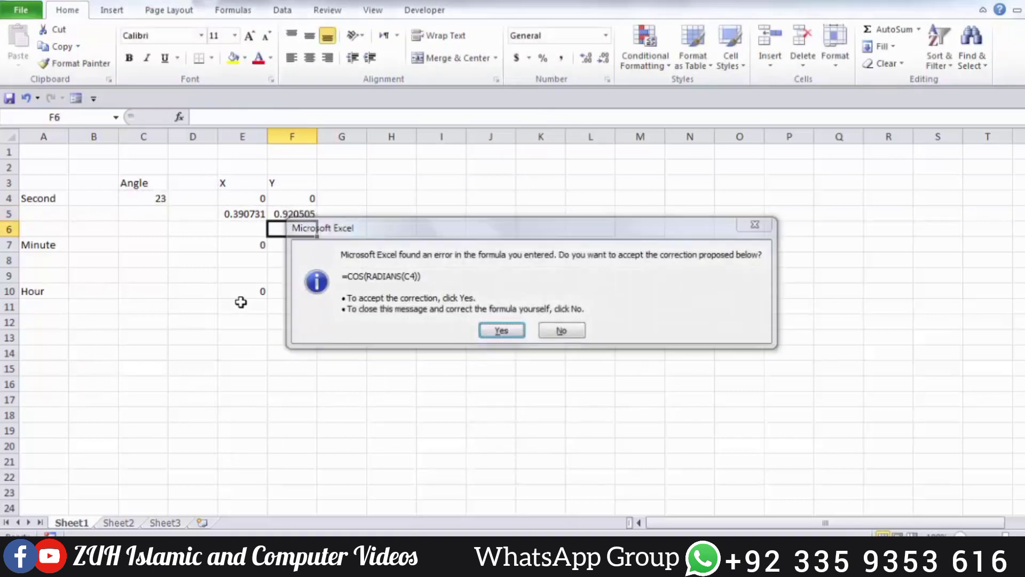
{"action": "key", "text": "Return"}
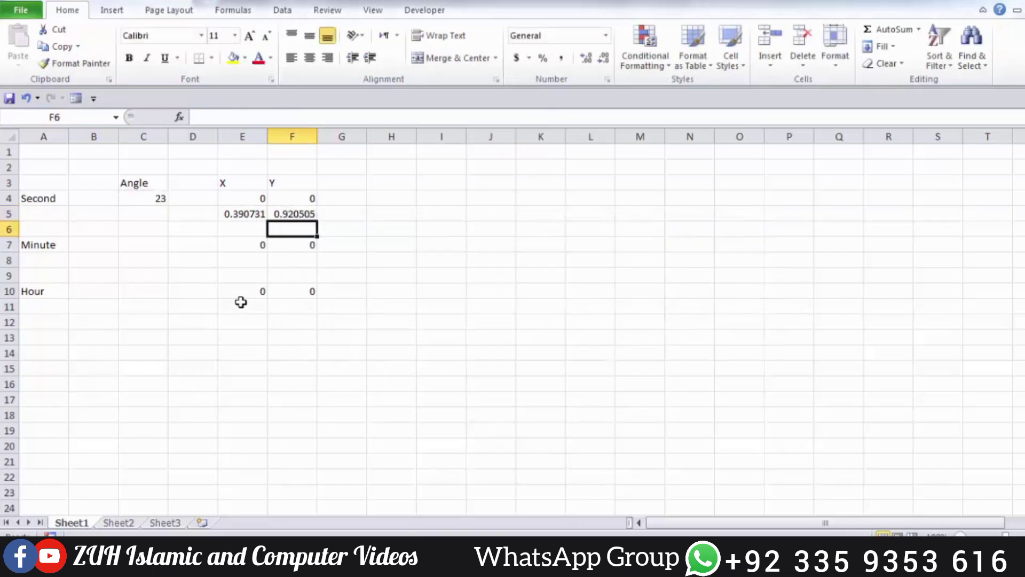
{"action": "left_click_drag", "start_coordinate": [239, 184], "coordinate": [286, 213]}
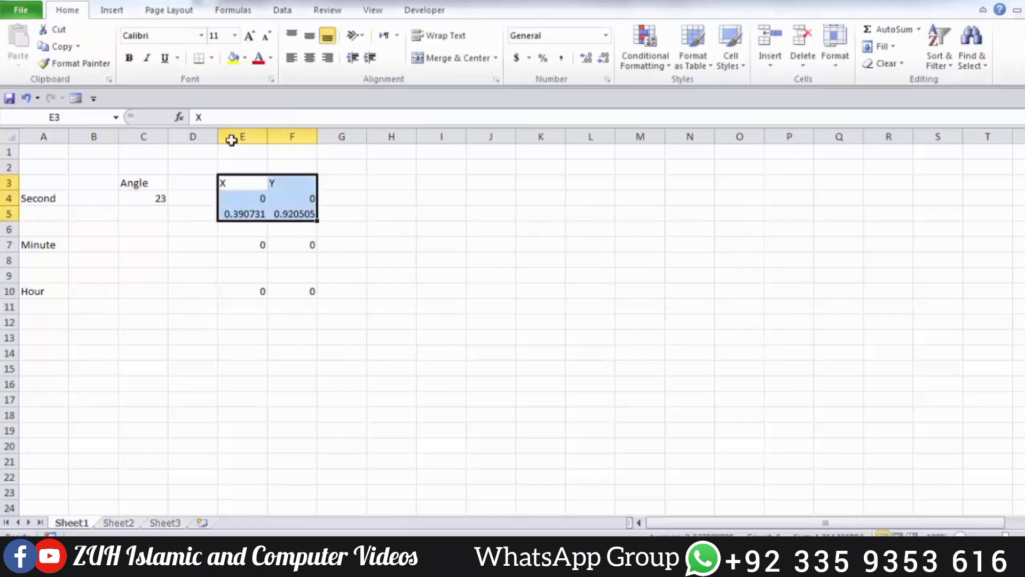
Insert a Scatter with Straight Lines chart and move it up beside the table.
{"action": "left_click", "coordinate": [111, 10]}
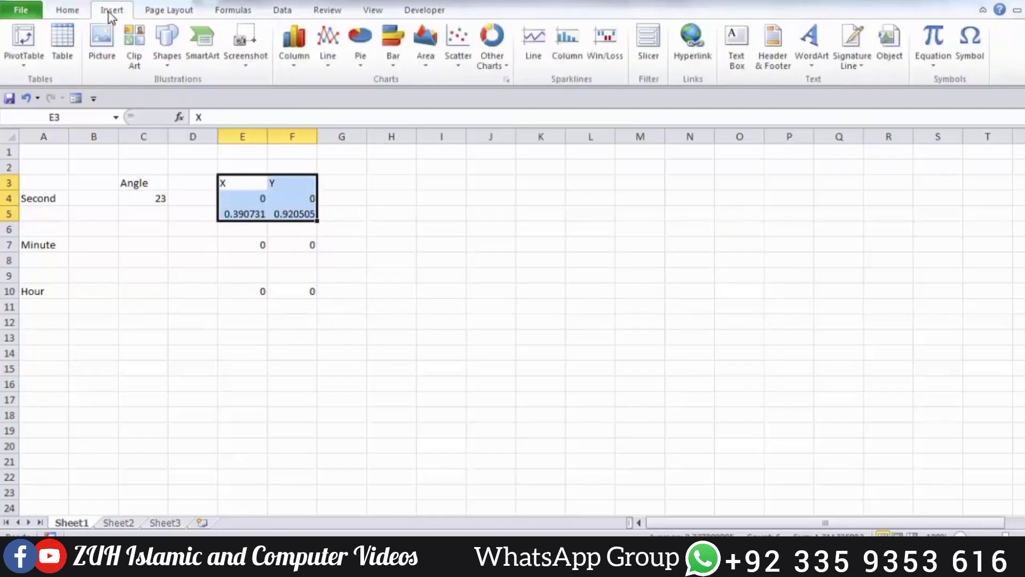
{"action": "left_click", "coordinate": [456, 58]}
{"action": "left_click", "coordinate": [467, 213]}
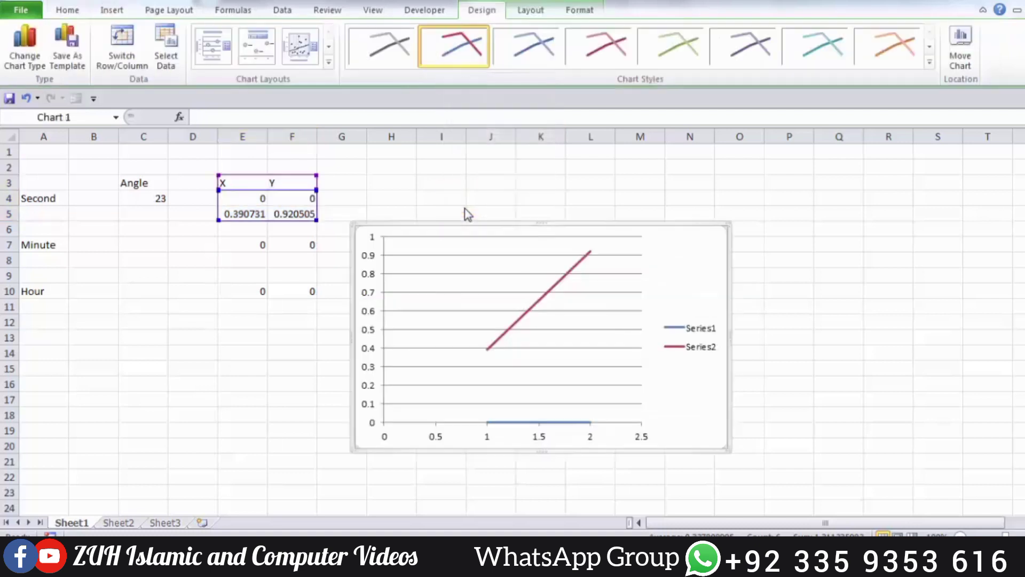
{"action": "left_click_drag", "start_coordinate": [480, 224], "coordinate": [527, 184]}
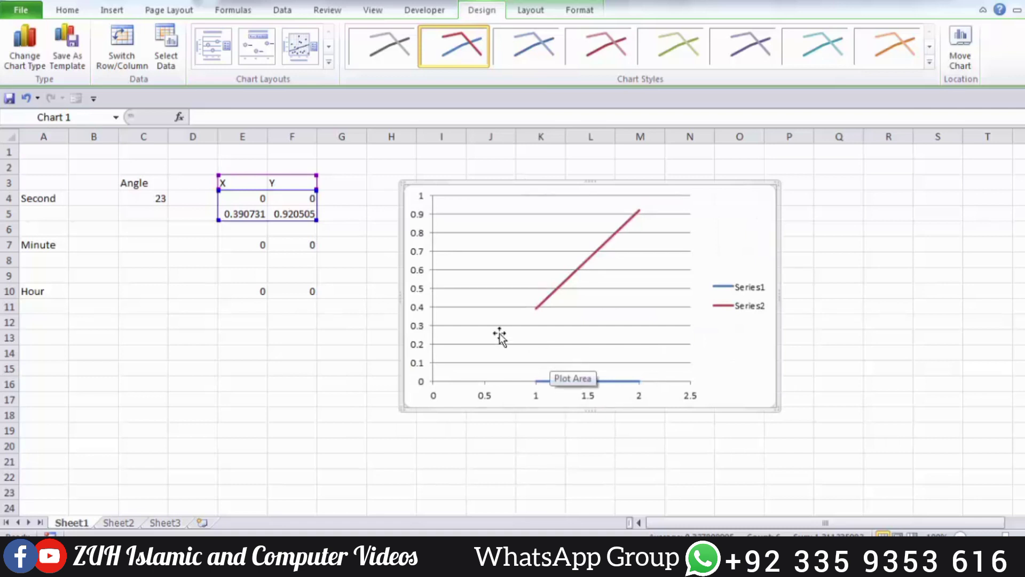
{"action": "left_click", "coordinate": [385, 275]}
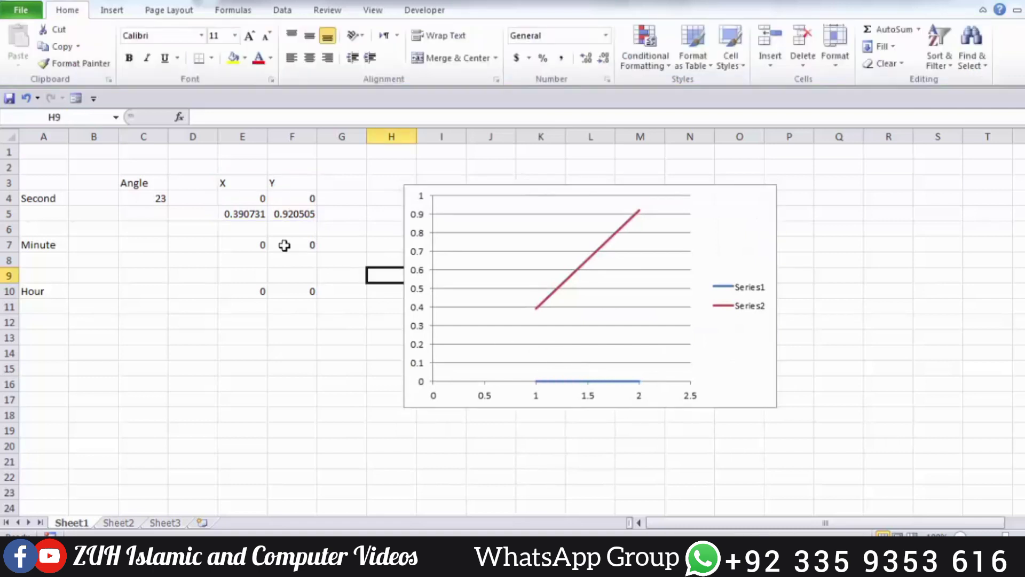
Reset the C4 angle to 0 and select the chart.
{"action": "left_click", "coordinate": [156, 199]}
{"action": "type", "text": "0"}
{"action": "key", "text": "Return"}
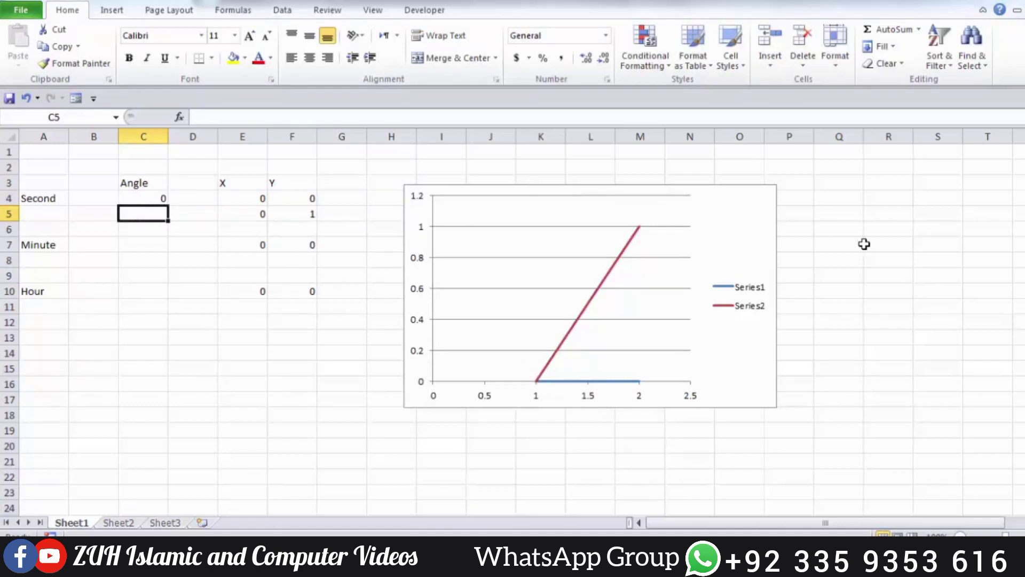
{"action": "left_click", "coordinate": [725, 351]}
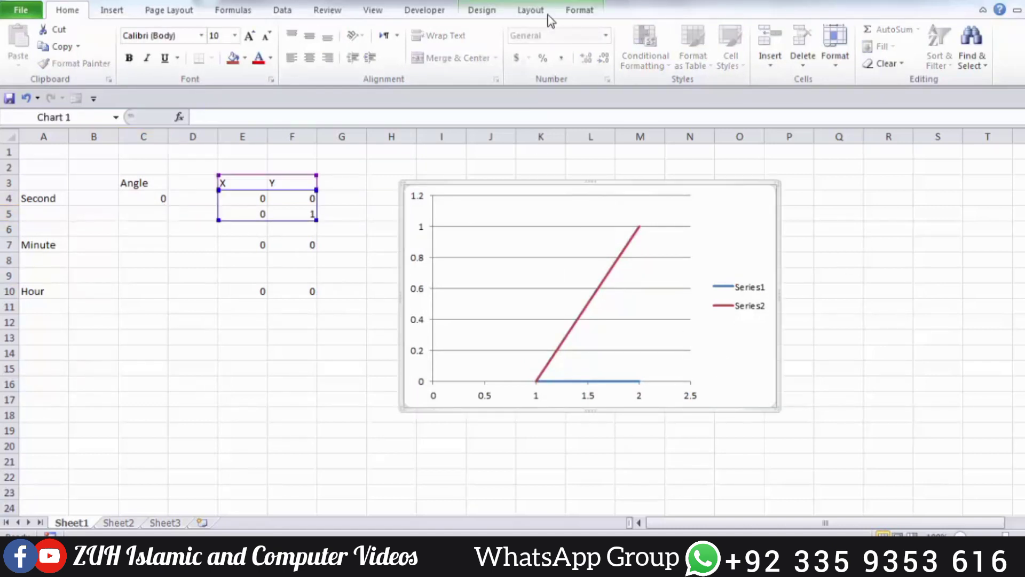
{"action": "left_click", "coordinate": [487, 12]}
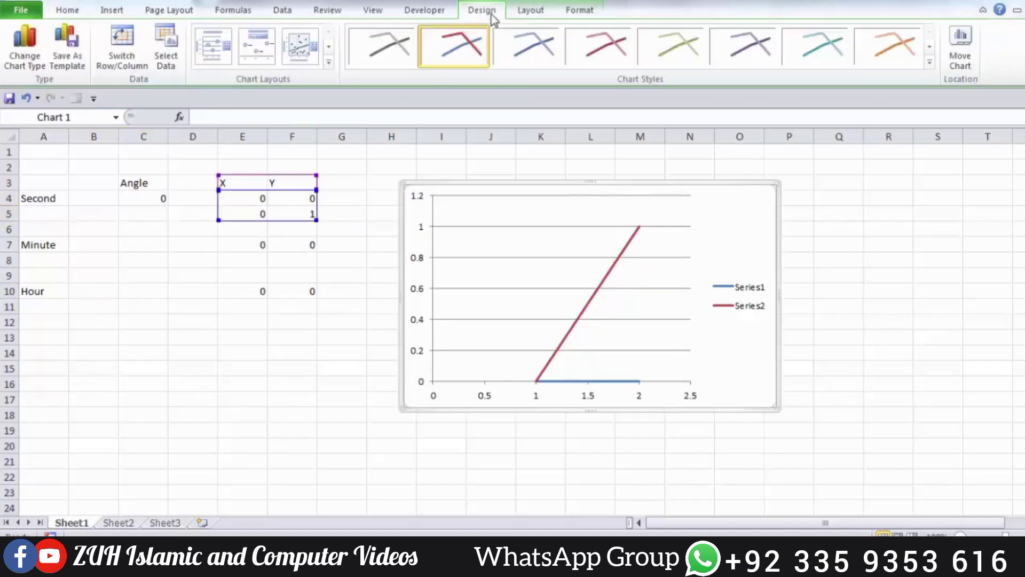
Open Select Data and remove the two default series from the chart.
{"action": "left_click", "coordinate": [164, 63]}
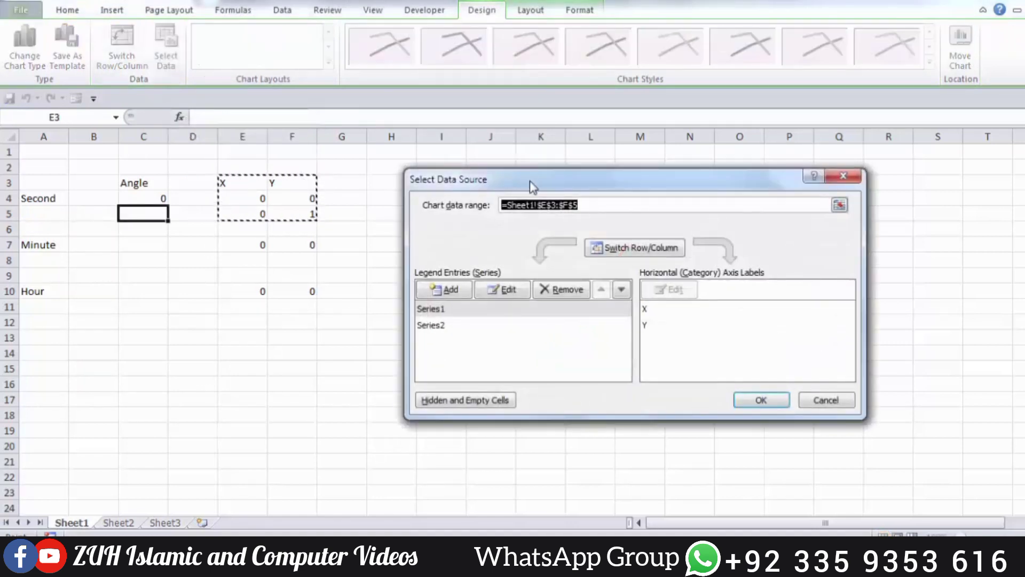
{"action": "left_click_drag", "start_coordinate": [530, 182], "coordinate": [558, 129]}
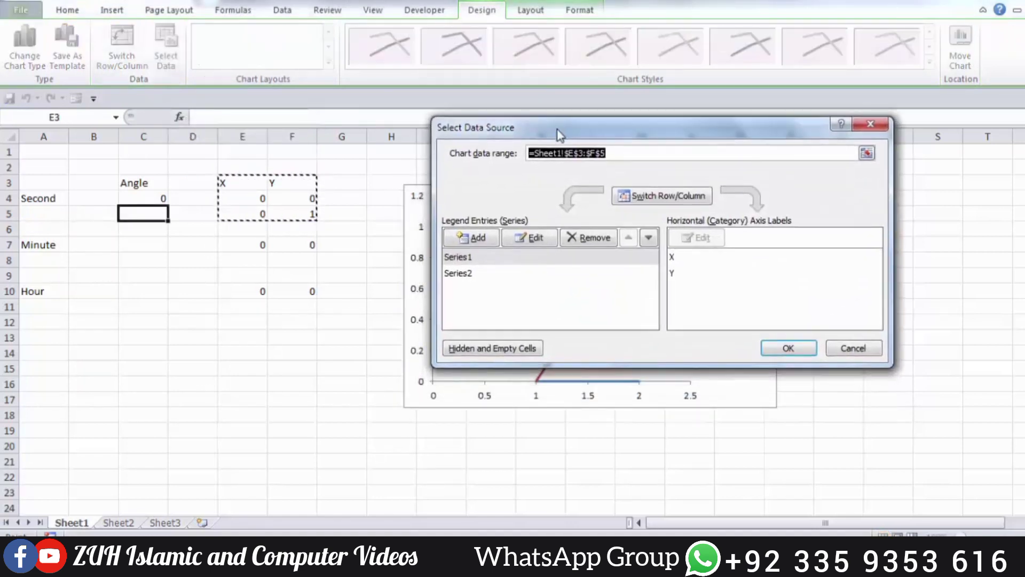
{"action": "left_click", "coordinate": [585, 239]}
{"action": "left_click", "coordinate": [586, 240]}
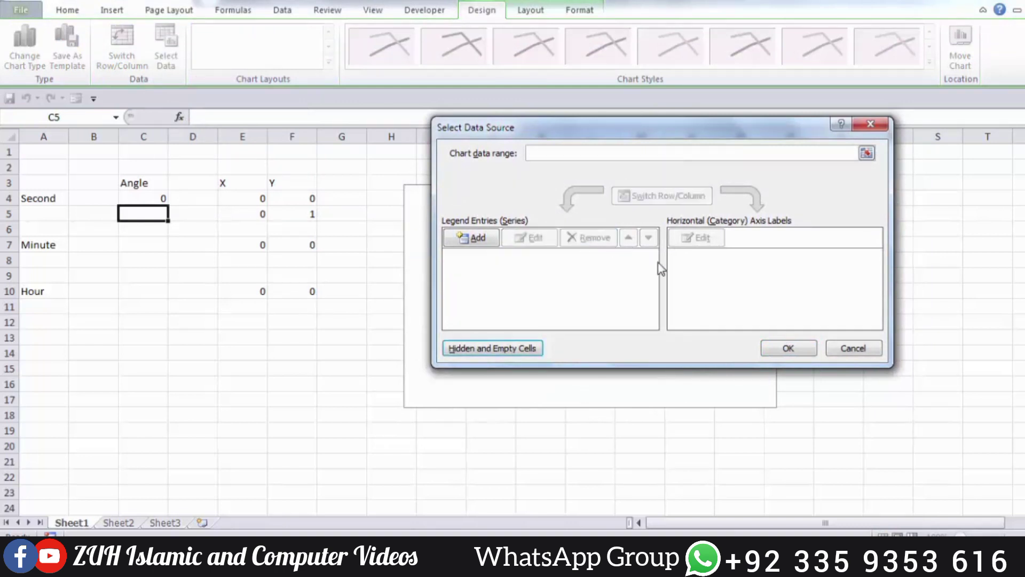
Add series SEcond with X values E4:E5 and Y values F4:F5, and apply it.
{"action": "left_click", "coordinate": [478, 237]}
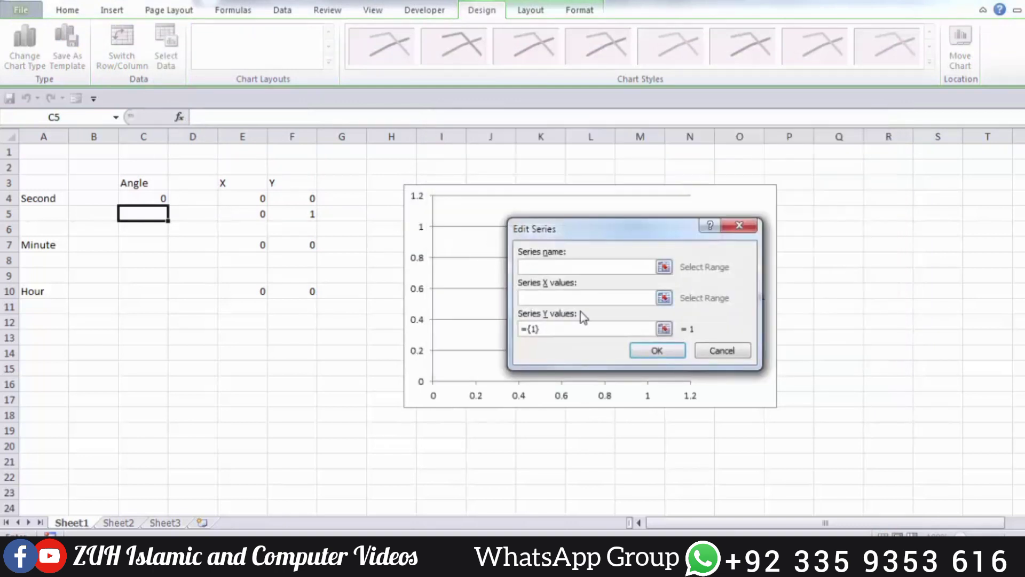
{"action": "type", "text": "SEcond"}
{"action": "left_click", "coordinate": [560, 298]}
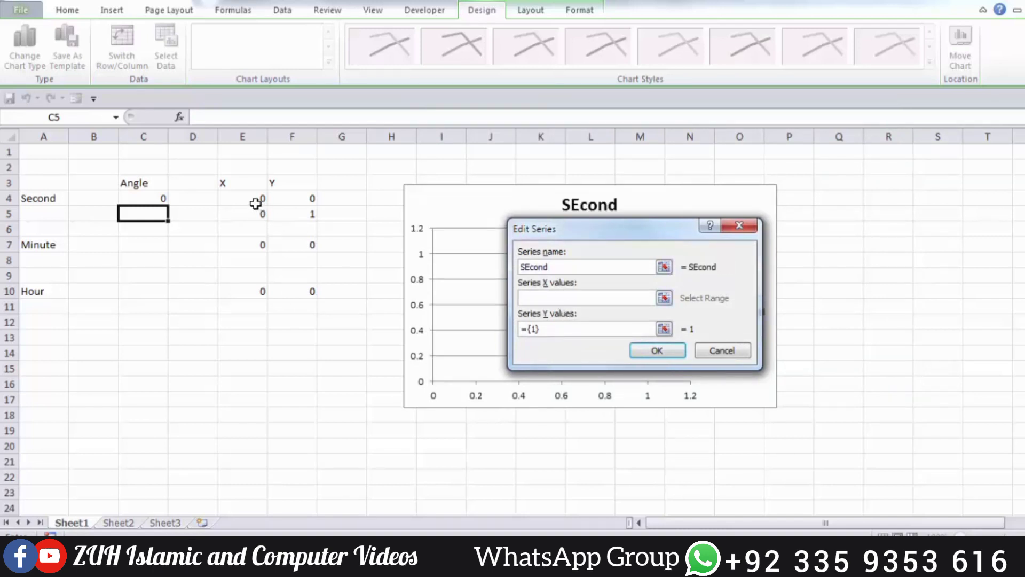
{"action": "left_click_drag", "start_coordinate": [250, 197], "coordinate": [250, 212]}
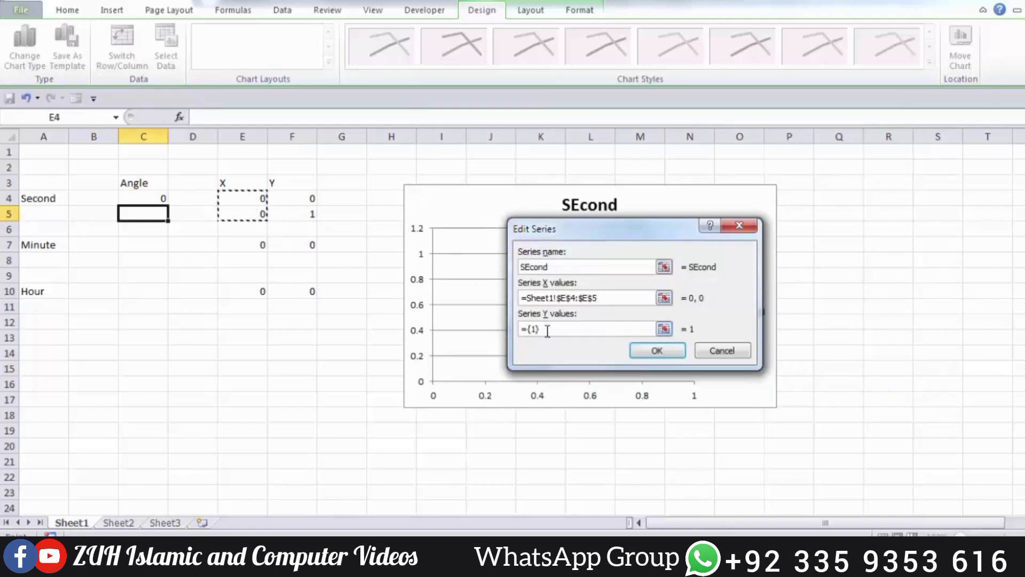
{"action": "left_click_drag", "start_coordinate": [545, 329], "coordinate": [519, 329]}
{"action": "key", "text": "BackSpace"}
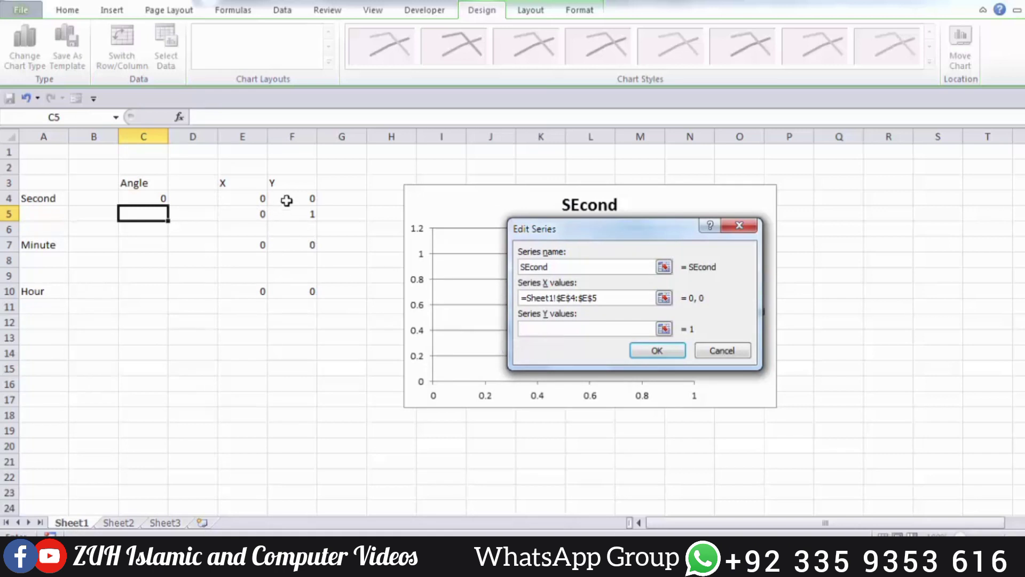
{"action": "left_click_drag", "start_coordinate": [287, 198], "coordinate": [291, 214]}
{"action": "left_click", "coordinate": [658, 350]}
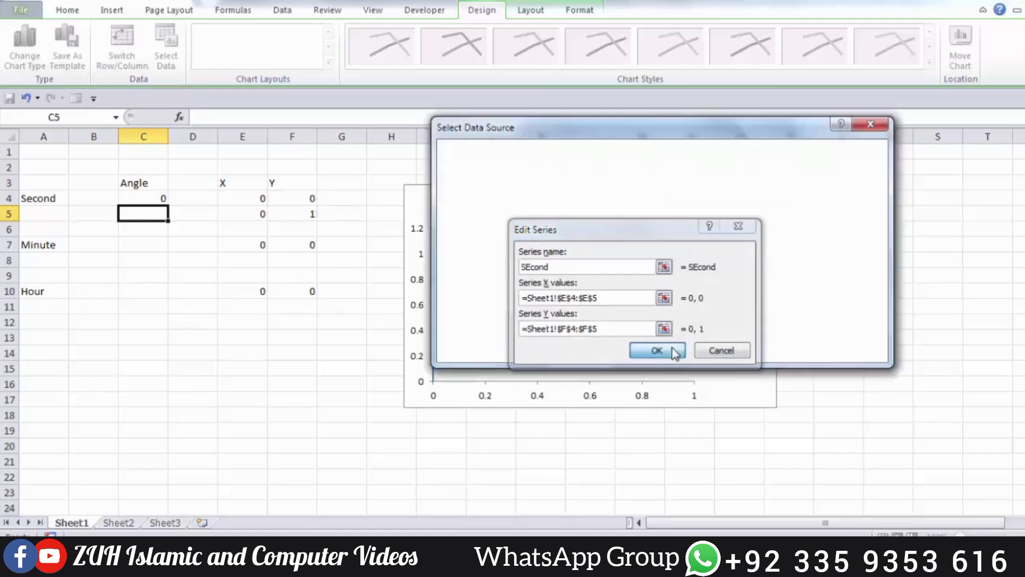
{"action": "left_click", "coordinate": [777, 349]}
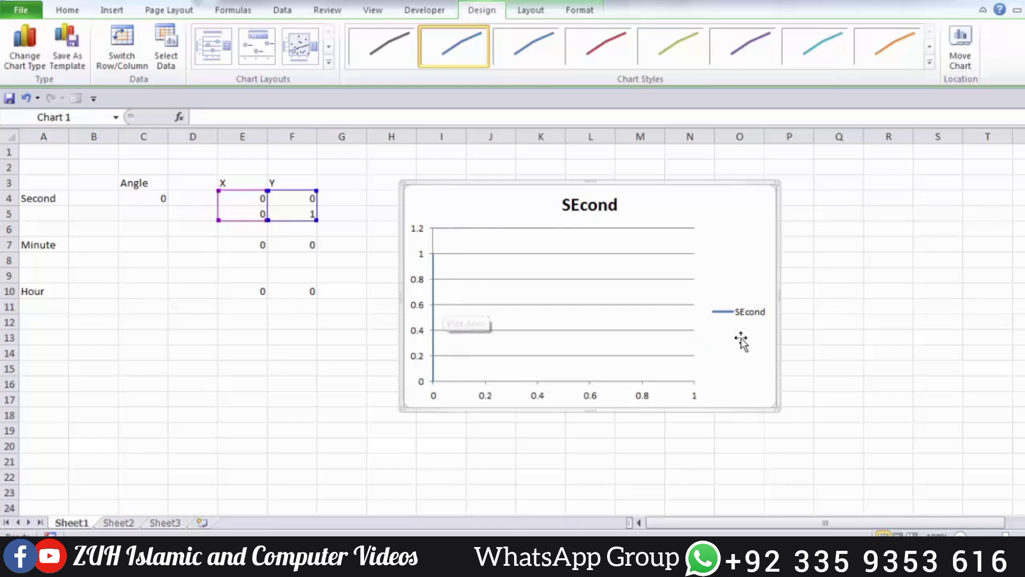
Fix the vertical axis range at -2 to 2 in Format Axis.
{"action": "left_click", "coordinate": [420, 312]}
{"action": "right_click", "coordinate": [420, 313]}
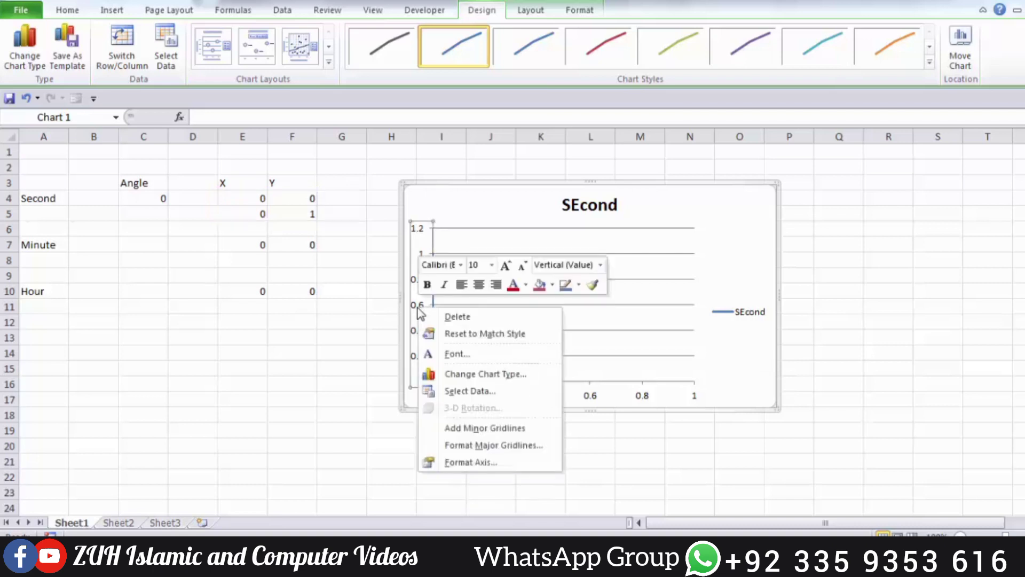
{"action": "left_click", "coordinate": [471, 462]}
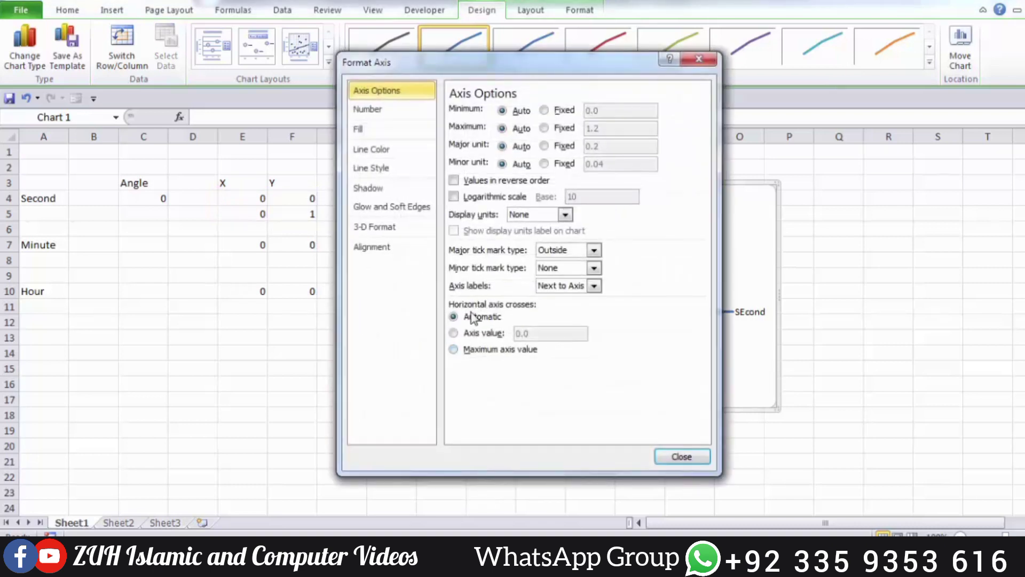
{"action": "left_click", "coordinate": [544, 110]}
{"action": "left_click", "coordinate": [592, 106]}
{"action": "type", "text": "-2"}
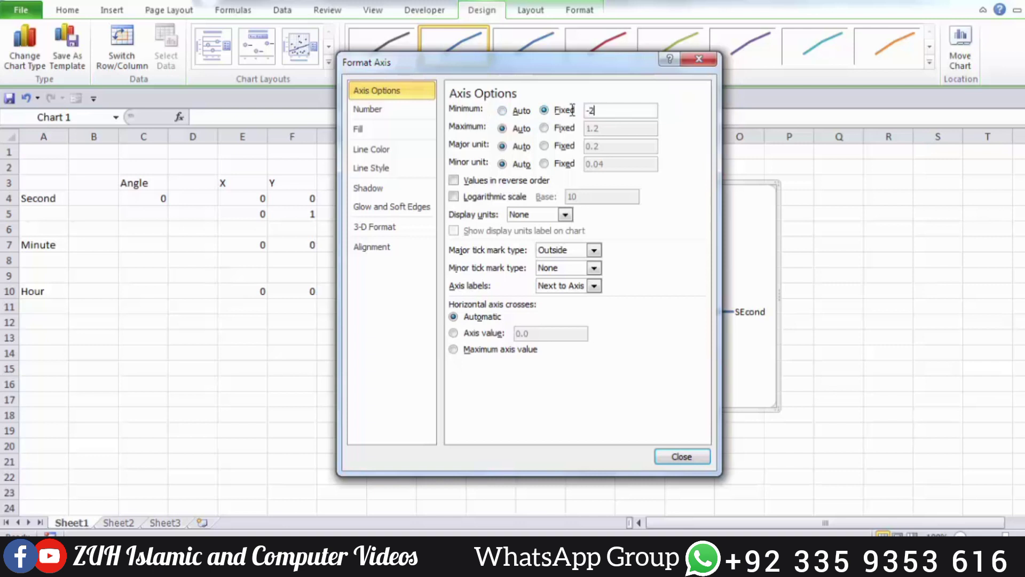
{"action": "left_click", "coordinate": [566, 127]}
{"action": "type", "text": "2"}
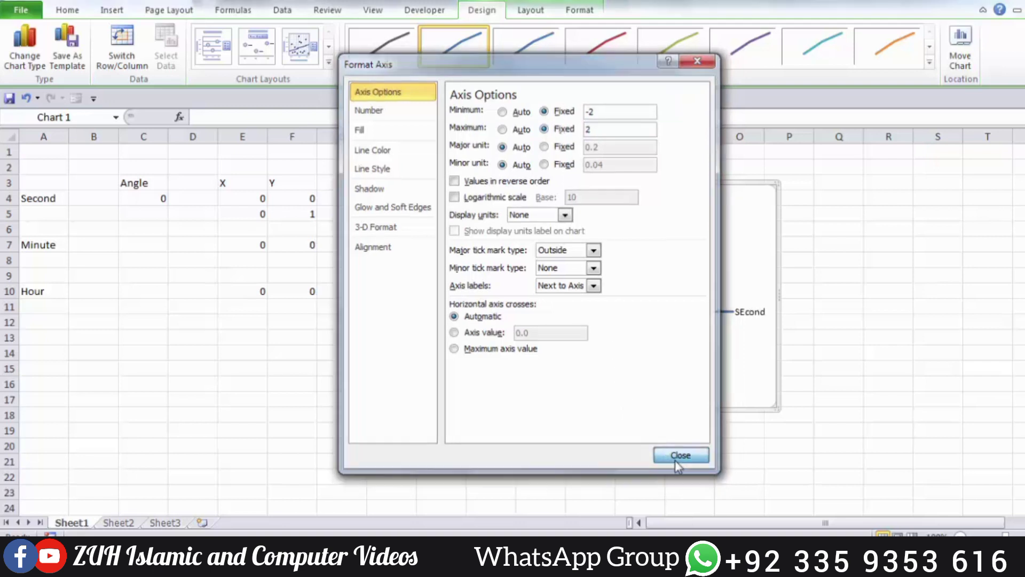
{"action": "left_click", "coordinate": [682, 456]}
Fix the horizontal axis minimum at -2 and maximum at 2.
{"action": "left_click", "coordinate": [490, 320]}
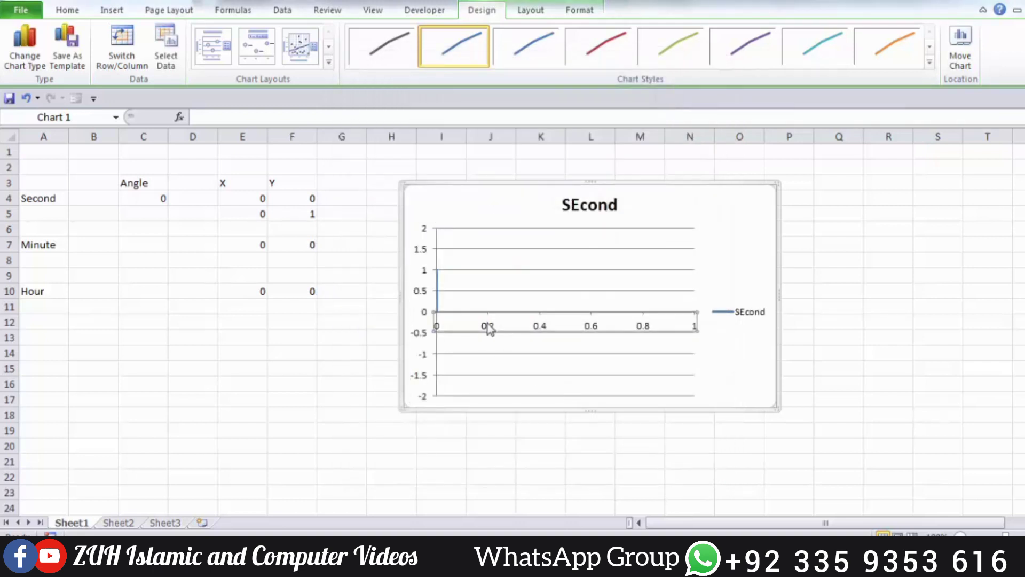
{"action": "right_click", "coordinate": [488, 321]}
{"action": "left_click", "coordinate": [547, 483]}
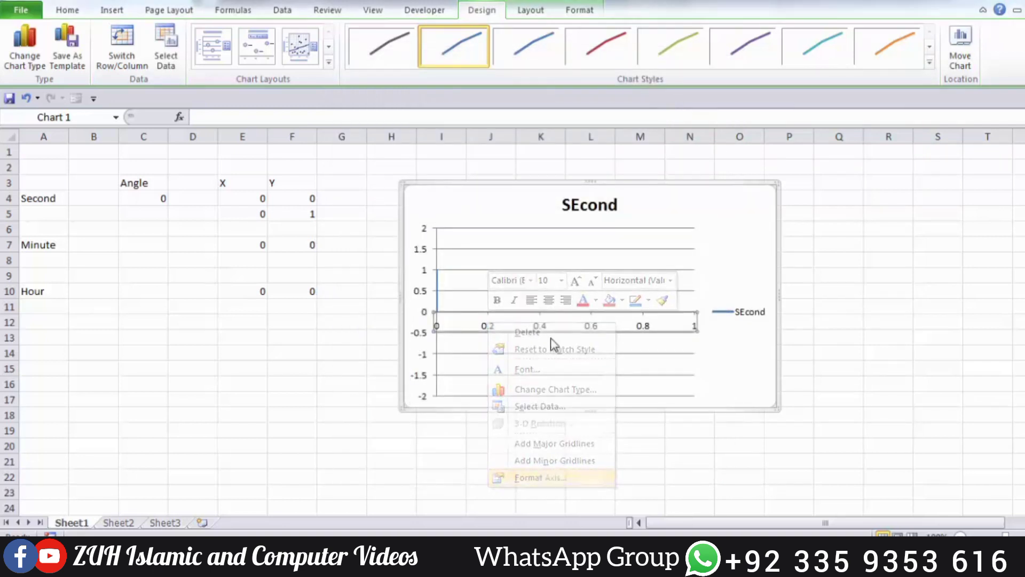
{"action": "left_click", "coordinate": [544, 110]}
{"action": "left_click_drag", "start_coordinate": [600, 111], "coordinate": [572, 106]}
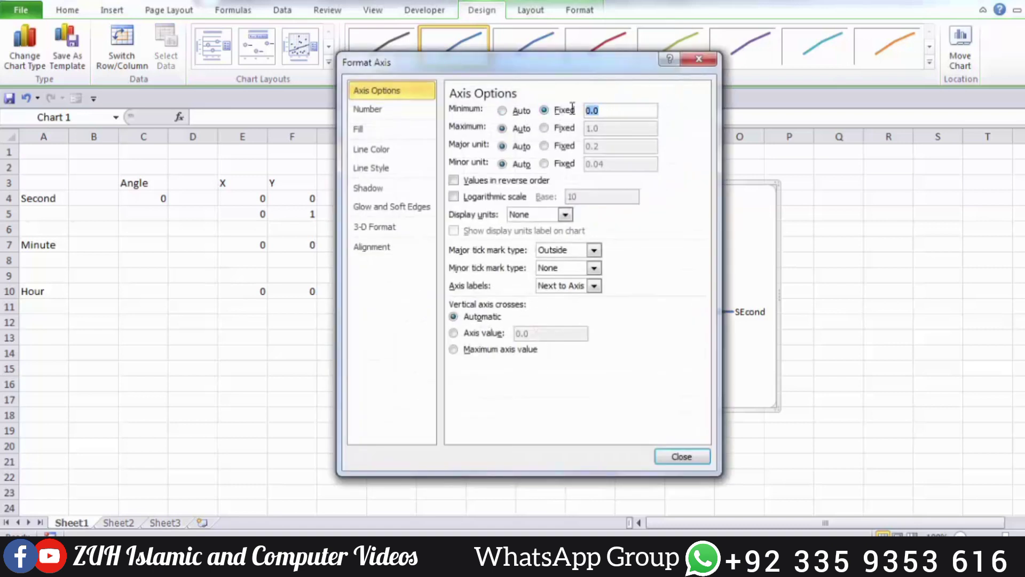
{"action": "type", "text": "-2"}
{"action": "left_click", "coordinate": [561, 128]}
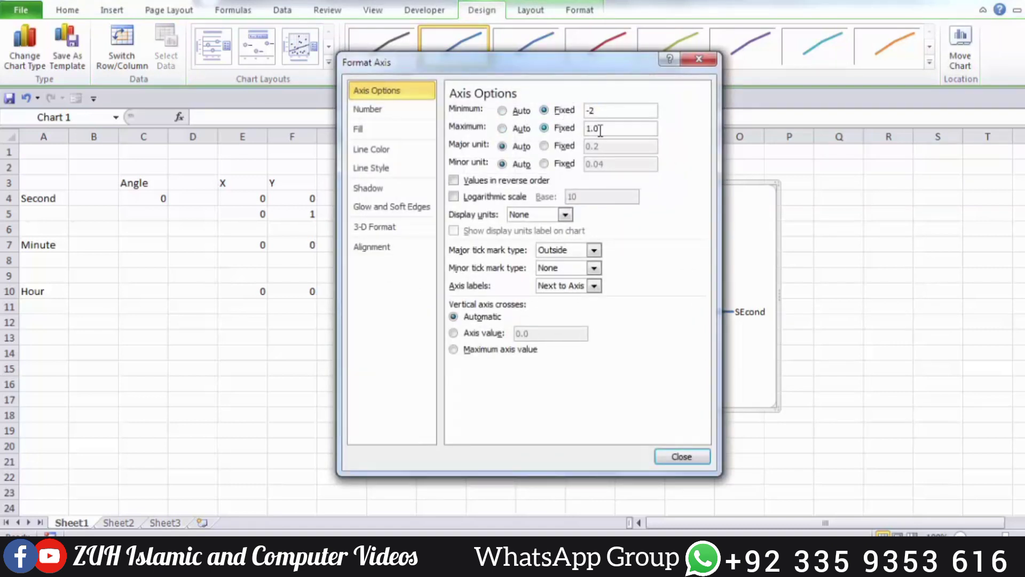
{"action": "key", "text": "Tab"}
{"action": "type", "text": "2"}
{"action": "left_click", "coordinate": [668, 456]}
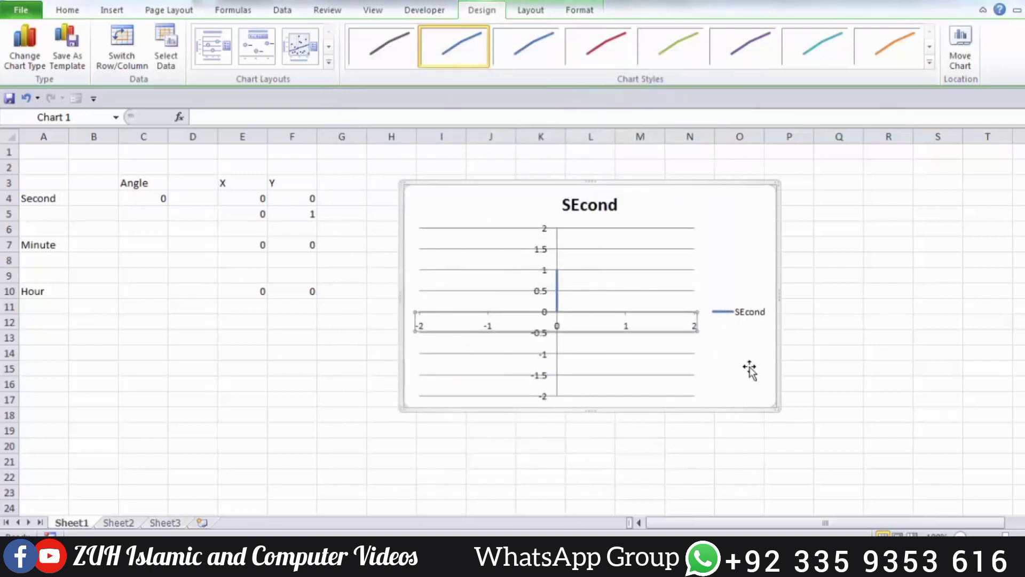
{"action": "left_click", "coordinate": [748, 368]}
Try second angles 60, 20 and 6 in C4, watching the chart line rotate.
{"action": "left_click", "coordinate": [165, 225]}
{"action": "left_click", "coordinate": [160, 200]}
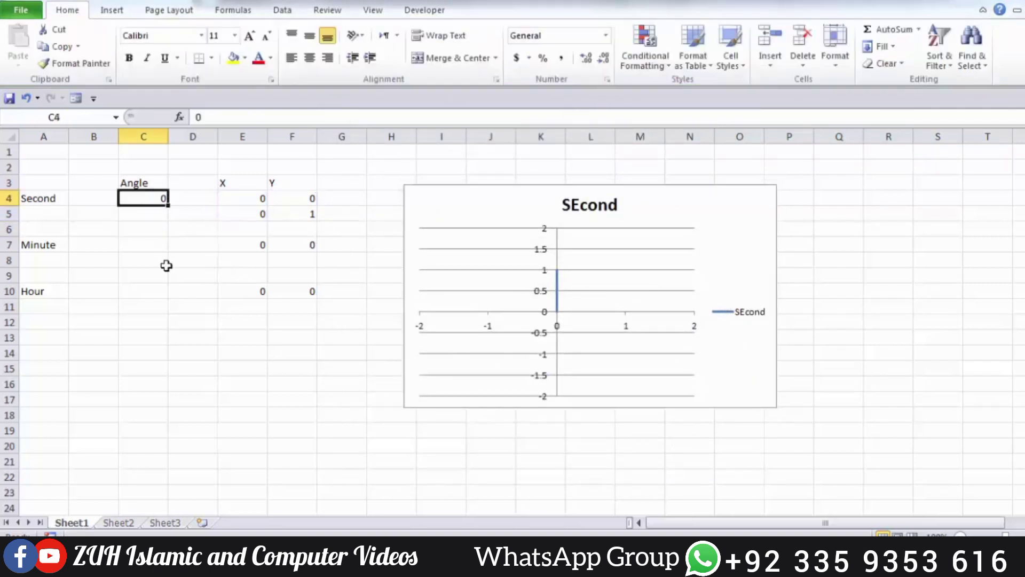
{"action": "type", "text": "6"}
{"action": "key", "text": "Return"}
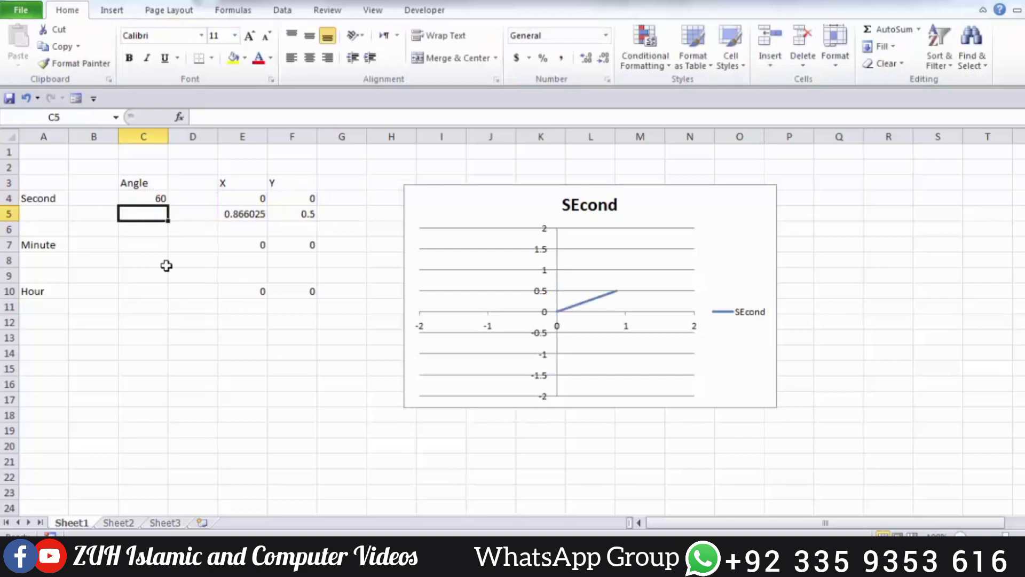
{"action": "key", "text": "Up"}
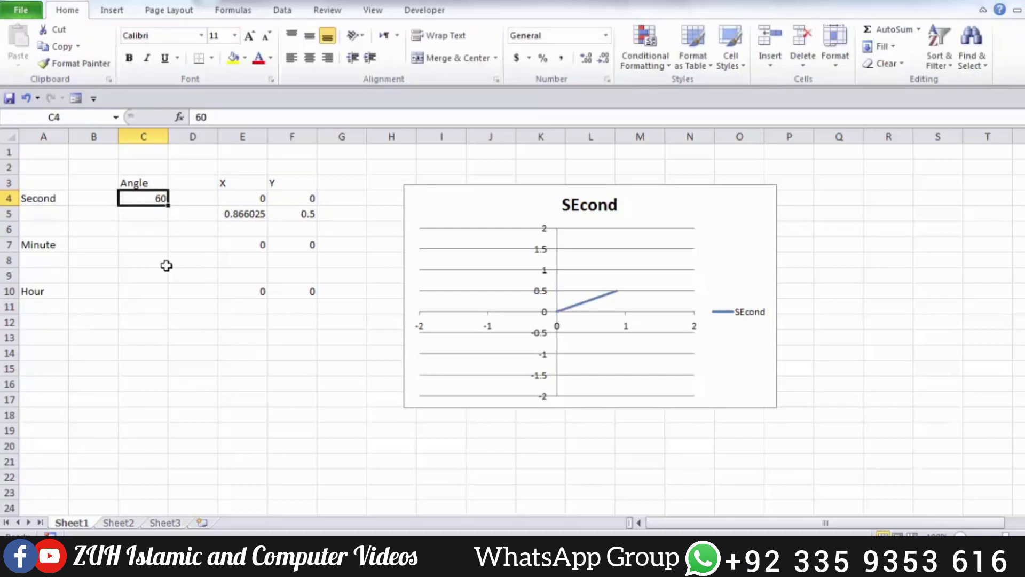
{"action": "type", "text": "20"}
{"action": "key", "text": "Return"}
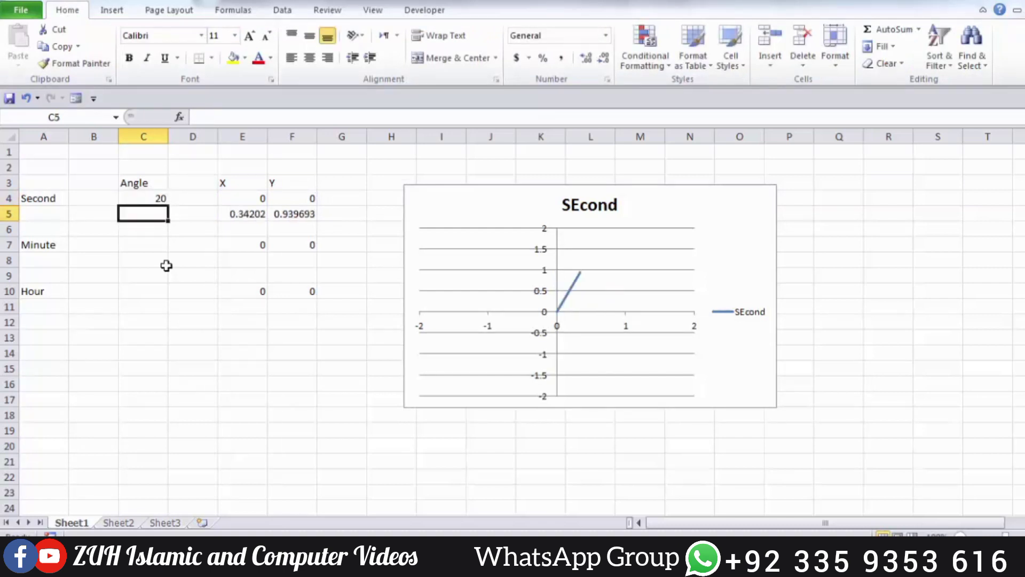
{"action": "key", "text": "Up"}
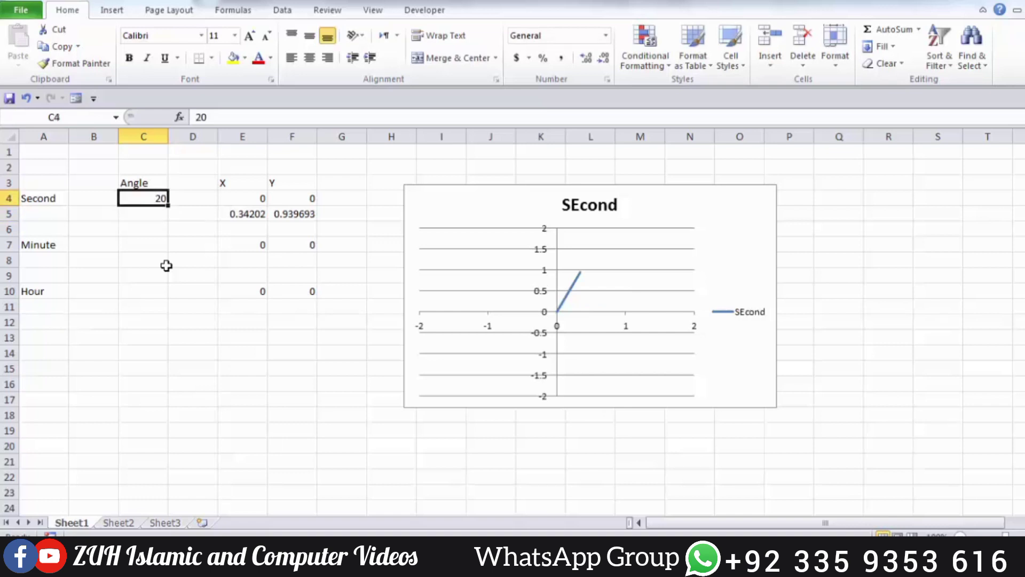
{"action": "type", "text": "6"}
{"action": "key", "text": "Return"}
{"action": "key", "text": "Up"}
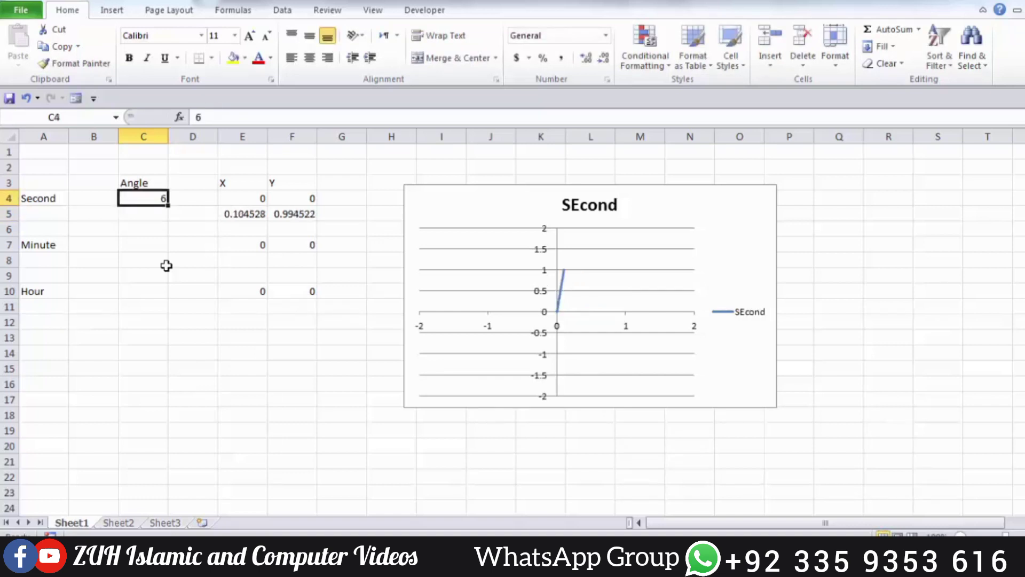
Step the C4 angle through 12, 18 and 24, ending at 30.
{"action": "type", "text": "12"}
{"action": "key", "text": "Return"}
{"action": "key", "text": "Up"}
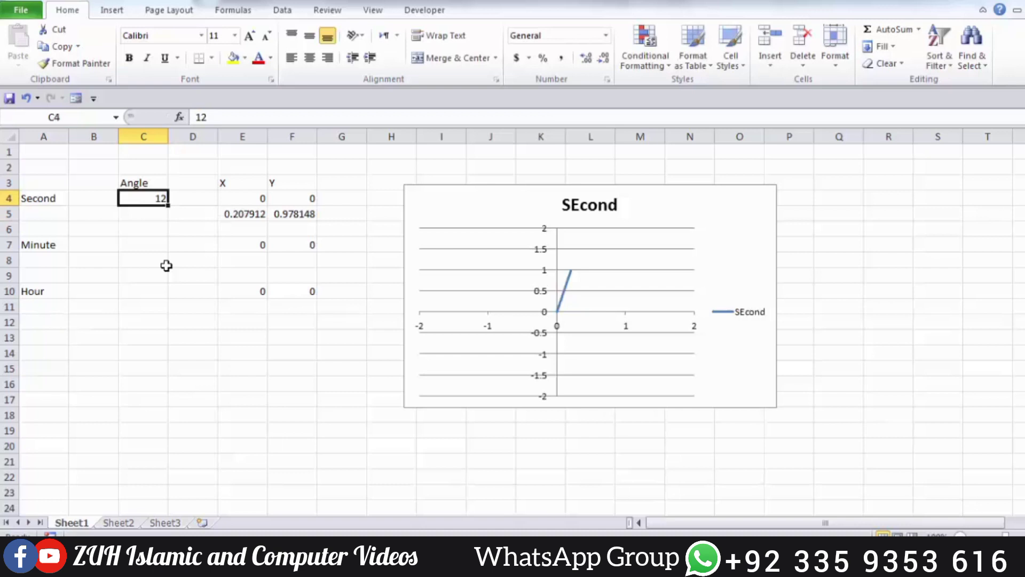
{"action": "type", "text": "18"}
{"action": "key", "text": "BackSpace"}
{"action": "type", "text": "8"}
{"action": "key", "text": "Return"}
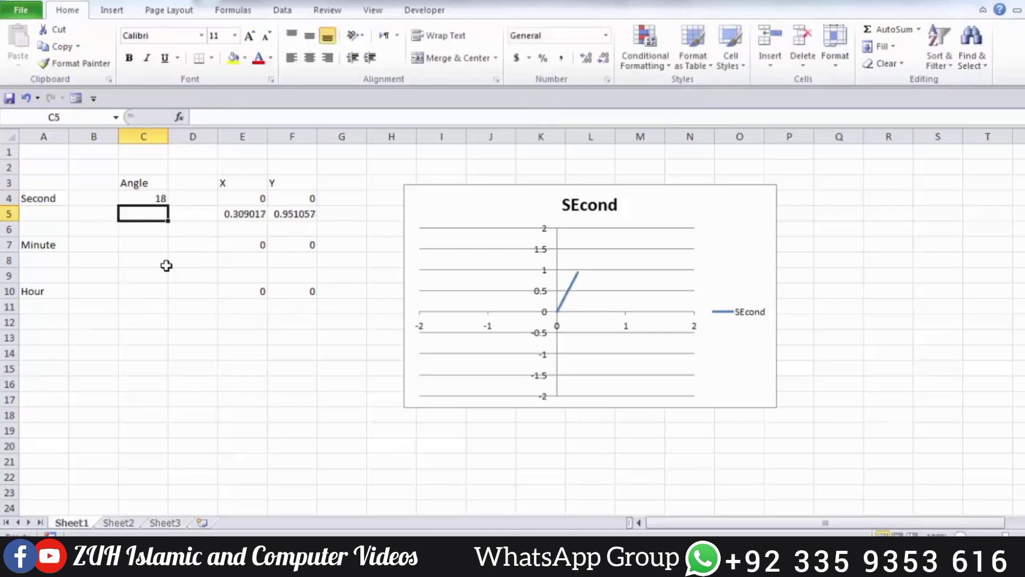
{"action": "key", "text": "Up"}
{"action": "type", "text": "24"}
{"action": "key", "text": "Return"}
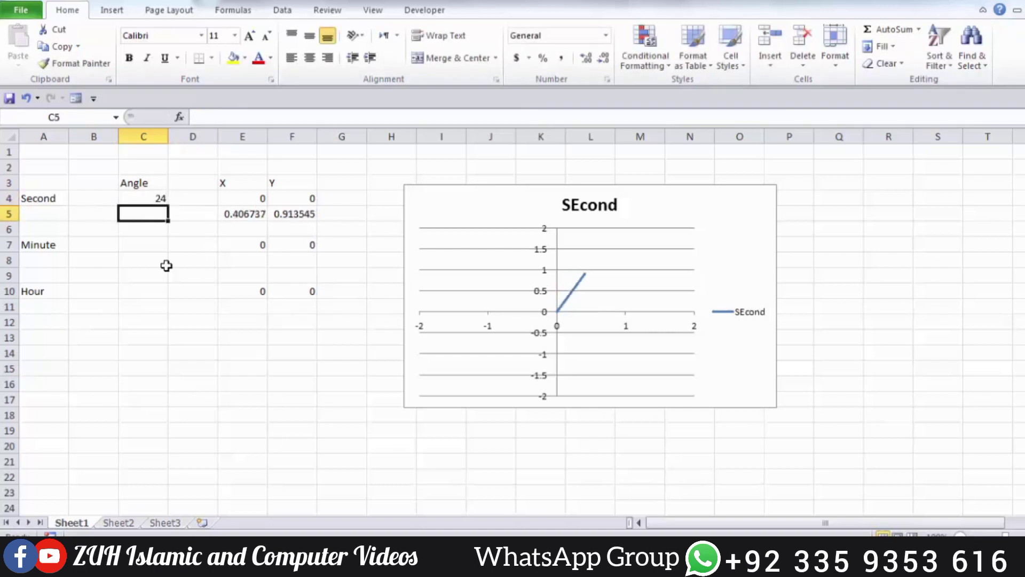
{"action": "key", "text": "Up"}
{"action": "type", "text": "3"}
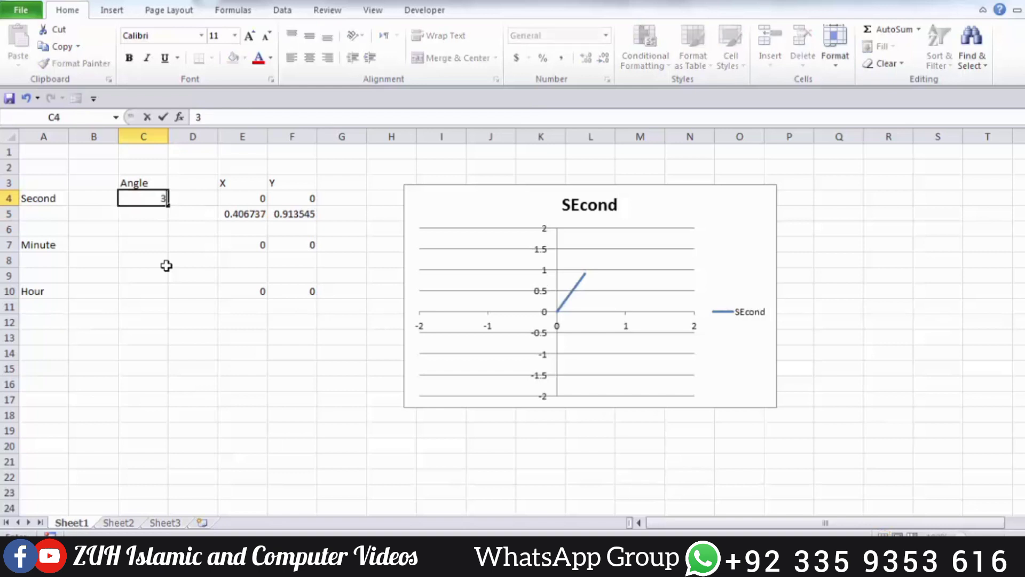
{"action": "type", "text": "0"}
{"action": "key", "text": "Return"}
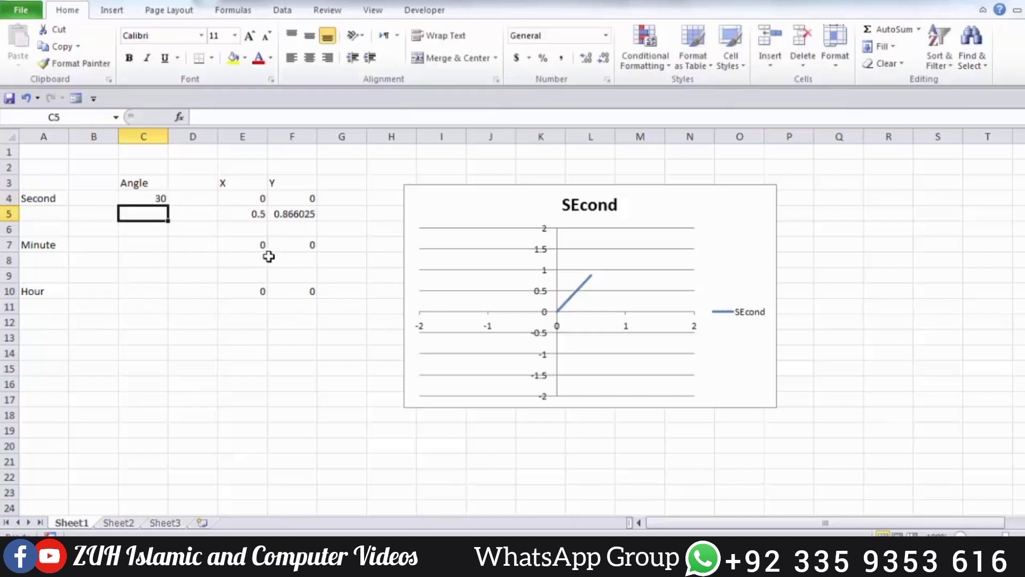
{"action": "left_click", "coordinate": [151, 200]}
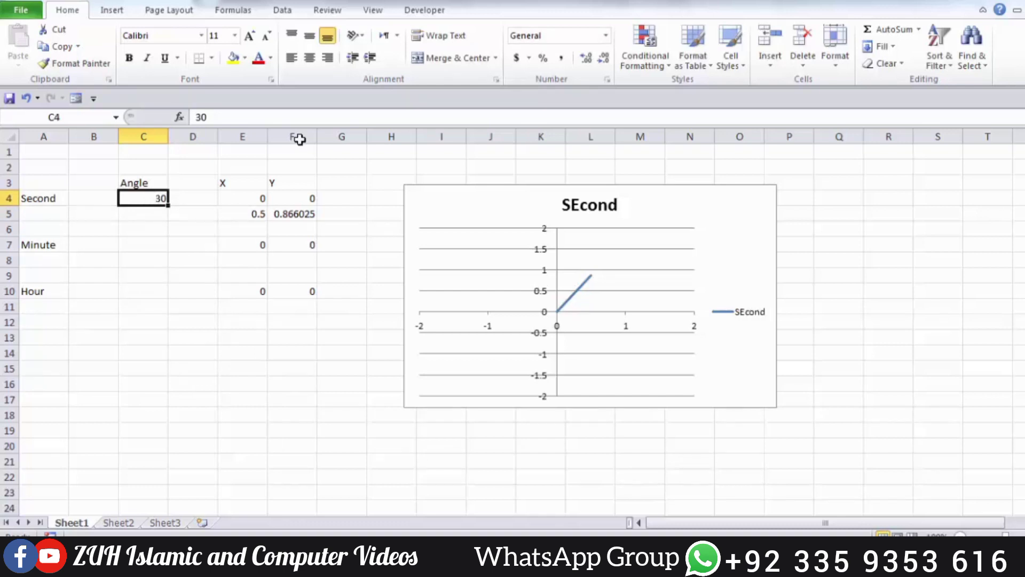
Through Select Data, add series 'MIne' plotting E7:E8 as X against F7:F8 as Y.
{"action": "left_click", "coordinate": [724, 253]}
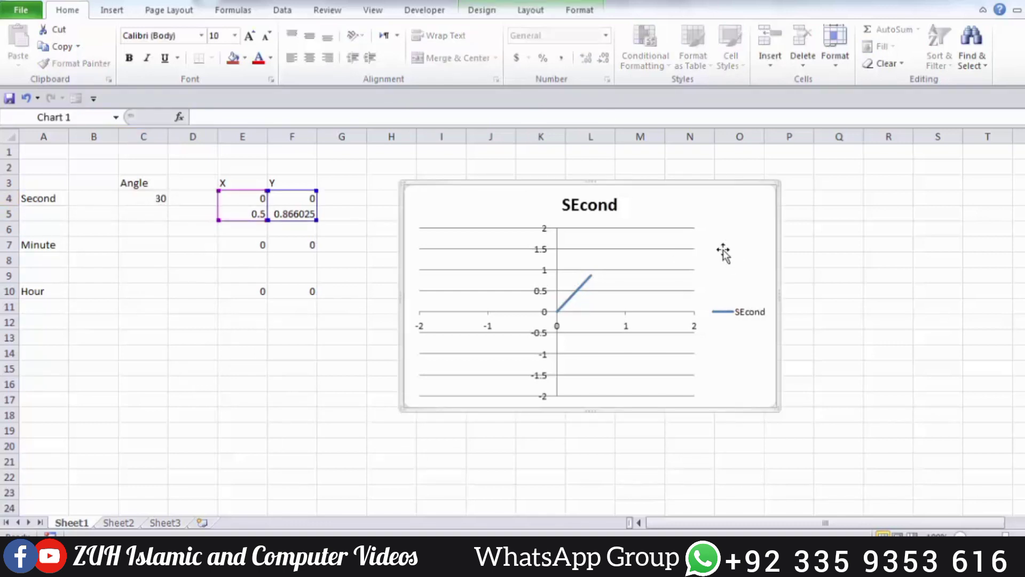
{"action": "left_click", "coordinate": [482, 10]}
{"action": "left_click", "coordinate": [162, 51]}
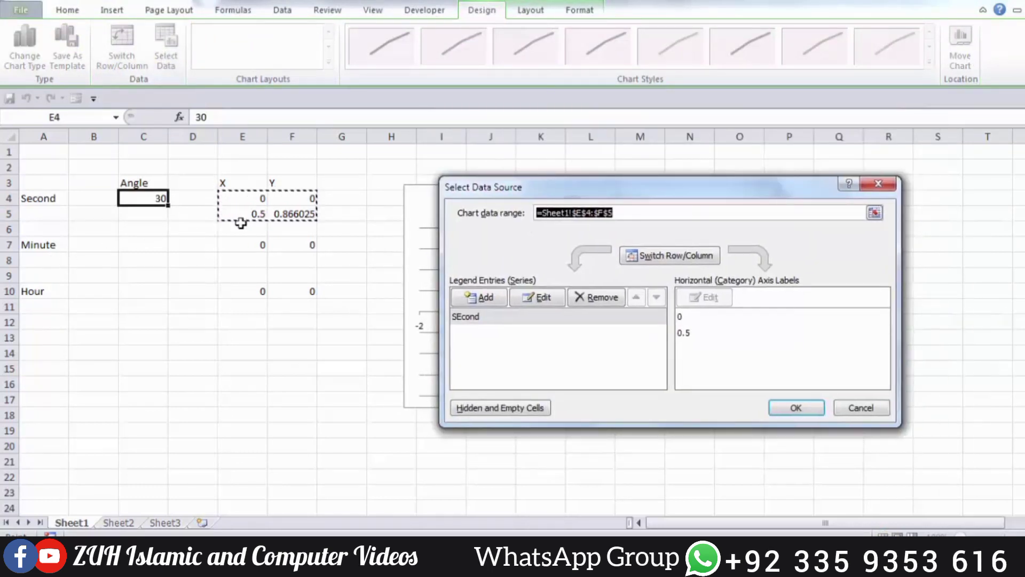
{"action": "left_click", "coordinate": [486, 299]}
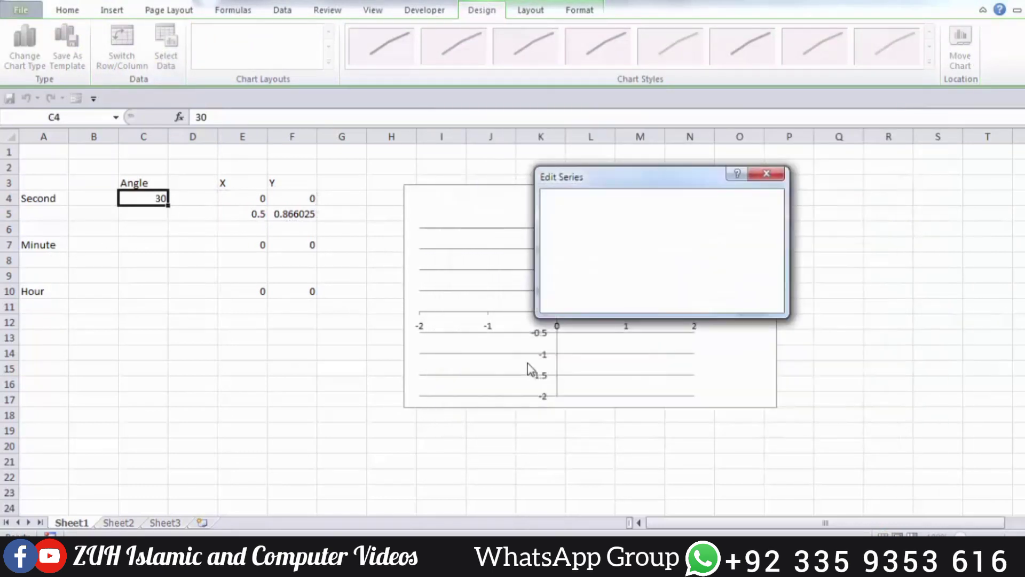
{"action": "type", "text": "MIn"}
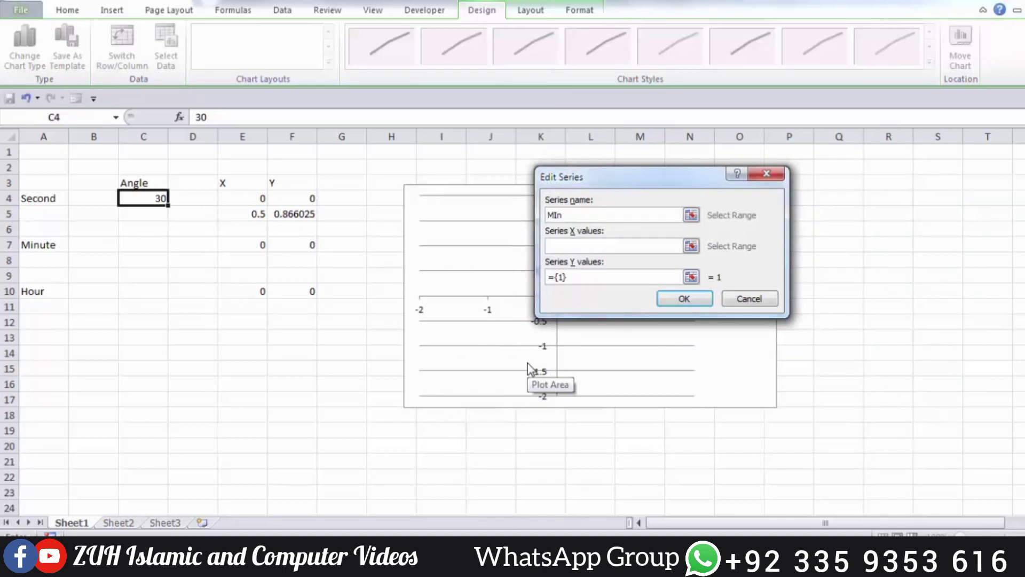
{"action": "type", "text": "e"}
{"action": "left_click", "coordinate": [565, 244]}
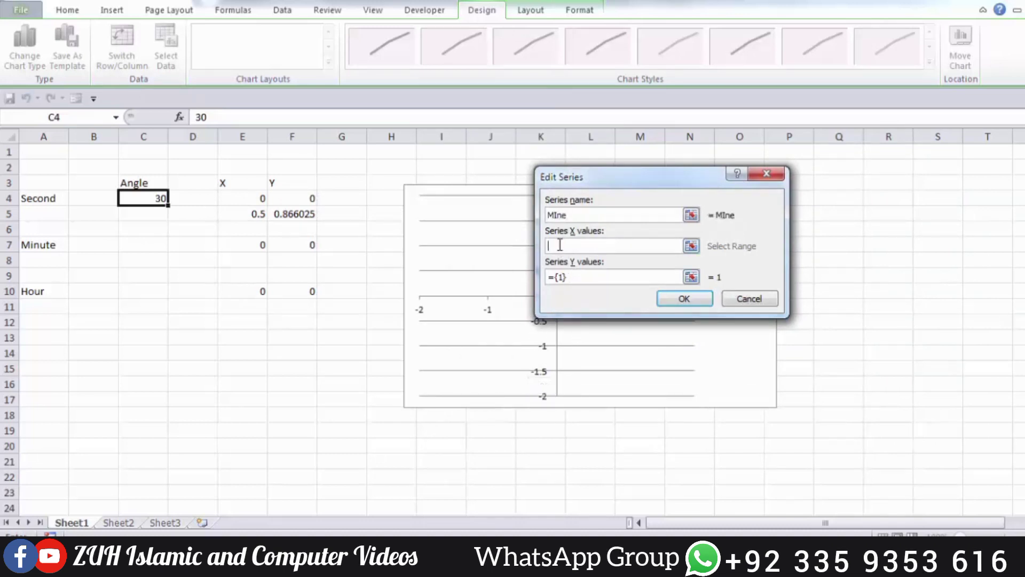
{"action": "left_click_drag", "start_coordinate": [247, 242], "coordinate": [251, 260]}
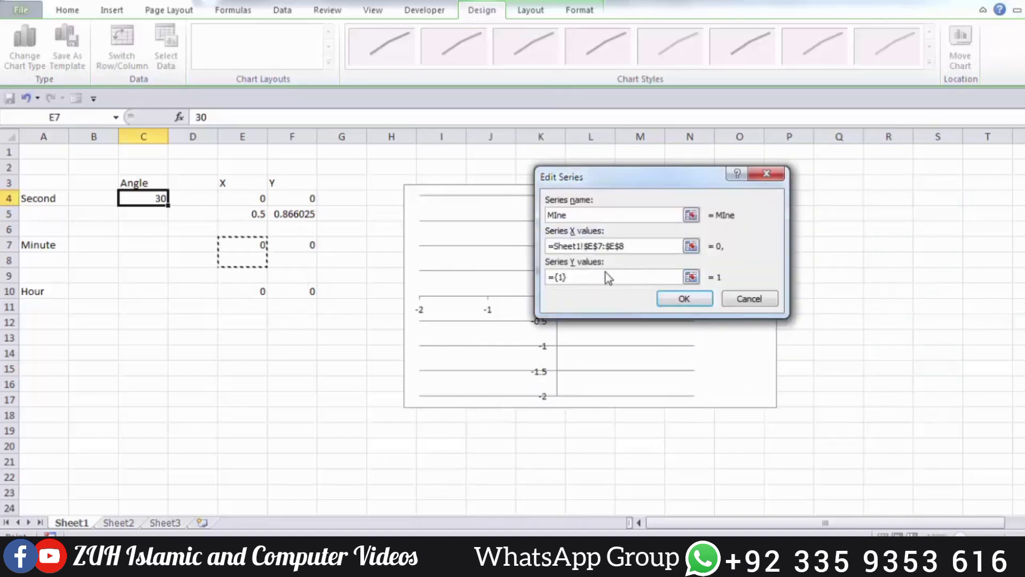
{"action": "left_click_drag", "start_coordinate": [606, 276], "coordinate": [548, 276]}
{"action": "key", "text": "BackSpace"}
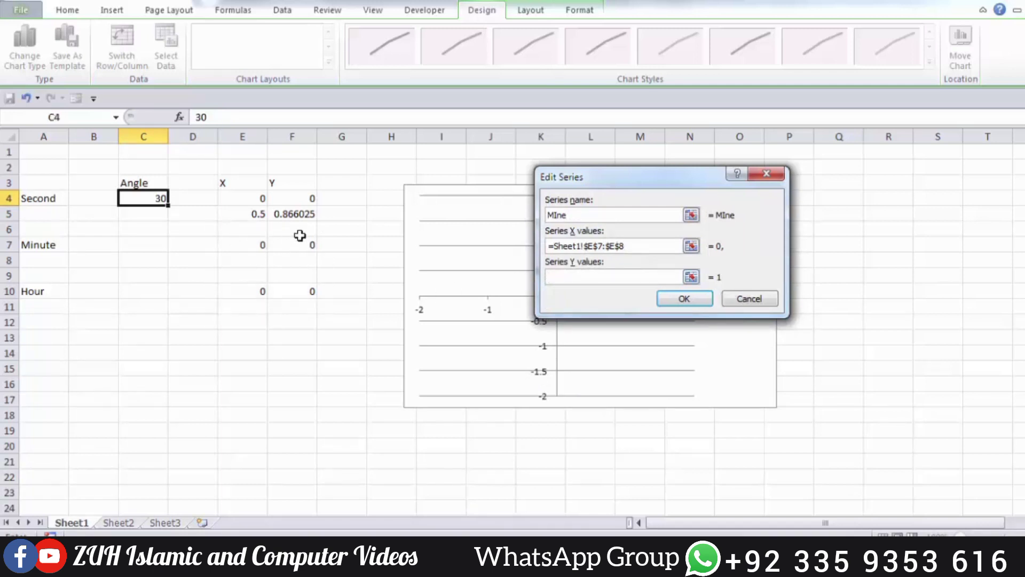
{"action": "left_click_drag", "start_coordinate": [298, 243], "coordinate": [297, 261]}
{"action": "left_click", "coordinate": [670, 303]}
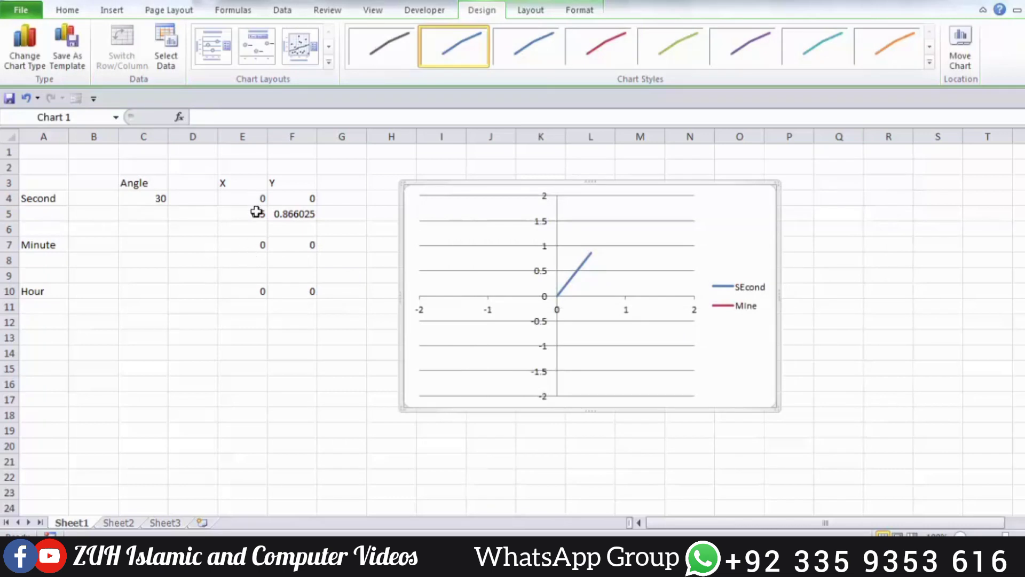
Enter =SIN(RADIANS(C4)) in E8.
{"action": "left_click", "coordinate": [251, 257]}
{"action": "type", "text": "="}
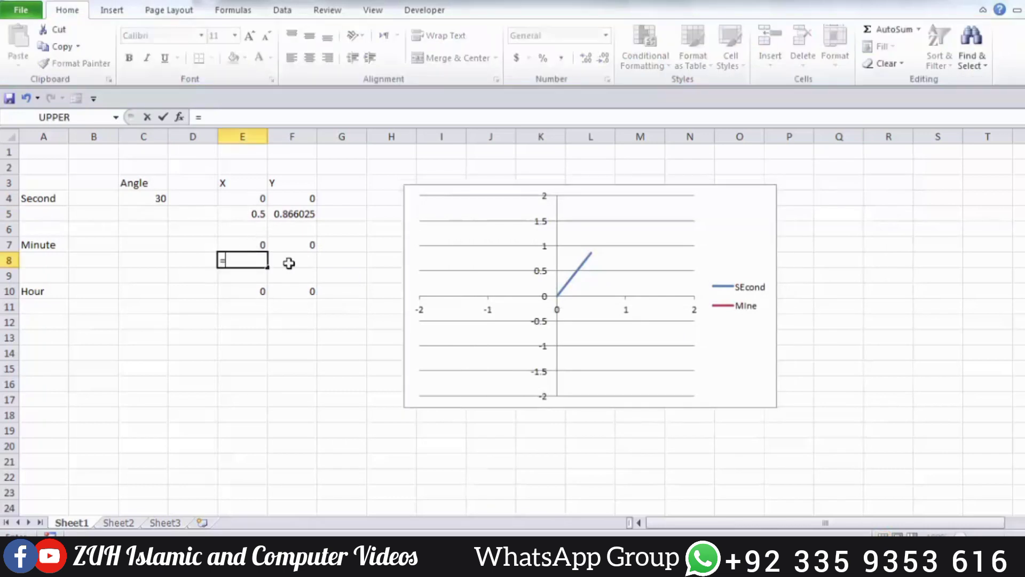
{"action": "type", "text": "sin(radians("}
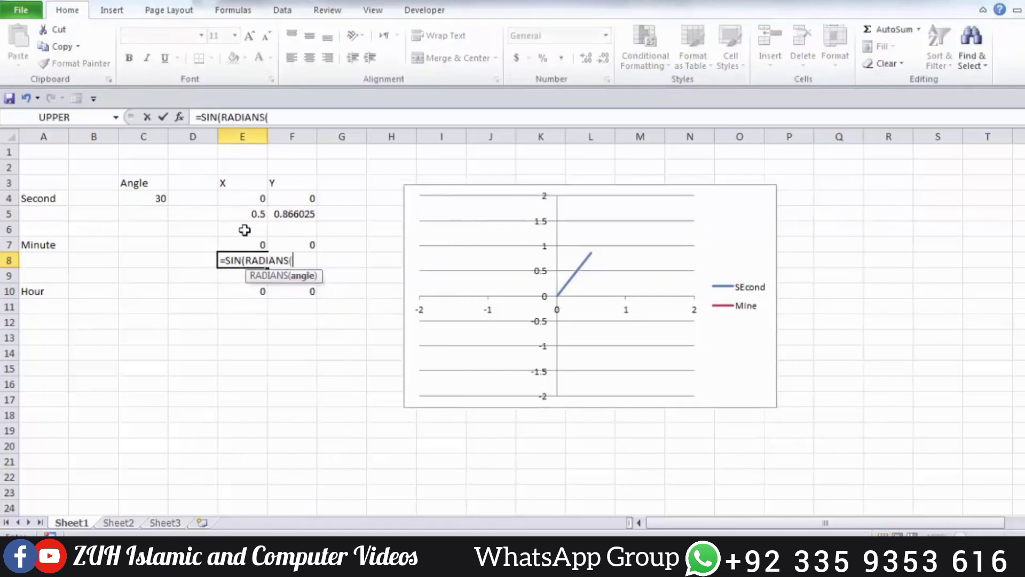
{"action": "left_click", "coordinate": [150, 200]}
{"action": "type", "text": "))"}
{"action": "key", "text": "Return"}
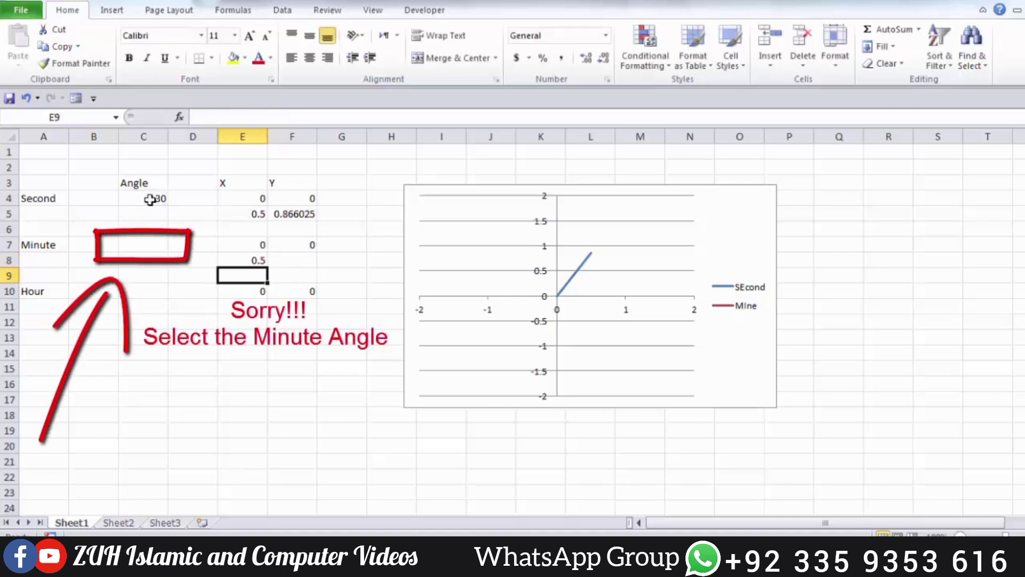
Enter a matching COS(RADIANS()) formula in F8.
{"action": "key", "text": "Right"}
{"action": "key", "text": "Up"}
{"action": "type", "text": "=sin"}
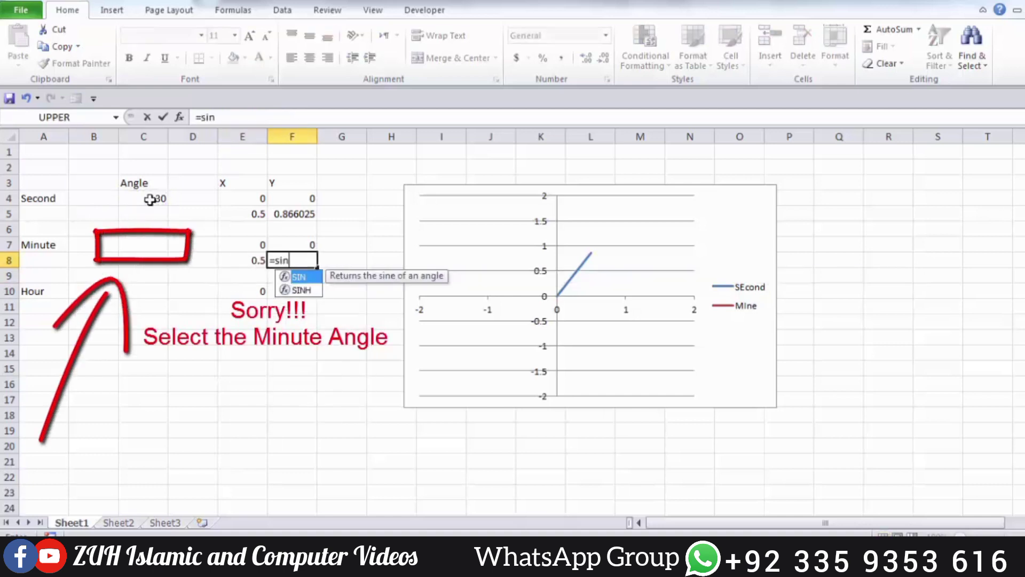
{"action": "key", "text": "BackSpace"}
{"action": "key", "text": "BackSpace"}
{"action": "key", "text": "BackSpace"}
{"action": "type", "text": "cos(rad"}
{"action": "key", "text": "Tab"}
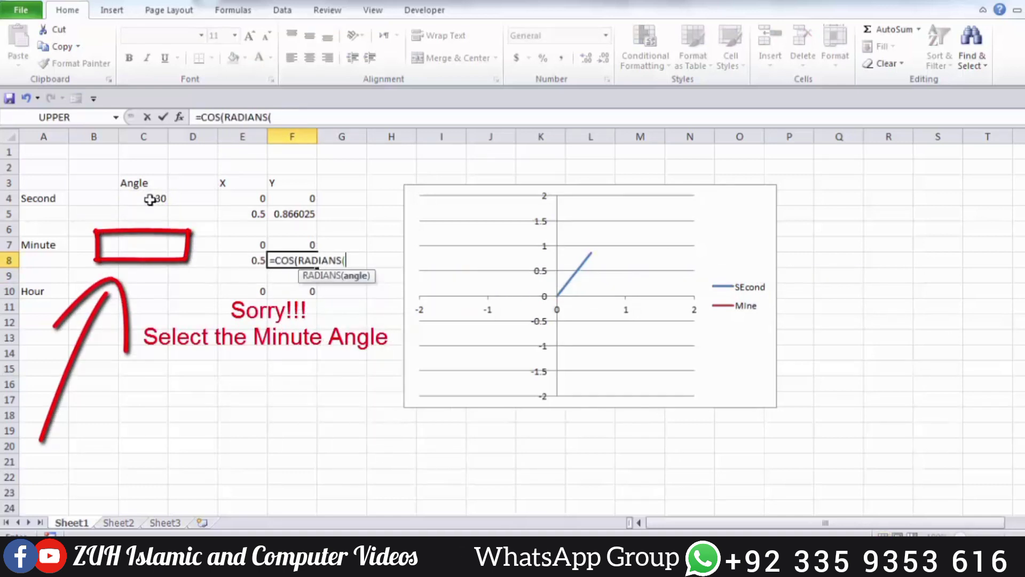
{"action": "key", "text": "Left"}
{"action": "key", "text": "Left"}
{"action": "key", "text": "Left"}
{"action": "key", "text": "Up"}
{"action": "key", "text": "Up"}
{"action": "key", "text": "Up"}
{"action": "key", "text": "Up"}
{"action": "type", "text": "))"}
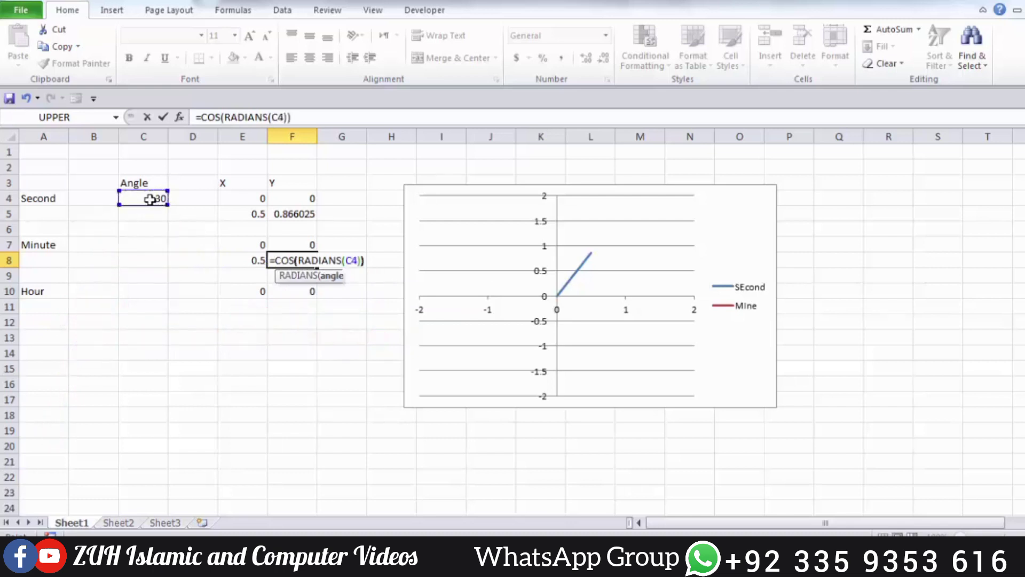
{"action": "key", "text": "Return"}
{"action": "key", "text": "Up"}
Repoint the E8 sine and F8 cosine formulas to the minute angle in C7.
{"action": "key", "text": "Left"}
{"action": "key", "text": "F2"}
{"action": "left_click", "coordinate": [153, 260]}
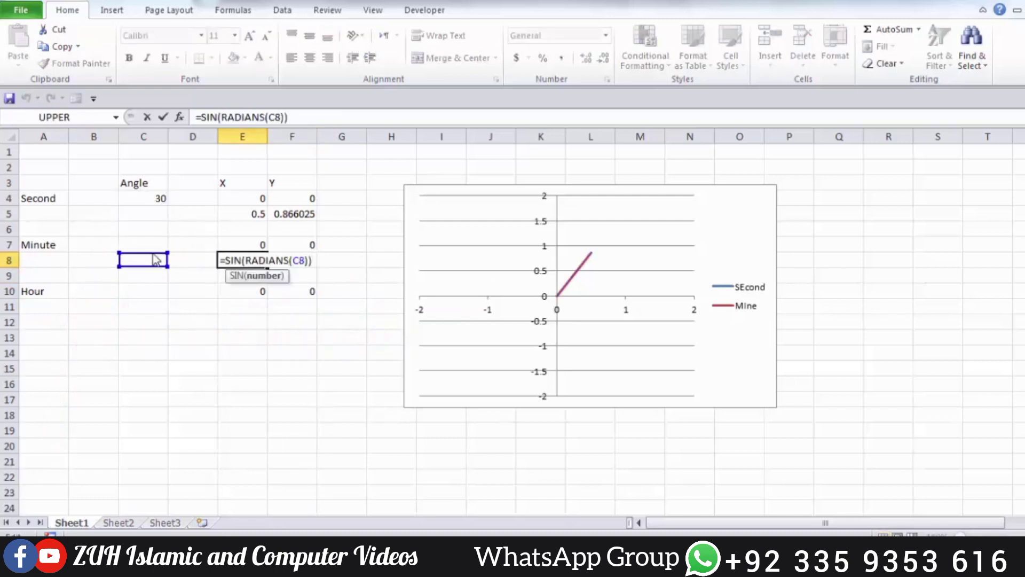
{"action": "left_click", "coordinate": [154, 250]}
{"action": "key", "text": "Return"}
{"action": "double_click", "coordinate": [288, 260]}
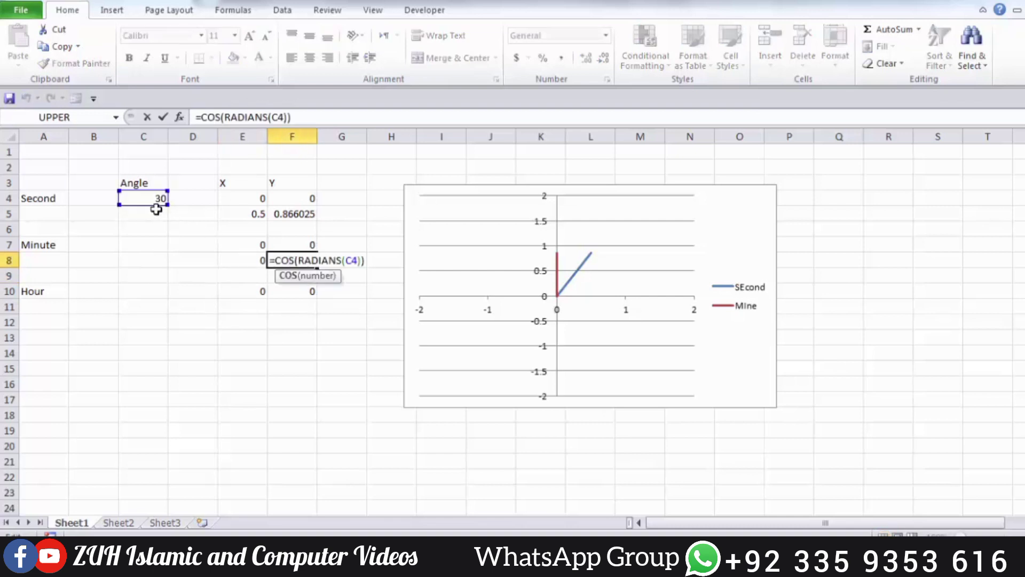
{"action": "mouse_move", "coordinate": [158, 207]}
{"action": "left_mouse_down"}
{"action": "mouse_move", "coordinate": [160, 260]}
{"action": "mouse_move", "coordinate": [158, 249]}
{"action": "left_mouse_up"}
{"action": "key", "text": "Return"}
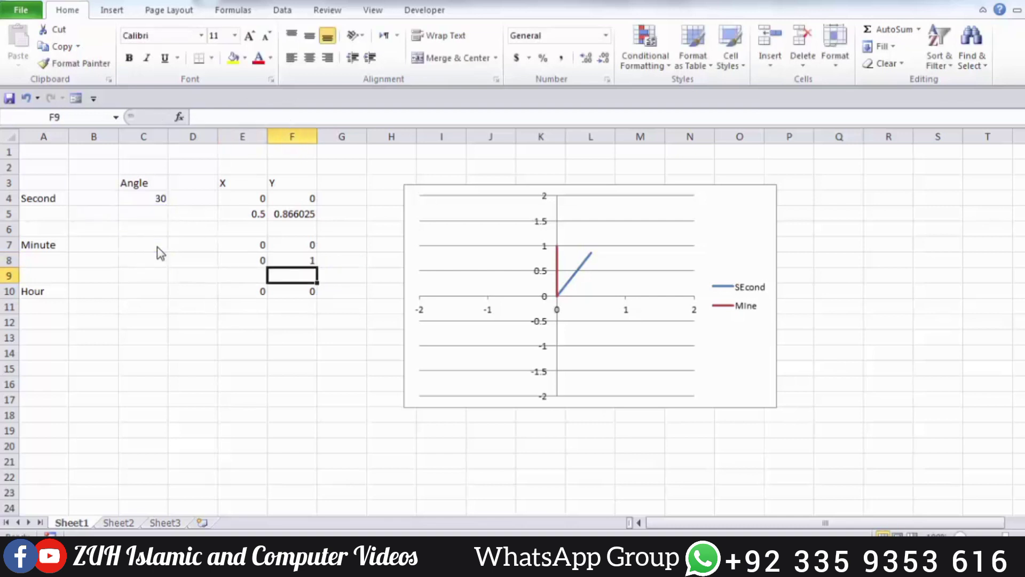
Set the minute angle in C7 to 30, then to 60.
{"action": "left_click", "coordinate": [157, 245]}
{"action": "type", "text": "30"}
{"action": "key", "text": "Return"}
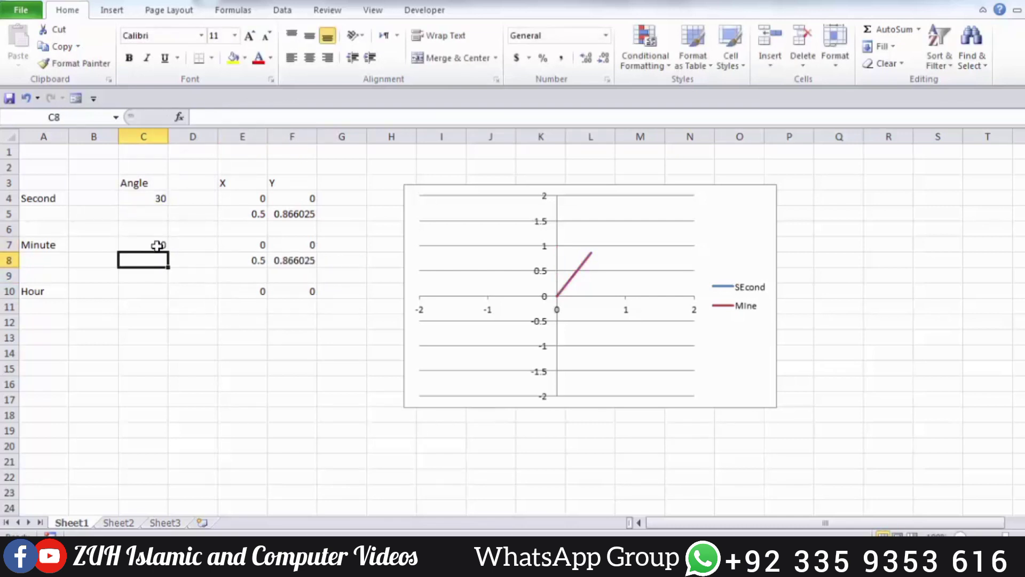
{"action": "left_click", "coordinate": [157, 246]}
{"action": "type", "text": "60"}
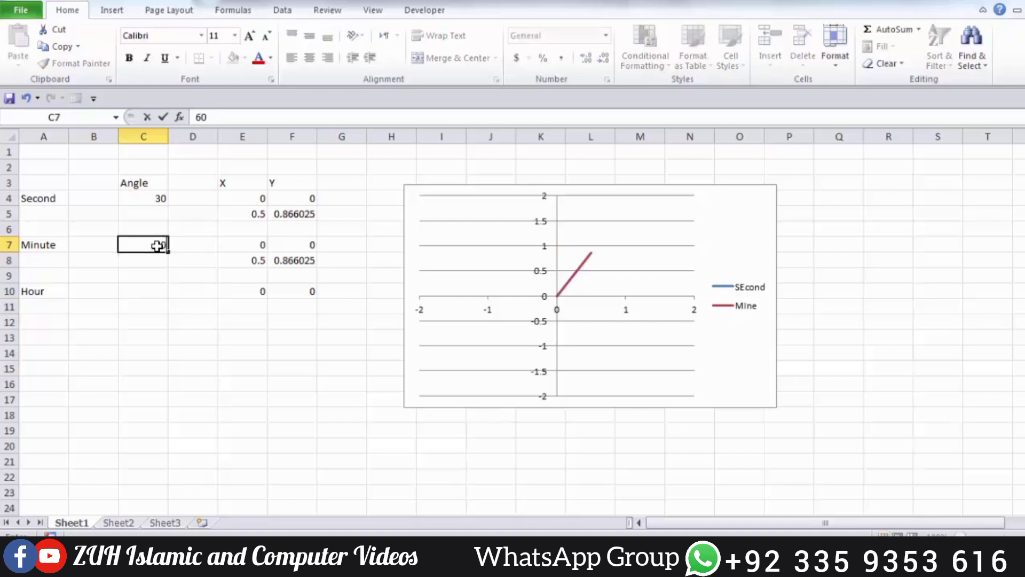
{"action": "key", "text": "Return"}
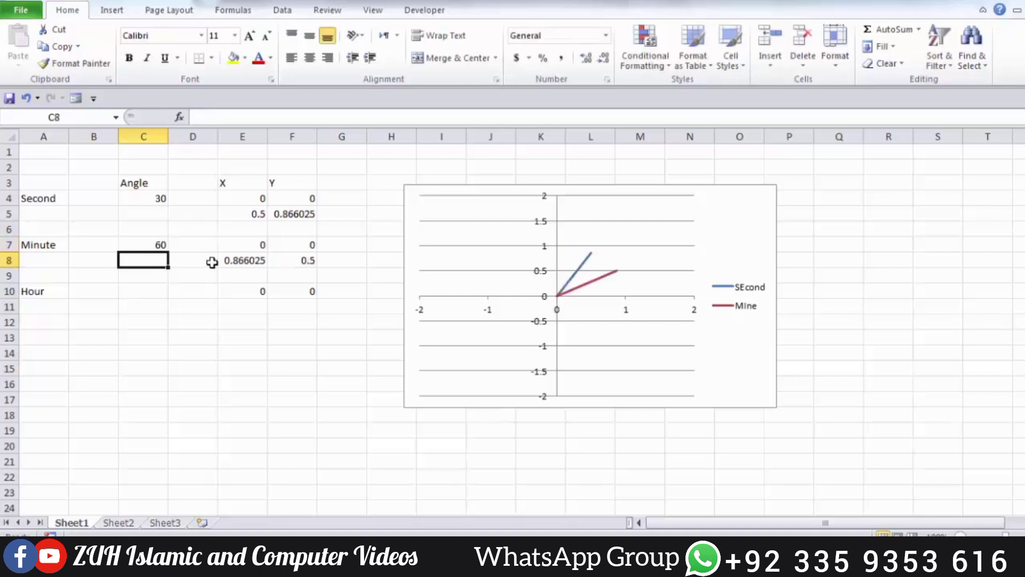
Enter =SIN(RADIANS(C10)) in E11 for the hour hand's X.
{"action": "left_click", "coordinate": [257, 304]}
{"action": "type", "text": "=s"}
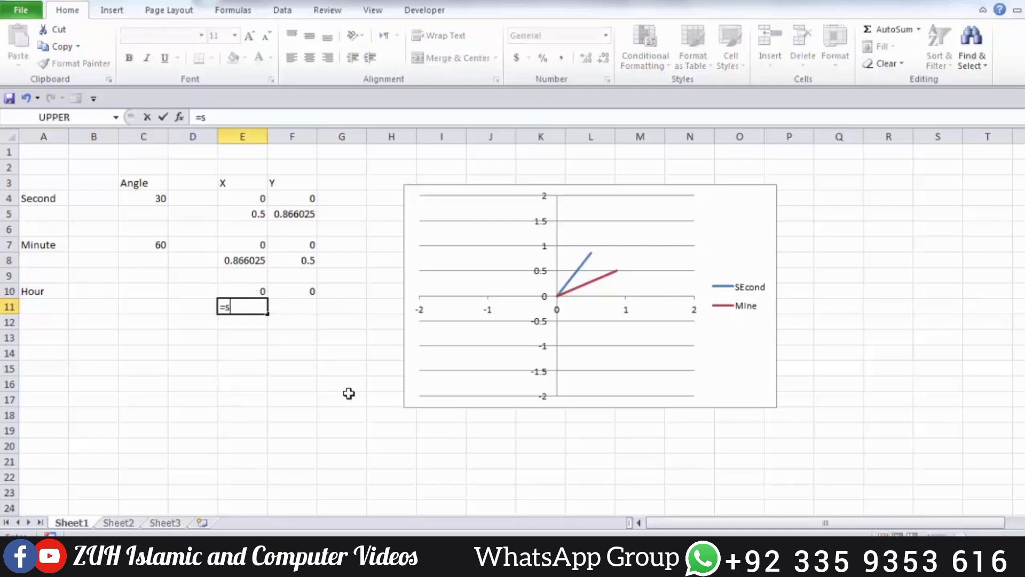
{"action": "type", "text": "in"}
{"action": "key", "text": "Tab"}
{"action": "key", "text": "BackSpace"}
{"action": "type", "text": "ad"}
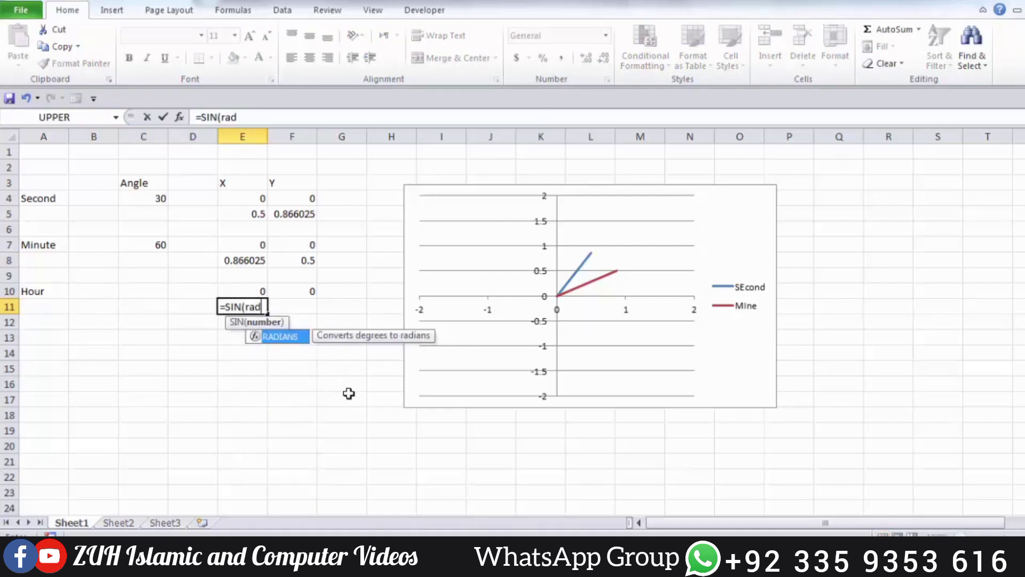
{"action": "key", "text": "Tab"}
{"action": "key", "text": "Left"}
{"action": "key", "text": "Left"}
{"action": "key", "text": "Left"}
{"action": "key", "text": "Up"}
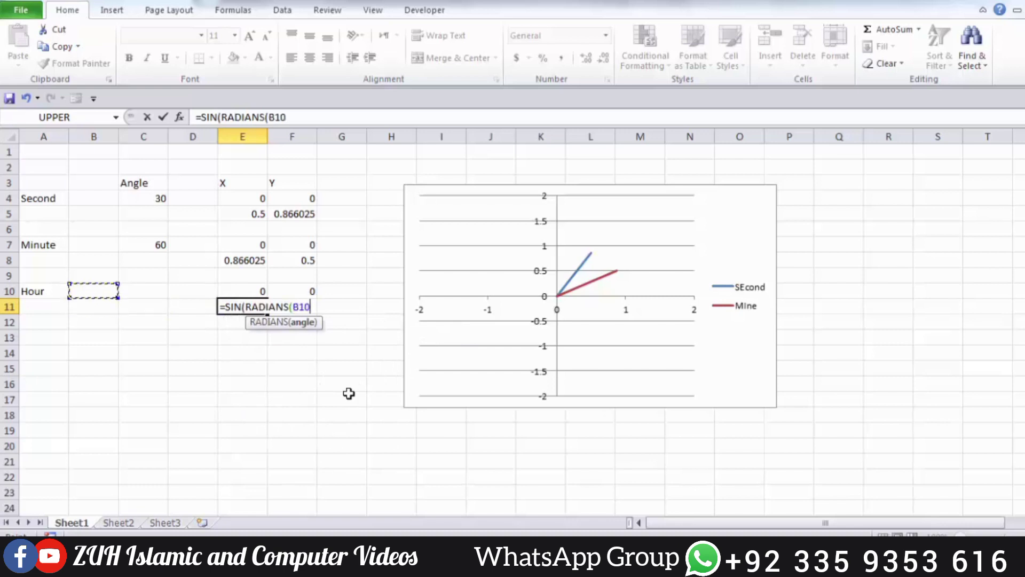
{"action": "key", "text": "Right"}
{"action": "type", "text": "))"}
{"action": "key", "text": "Return"}
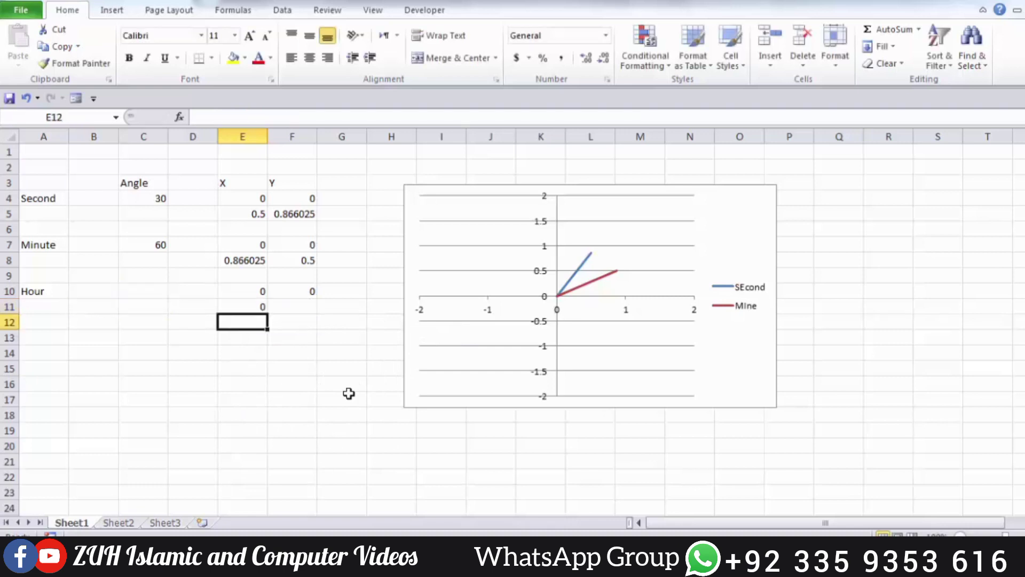
Enter =COS(RADIANS(C10)) in F11, accepting Excel's proposed formula correction.
{"action": "key", "text": "Up"}
{"action": "key", "text": "Right"}
{"action": "type", "text": "=cos"}
{"action": "key", "text": "Tab"}
{"action": "type", "text": "rad"}
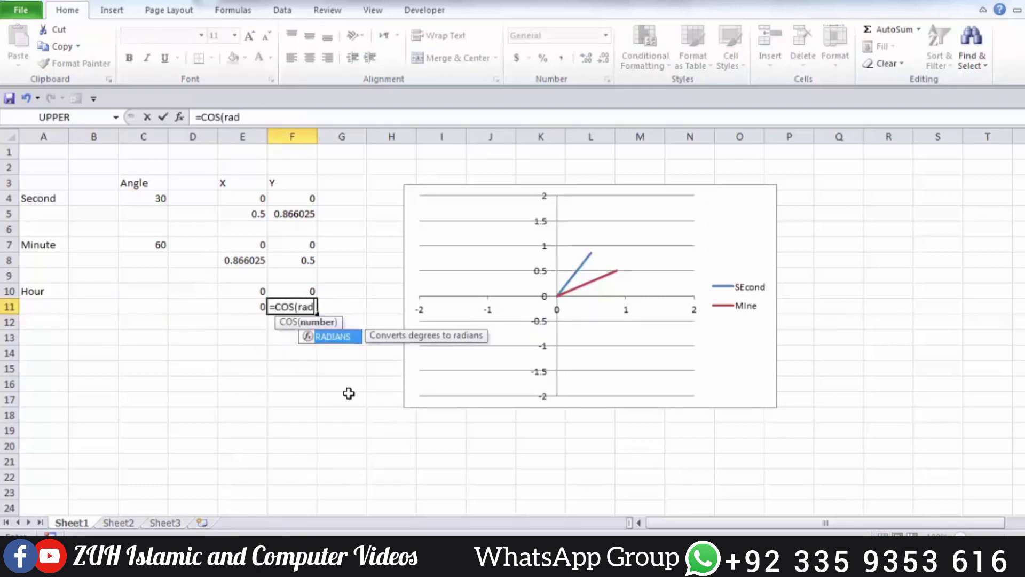
{"action": "key", "text": "Tab"}
{"action": "key", "text": "Left"}
{"action": "key", "text": "Left"}
{"action": "key", "text": "Left"}
{"action": "key", "text": "Up"}
{"action": "key", "text": "Return"}
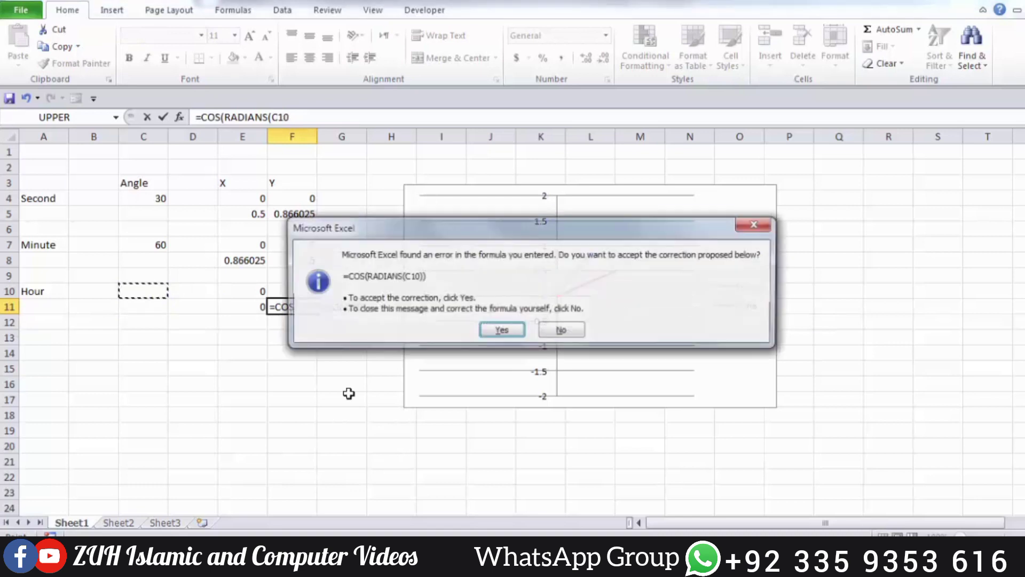
{"action": "key", "text": "Return"}
Set the hour angle in C10 to 50, then change it to 80.
{"action": "left_click", "coordinate": [155, 291]}
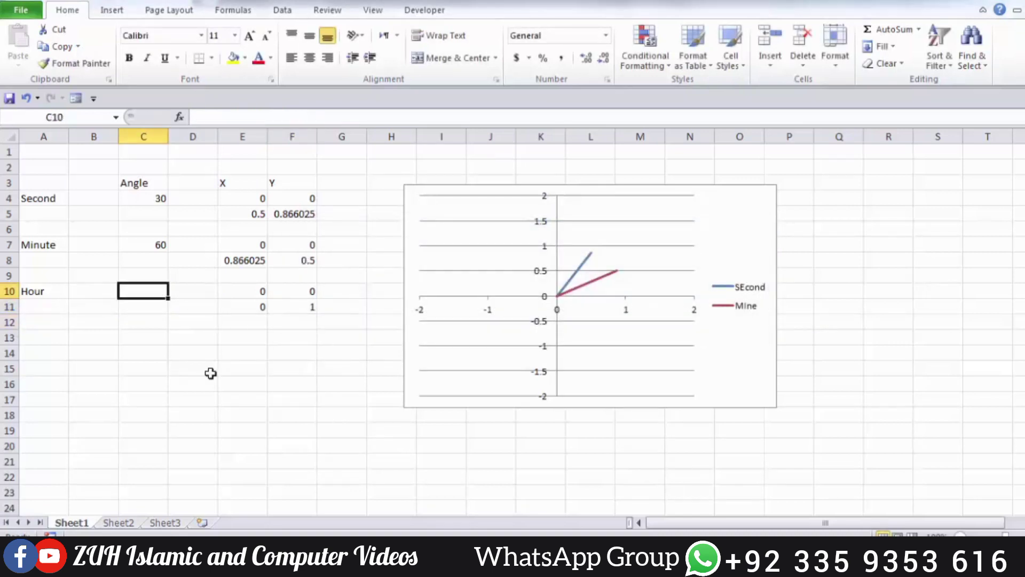
{"action": "type", "text": "50"}
{"action": "key", "text": "Return"}
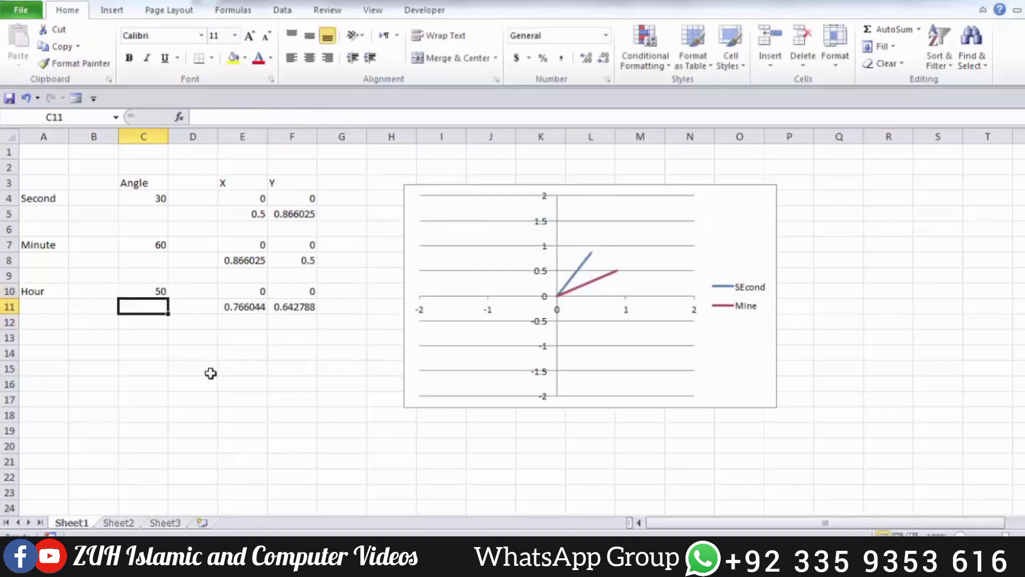
{"action": "key", "text": "Up"}
{"action": "type", "text": "y60"}
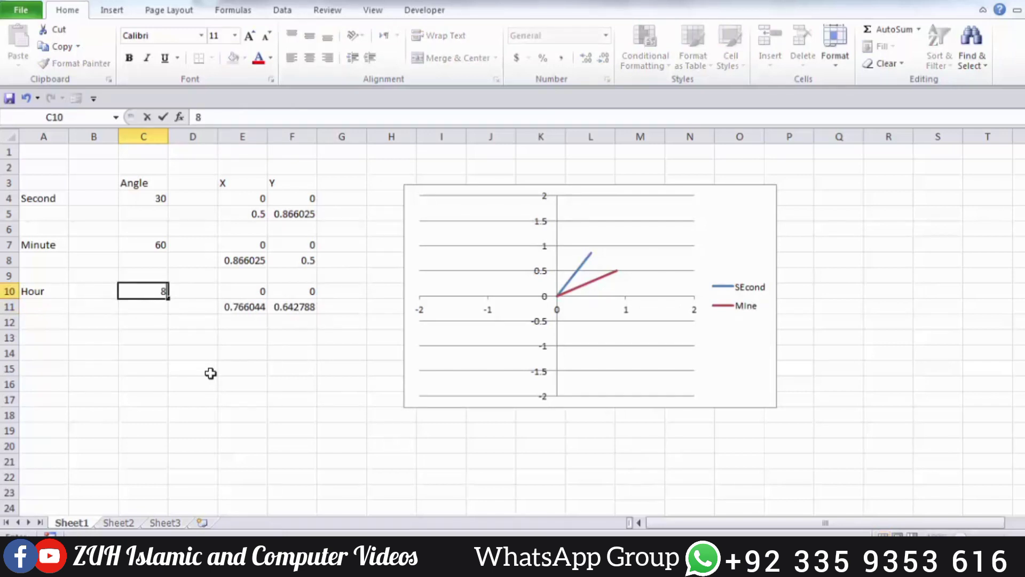
{"action": "type", "text": "0"}
{"action": "key", "text": "Return"}
{"action": "key", "text": "Up"}
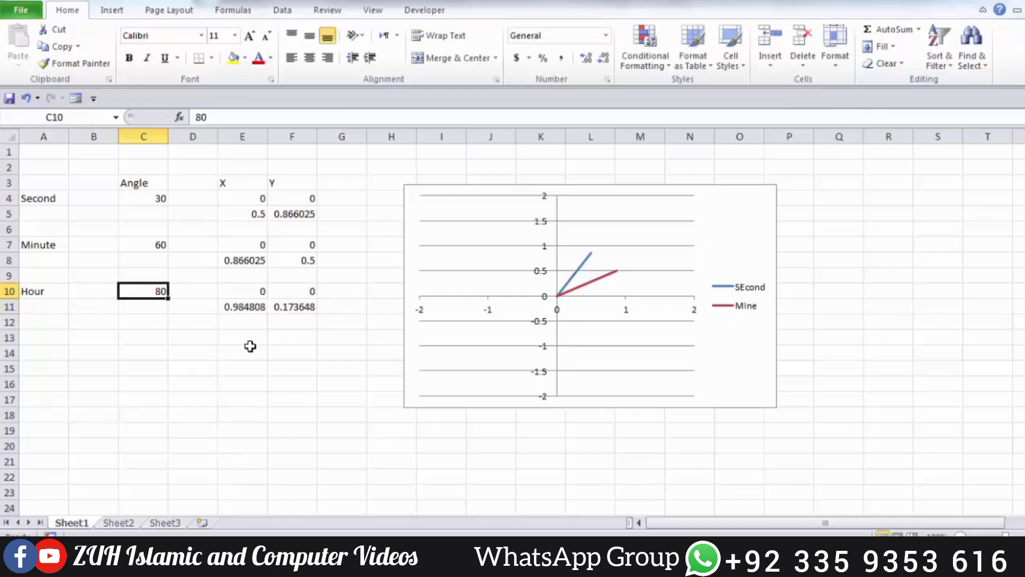
Add series 'hour' with X values E10:E11 and Y values F10:F11, and apply the changes.
{"action": "left_click", "coordinate": [732, 328]}
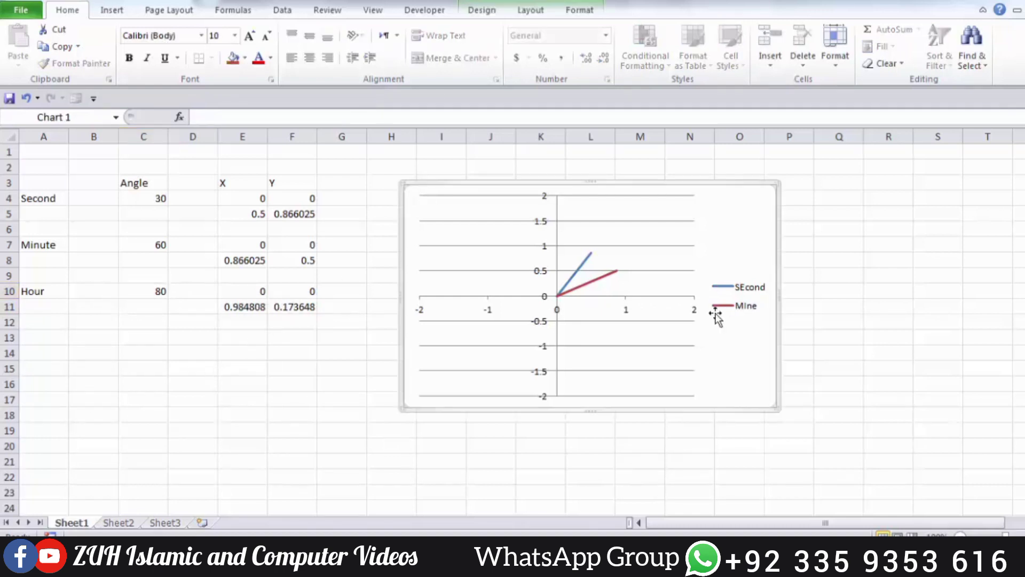
{"action": "left_click", "coordinate": [486, 11]}
{"action": "left_click", "coordinate": [167, 60]}
{"action": "type", "text": "H"}
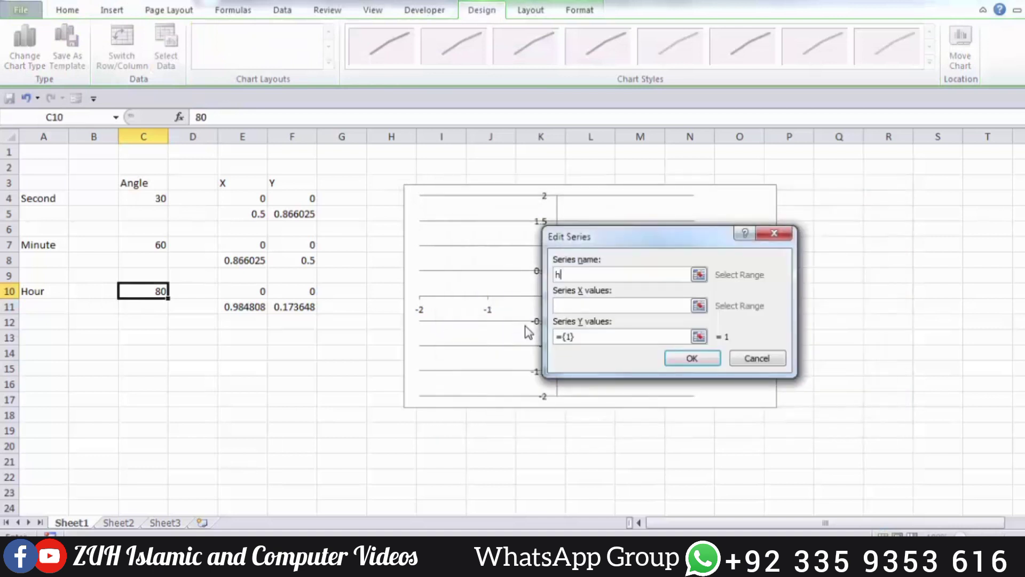
{"action": "type", "text": "hour"}
{"action": "key", "text": "Tab"}
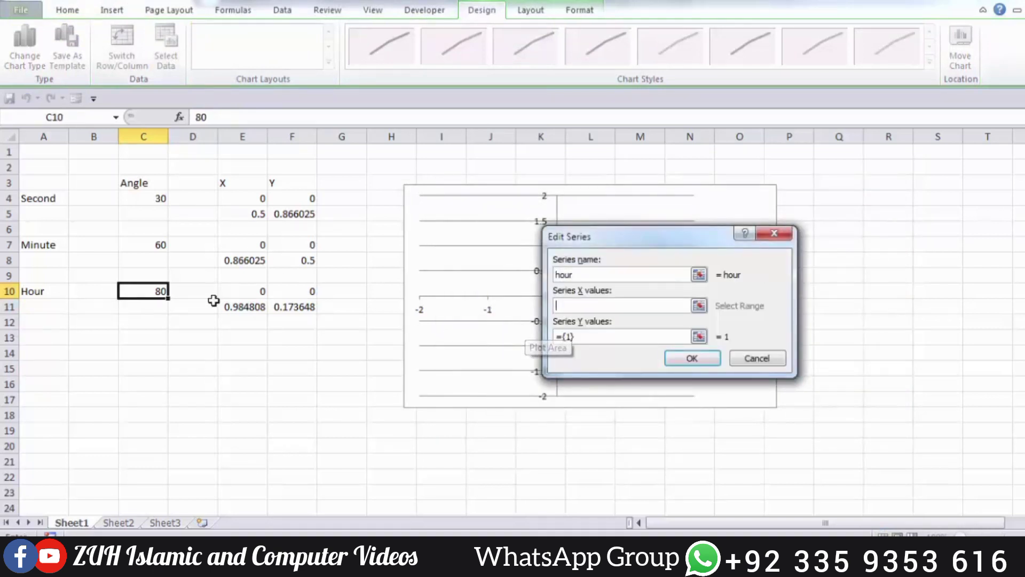
{"action": "left_click_drag", "start_coordinate": [256, 291], "coordinate": [254, 307]}
{"action": "left_click_drag", "start_coordinate": [577, 336], "coordinate": [539, 336]}
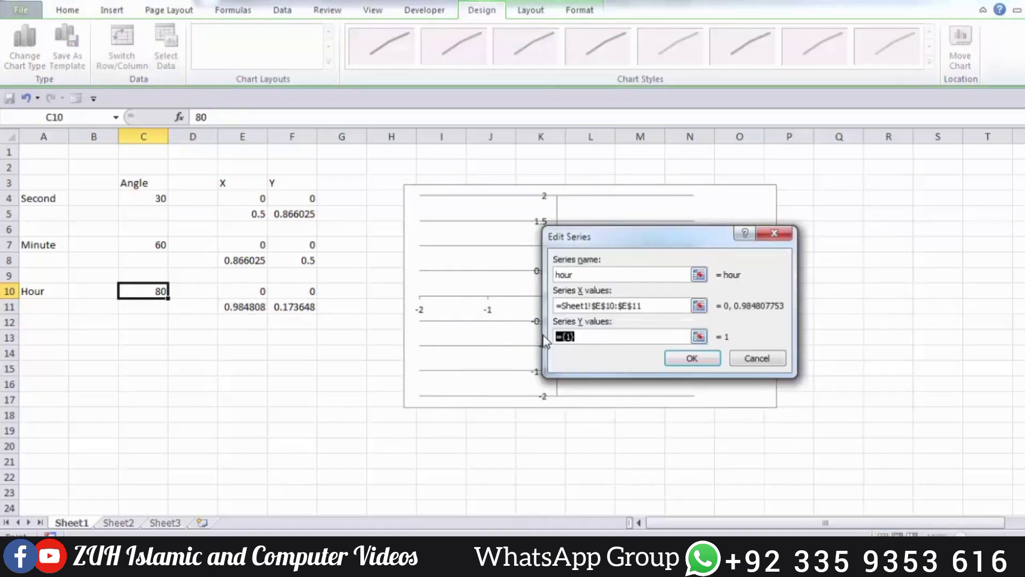
{"action": "key", "text": "Delete"}
{"action": "left_click_drag", "start_coordinate": [314, 295], "coordinate": [309, 306]}
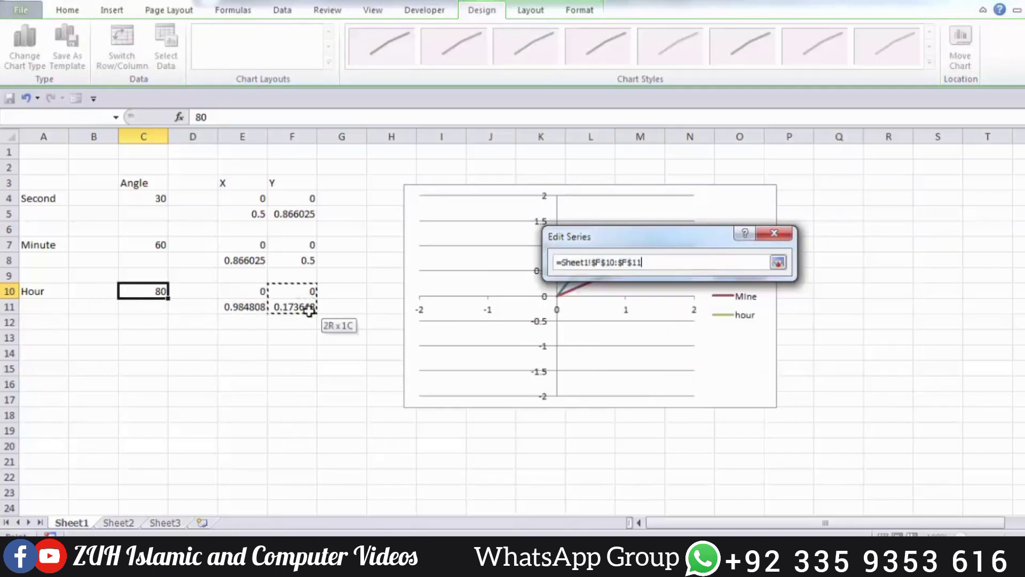
{"action": "left_click", "coordinate": [692, 358]}
{"action": "left_click", "coordinate": [794, 408]}
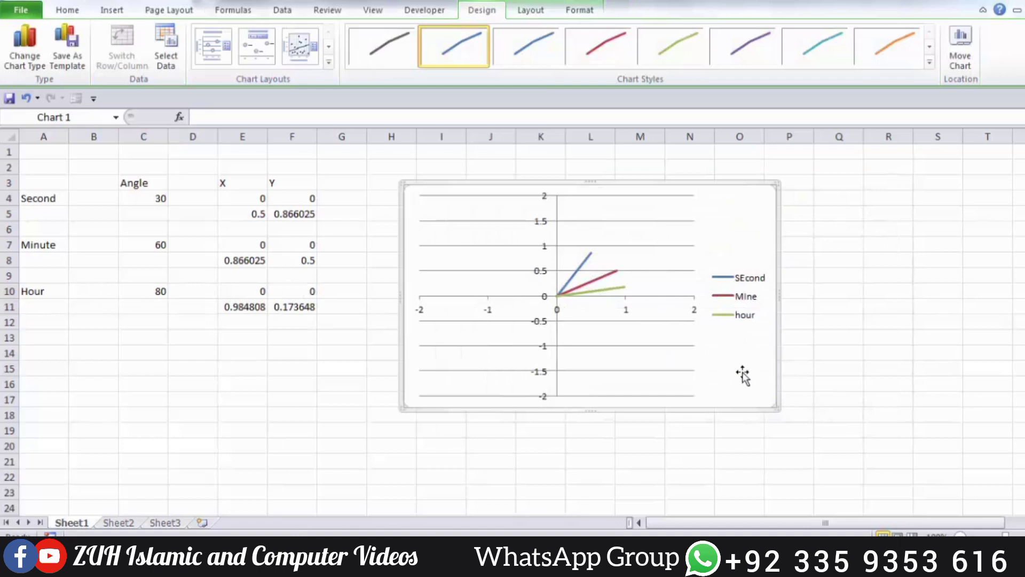
Delete both axes, the gridlines and the legend, and narrow the chart.
{"action": "left_click", "coordinate": [628, 309]}
{"action": "key", "text": "Delete"}
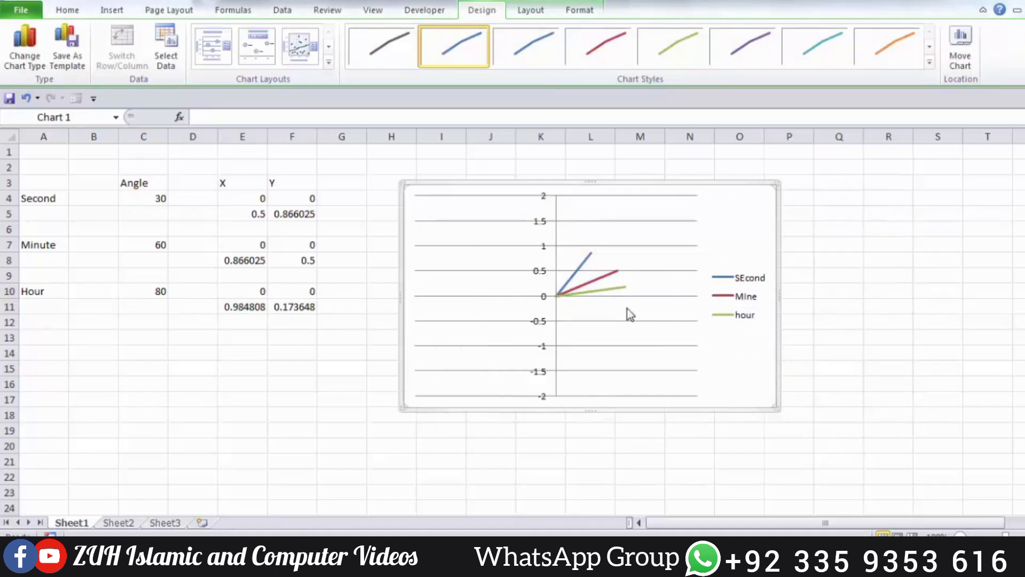
{"action": "left_click", "coordinate": [543, 323]}
{"action": "key", "text": "Delete"}
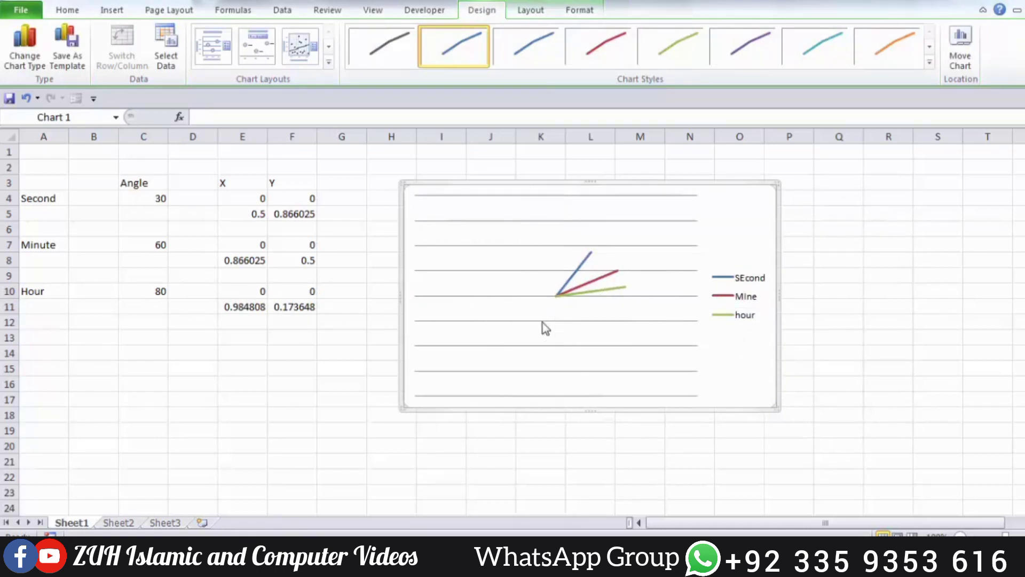
{"action": "left_click", "coordinate": [568, 321]}
{"action": "key", "text": "Delete"}
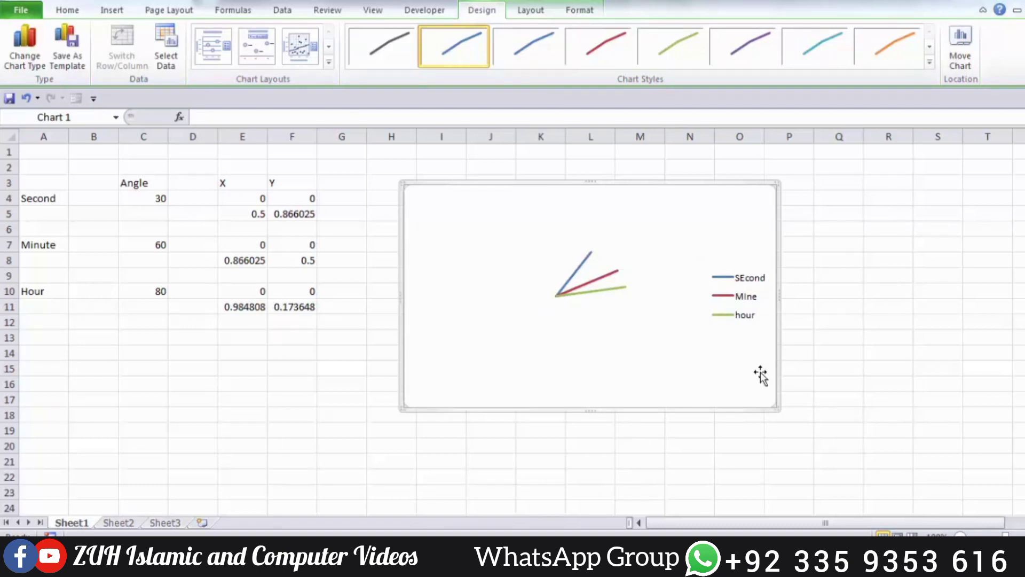
{"action": "left_click_drag", "start_coordinate": [774, 406], "coordinate": [711, 413]}
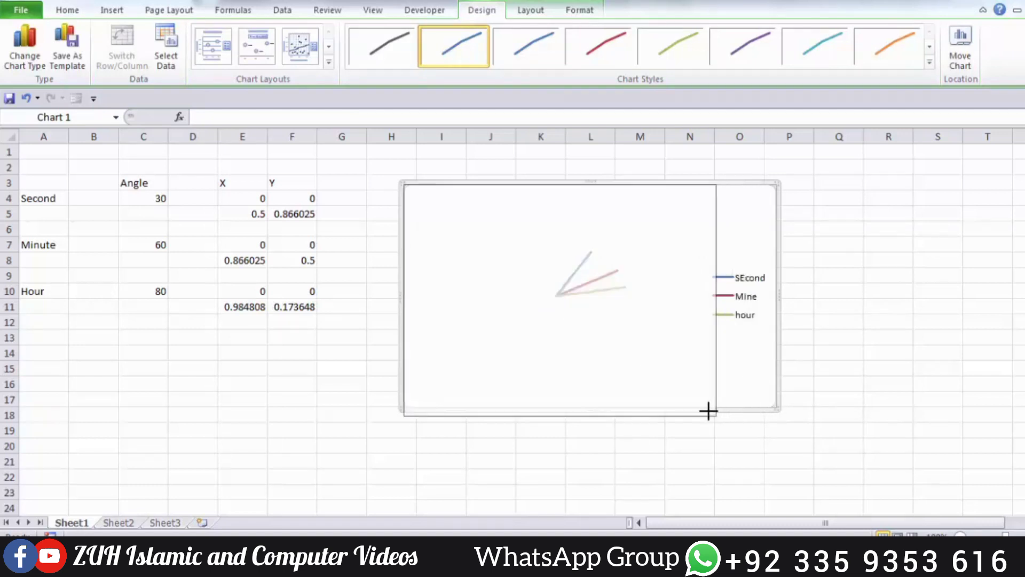
{"action": "left_click", "coordinate": [693, 303]}
{"action": "key", "text": "Delete"}
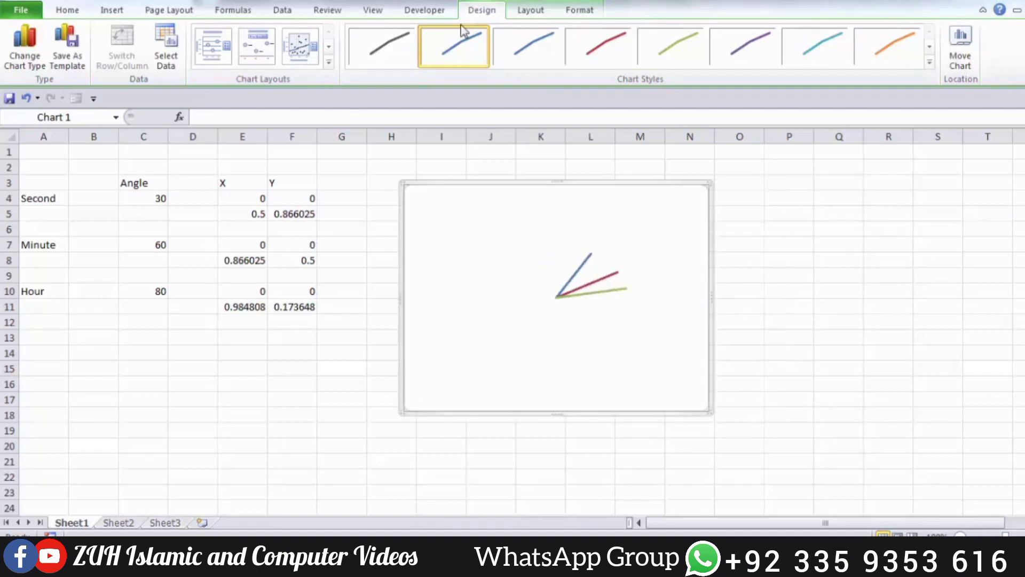
Size the chart to 4" by 4", move it up-right, then set it to 3" by 3".
{"action": "left_click", "coordinate": [581, 10]}
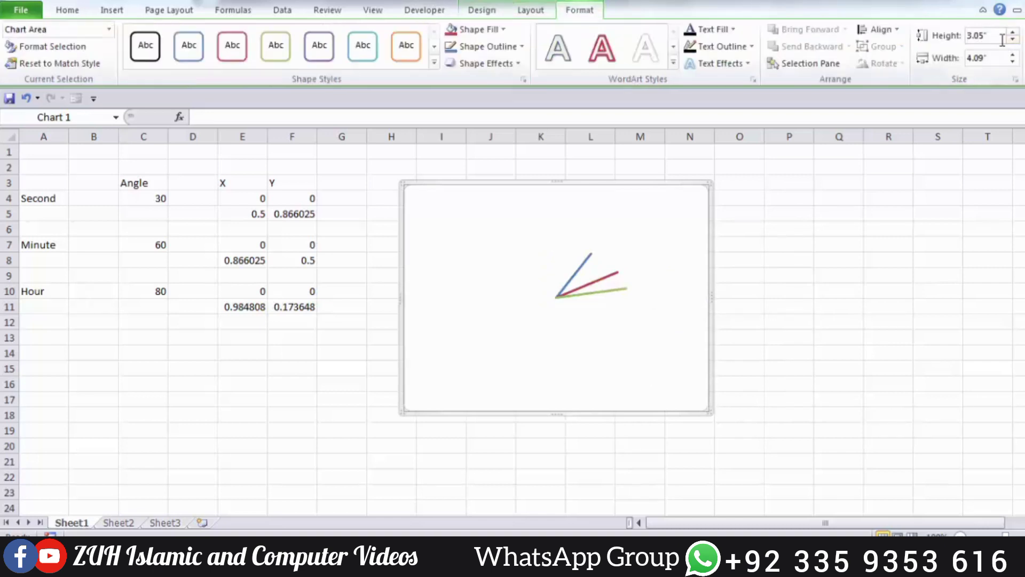
{"action": "left_click", "coordinate": [1003, 40]}
{"action": "key", "text": "Return"}
{"action": "left_click", "coordinate": [1000, 58]}
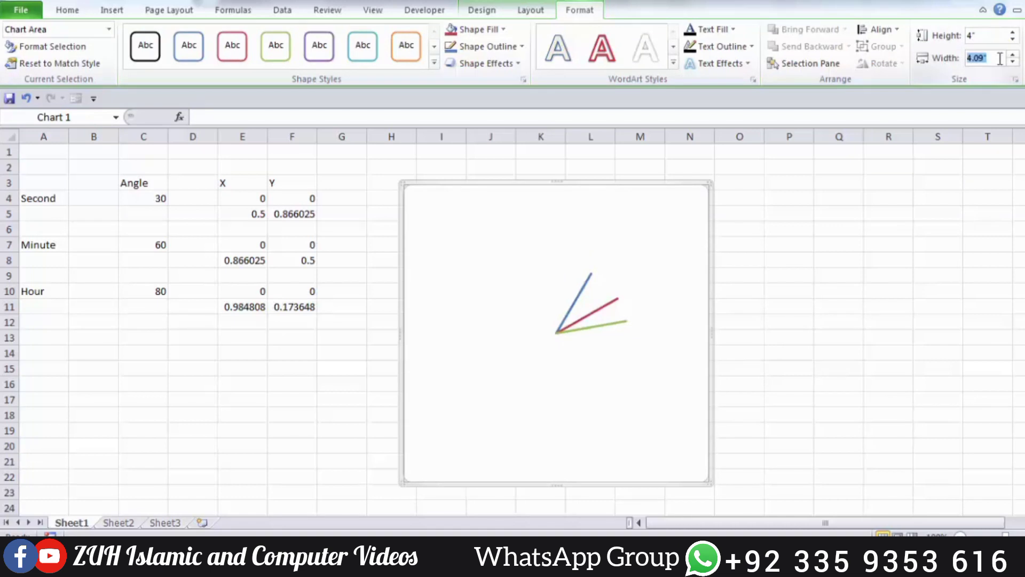
{"action": "type", "text": "4"}
{"action": "key", "text": "Return"}
{"action": "left_click_drag", "start_coordinate": [689, 229], "coordinate": [698, 207]}
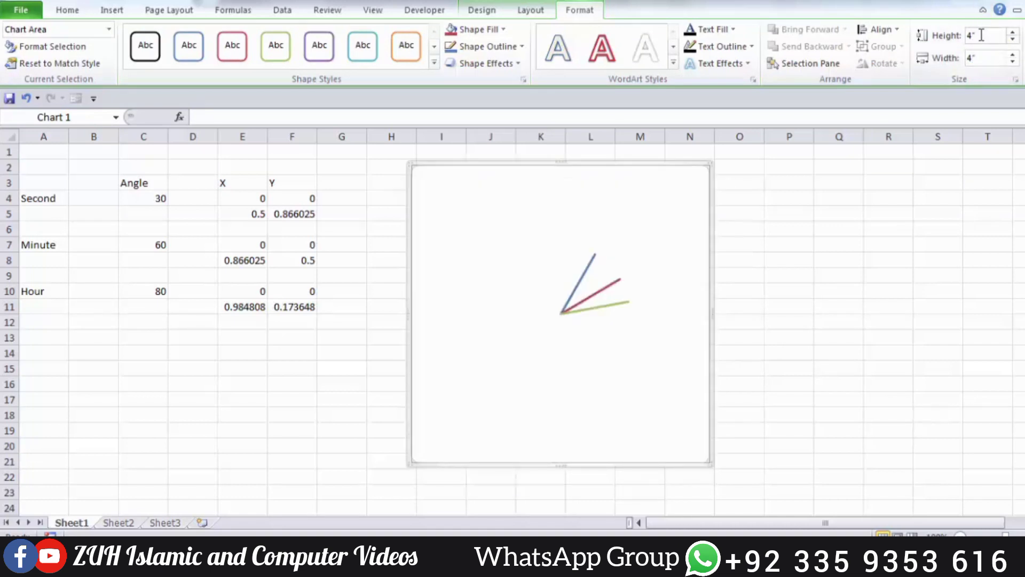
{"action": "left_click", "coordinate": [986, 35]}
{"action": "type", "text": "3"}
{"action": "key", "text": "Return"}
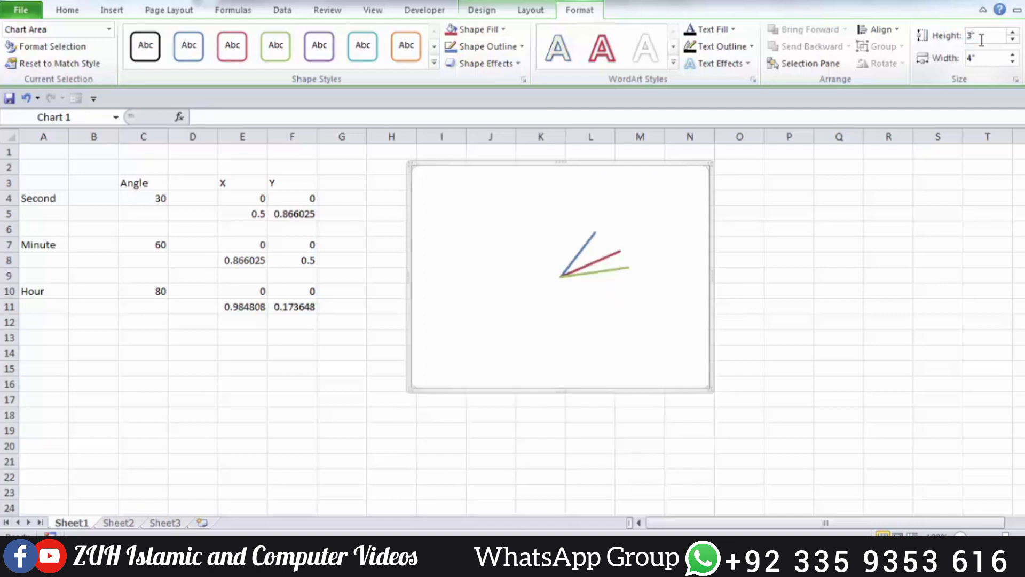
{"action": "left_click", "coordinate": [982, 57]}
{"action": "type", "text": "3"}
{"action": "key", "text": "Return"}
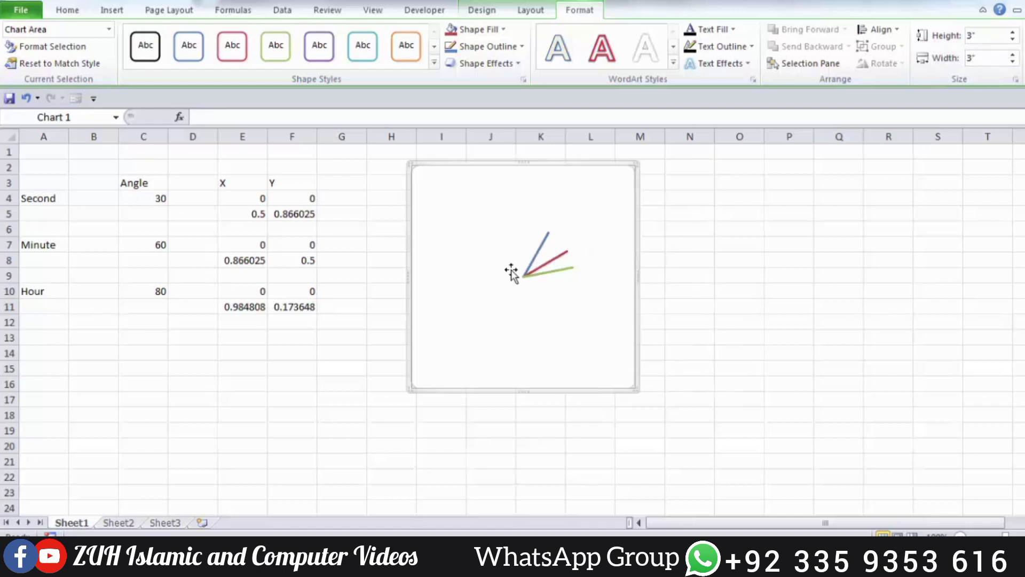
Open Format Data Series for the SEcond series and move the dialog aside.
{"action": "left_click", "coordinate": [543, 251]}
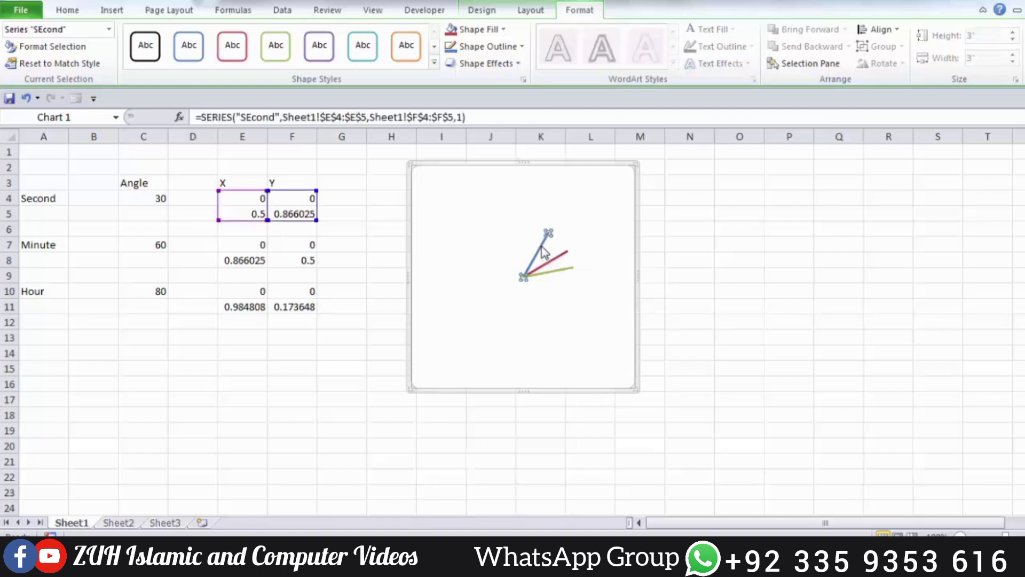
{"action": "right_click", "coordinate": [544, 251]}
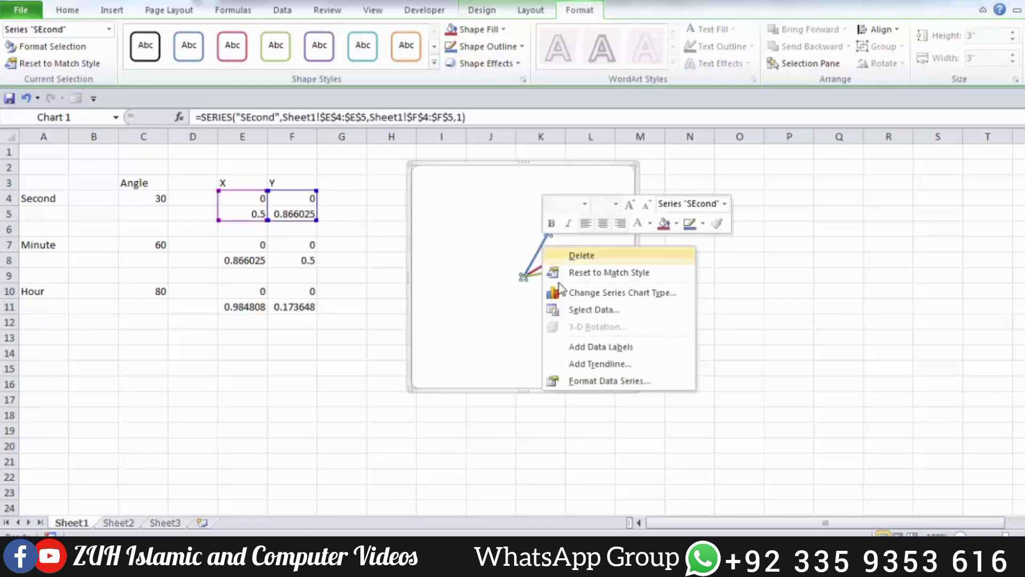
{"action": "left_click", "coordinate": [591, 381]}
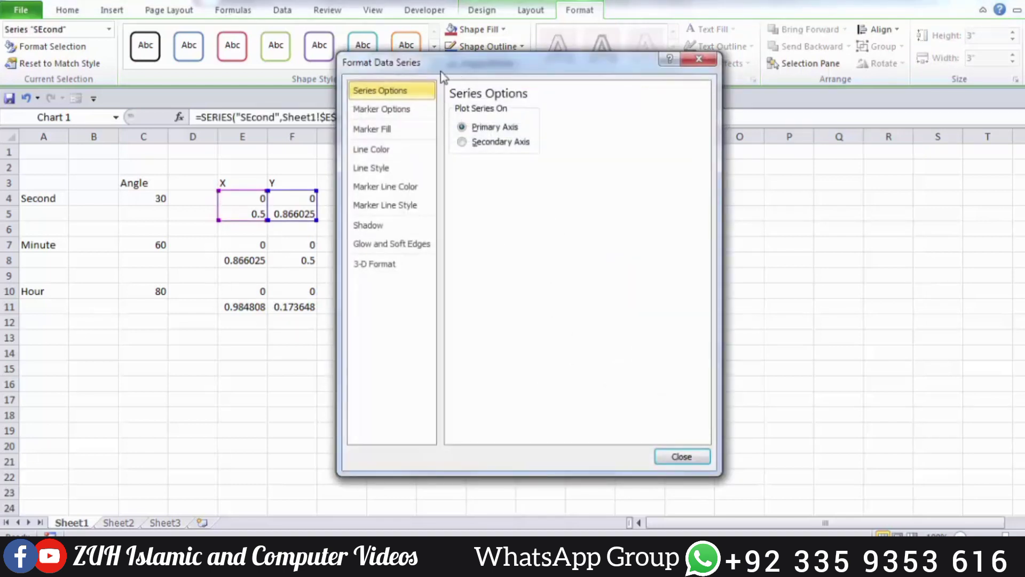
{"action": "left_click_drag", "start_coordinate": [442, 63], "coordinate": [190, 44]}
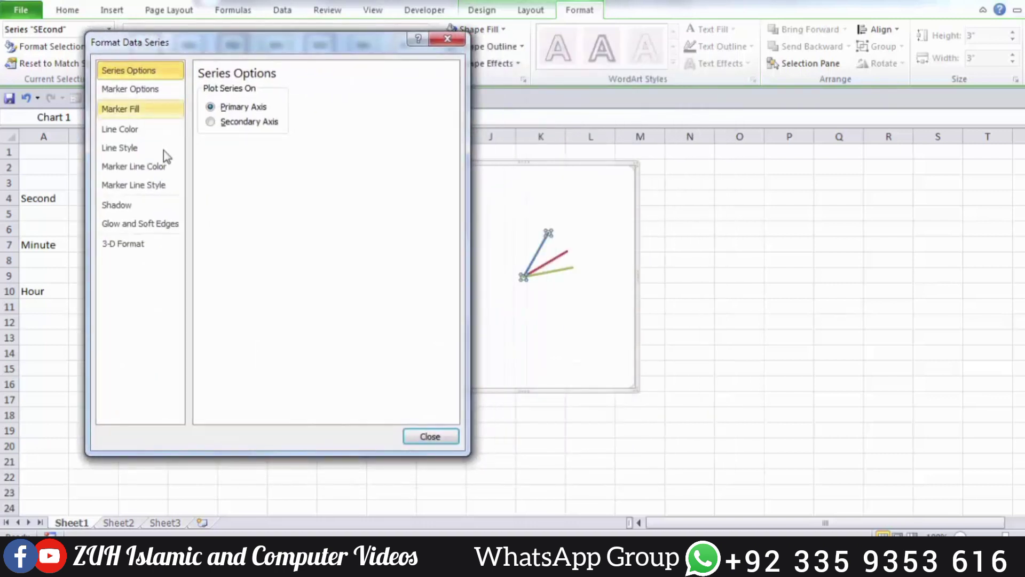
Give the second hand an oval begin type and a 1.75 pt line width.
{"action": "left_click", "coordinate": [128, 148]}
{"action": "left_click", "coordinate": [283, 208]}
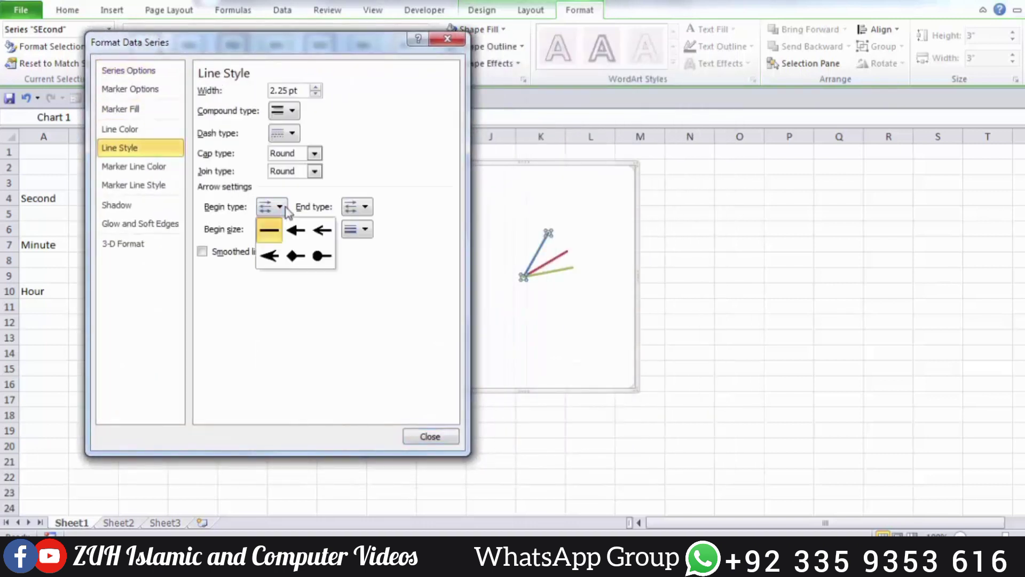
{"action": "left_click", "coordinate": [319, 260]}
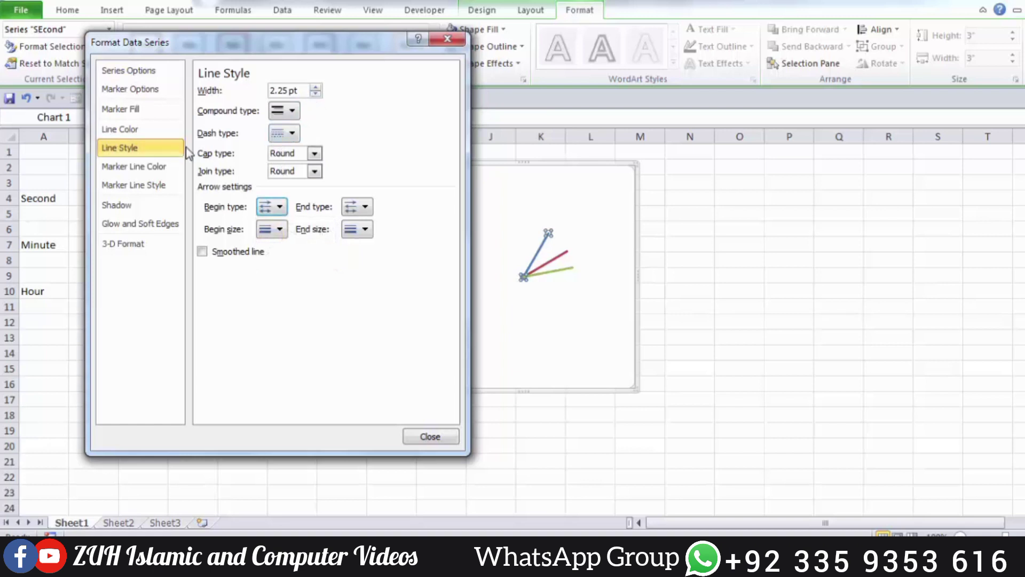
{"action": "left_click", "coordinate": [316, 95]}
{"action": "left_click", "coordinate": [316, 95]}
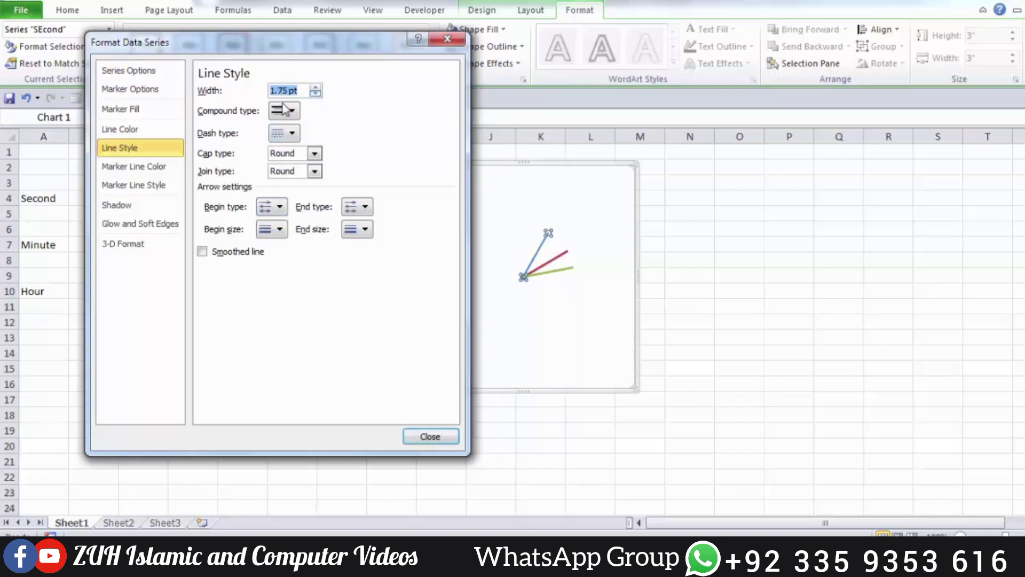
Colour the second-hand line red, then revisit its begin-type options.
{"action": "left_click", "coordinate": [145, 130]}
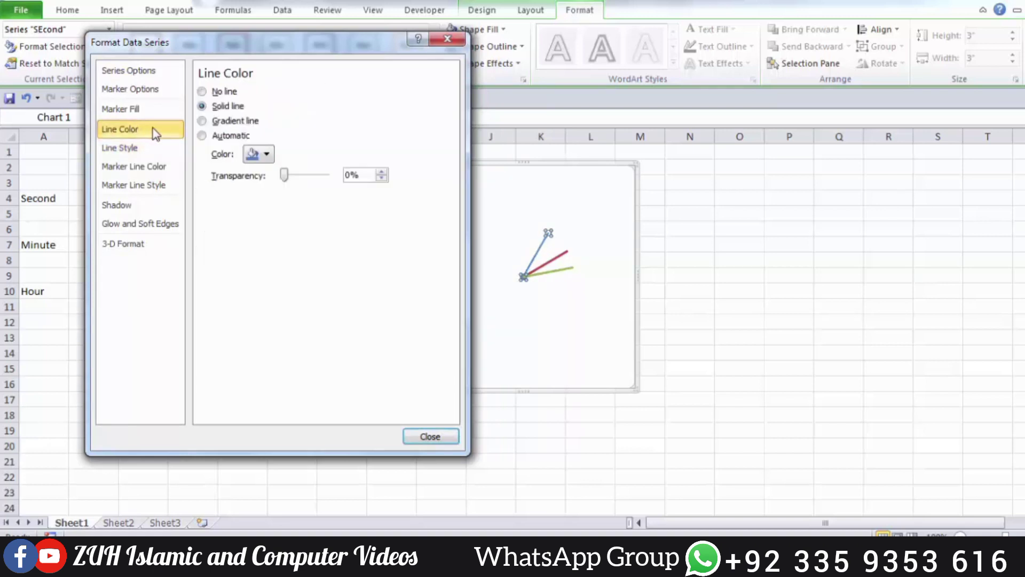
{"action": "left_click", "coordinate": [267, 155]}
{"action": "left_click", "coordinate": [262, 267]}
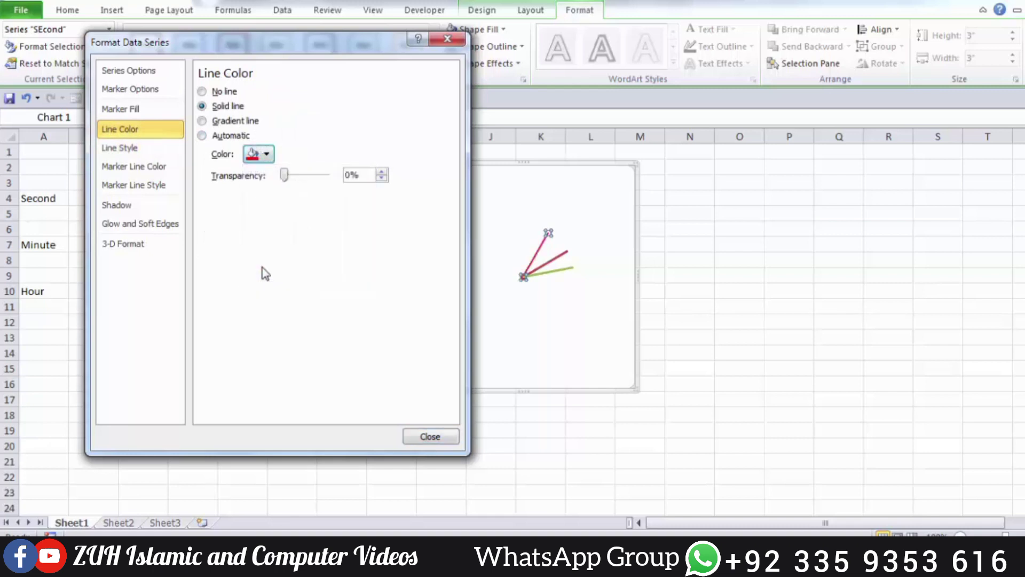
{"action": "left_click", "coordinate": [136, 148]}
{"action": "left_click", "coordinate": [279, 228]}
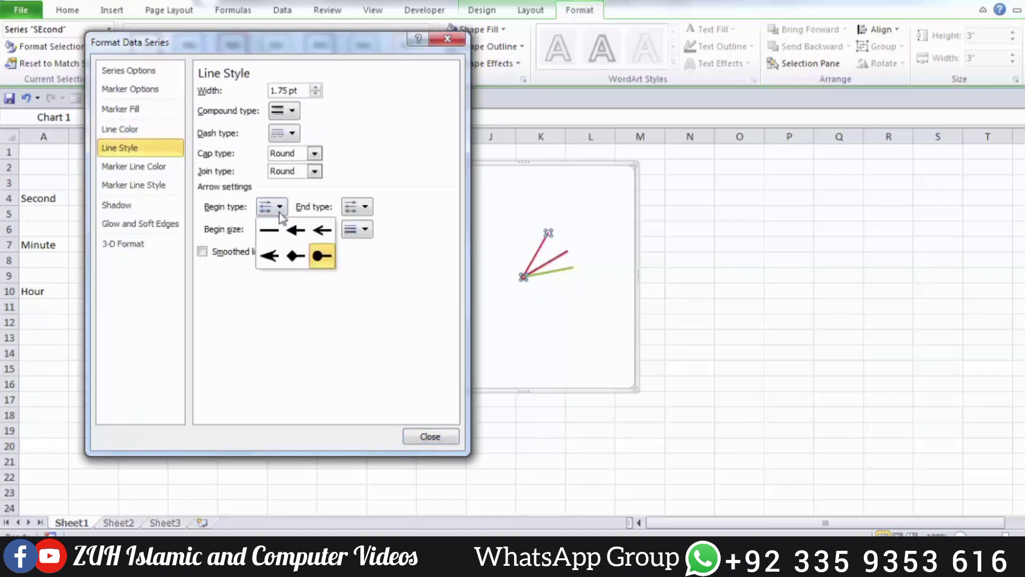
{"action": "left_click", "coordinate": [300, 260]}
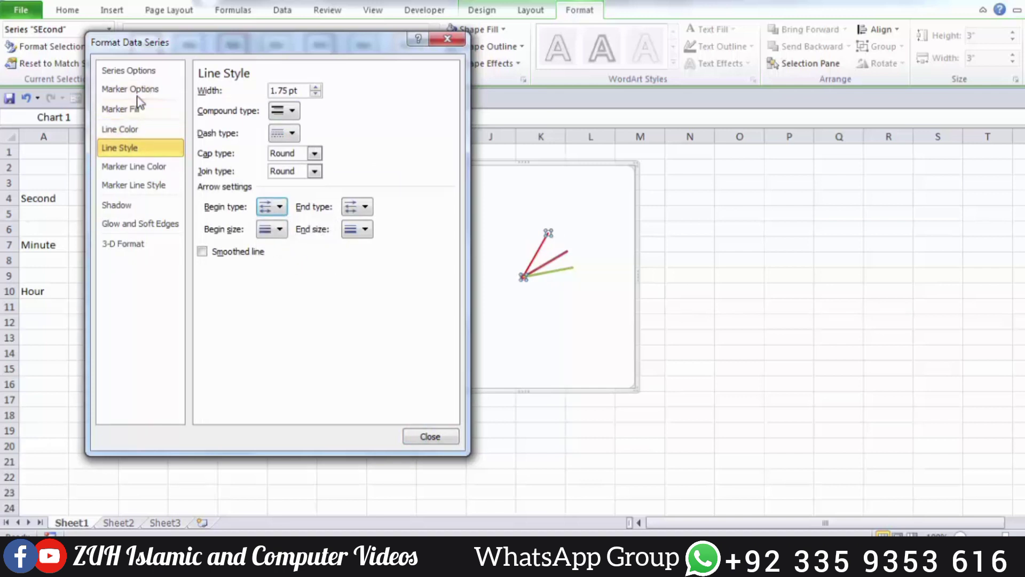
Give the MIne minute-hand line an oval begin type.
{"action": "left_click", "coordinate": [559, 258]}
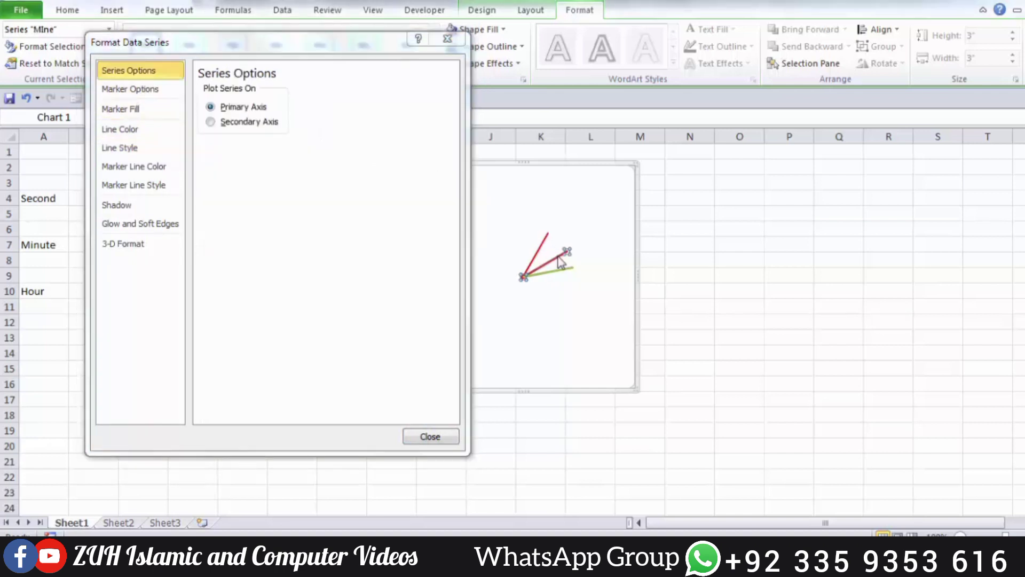
{"action": "left_click", "coordinate": [122, 149]}
{"action": "left_click", "coordinate": [280, 210]}
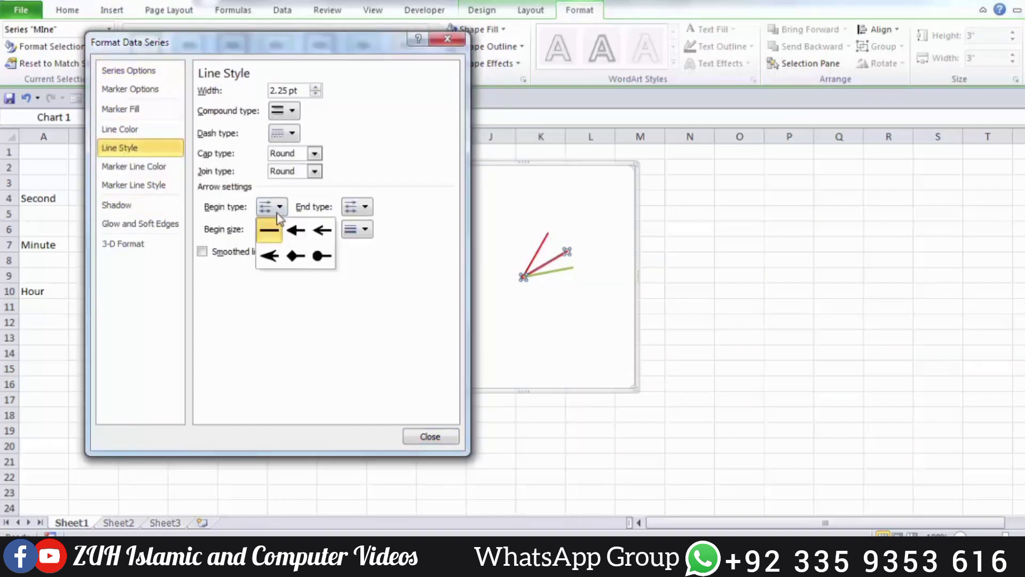
{"action": "left_click", "coordinate": [317, 261]}
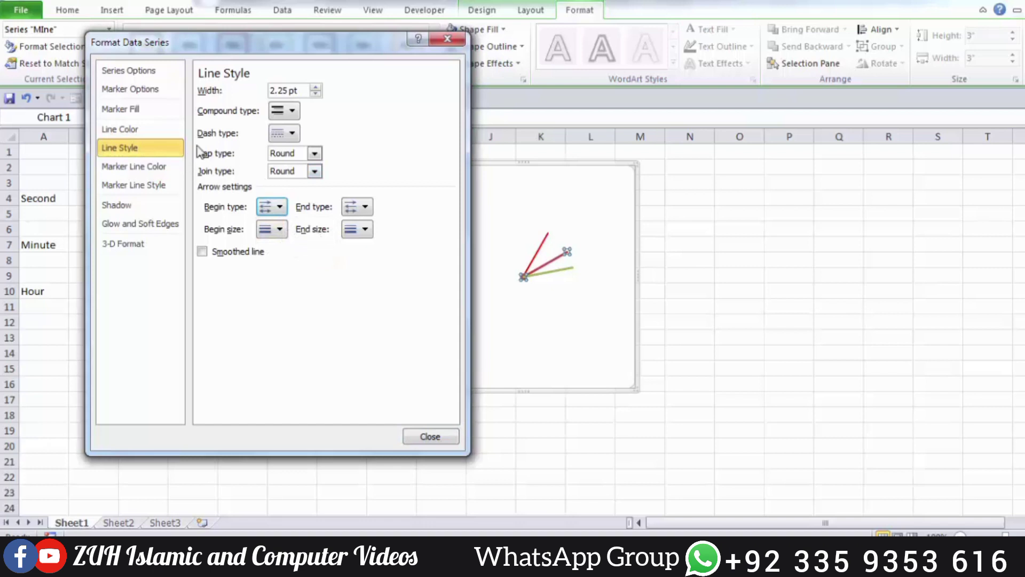
Colour the minute hand black and thicken it to 3 pt.
{"action": "left_click", "coordinate": [120, 129]}
{"action": "left_click", "coordinate": [269, 155]}
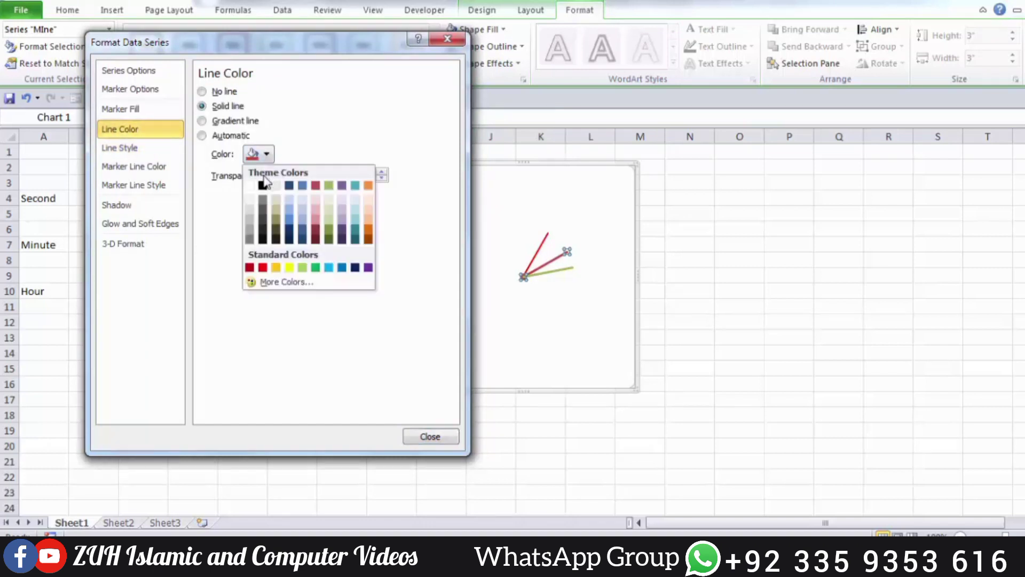
{"action": "left_click", "coordinate": [263, 184]}
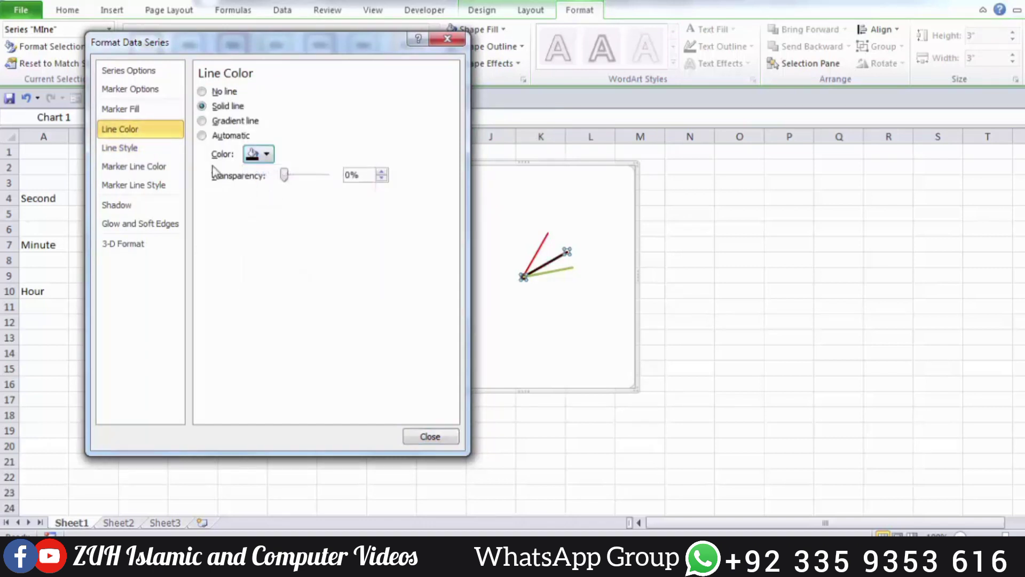
{"action": "left_click", "coordinate": [124, 148]}
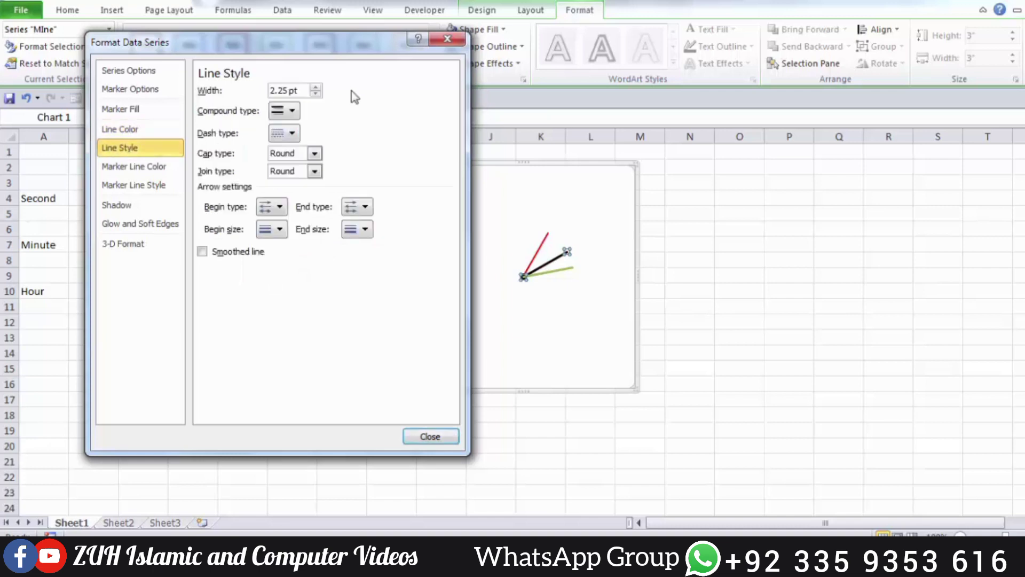
{"action": "left_click", "coordinate": [316, 87]}
{"action": "left_click", "coordinate": [315, 87]}
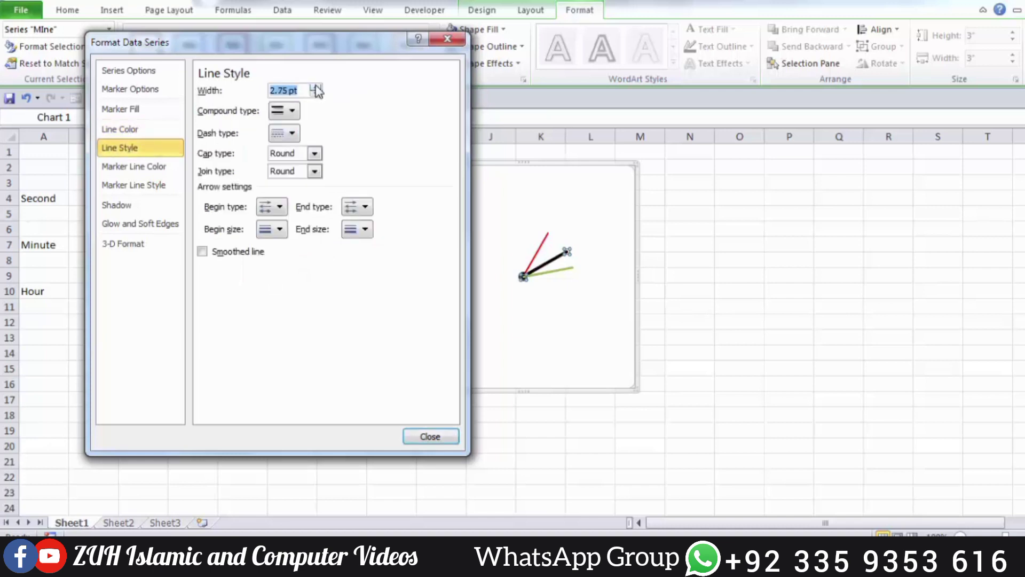
{"action": "left_click", "coordinate": [553, 272]}
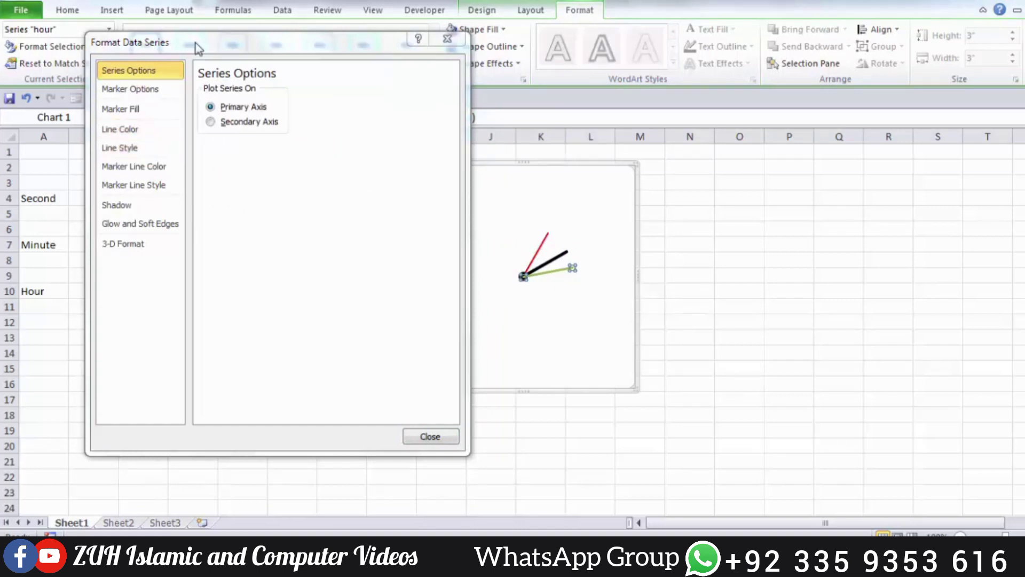
Widen the hour-hand line to 4.5 pt.
{"action": "mouse_move", "coordinate": [246, 44]}
{"action": "left_mouse_down"}
{"action": "mouse_move", "coordinate": [345, 38]}
{"action": "mouse_move", "coordinate": [250, 51]}
{"action": "left_mouse_up"}
{"action": "left_click", "coordinate": [133, 154]}
{"action": "left_click", "coordinate": [321, 95]}
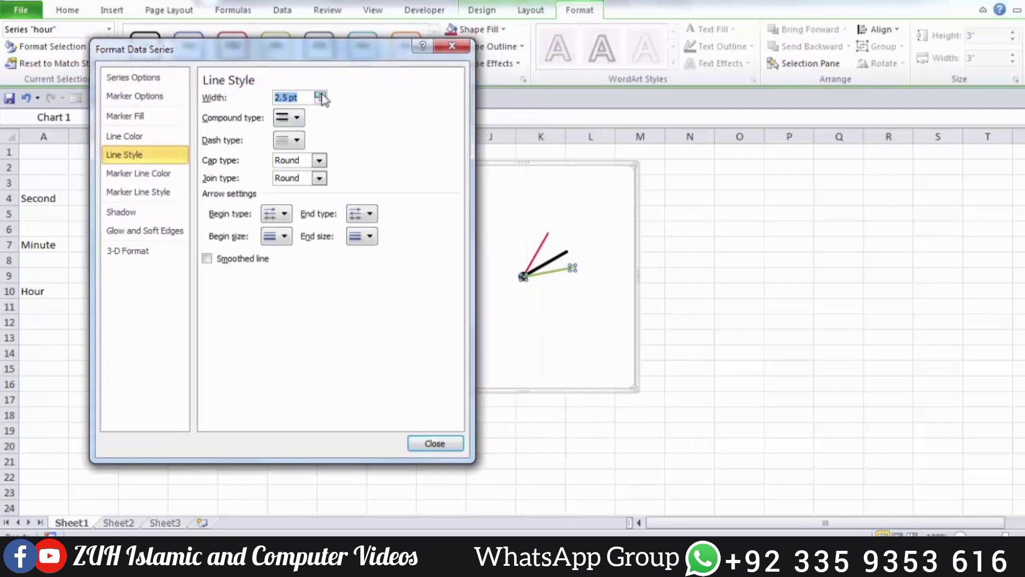
{"action": "left_click", "coordinate": [321, 95]}
{"action": "left_click", "coordinate": [321, 95]}
{"action": "left_click", "coordinate": [321, 95]}
{"action": "left_click", "coordinate": [321, 95]}
{"action": "left_click", "coordinate": [321, 95]}
{"action": "left_click", "coordinate": [321, 95]}
{"action": "left_click", "coordinate": [321, 95]}
Give the hour hand an oval begin type and colour it black.
{"action": "left_click", "coordinate": [275, 214]}
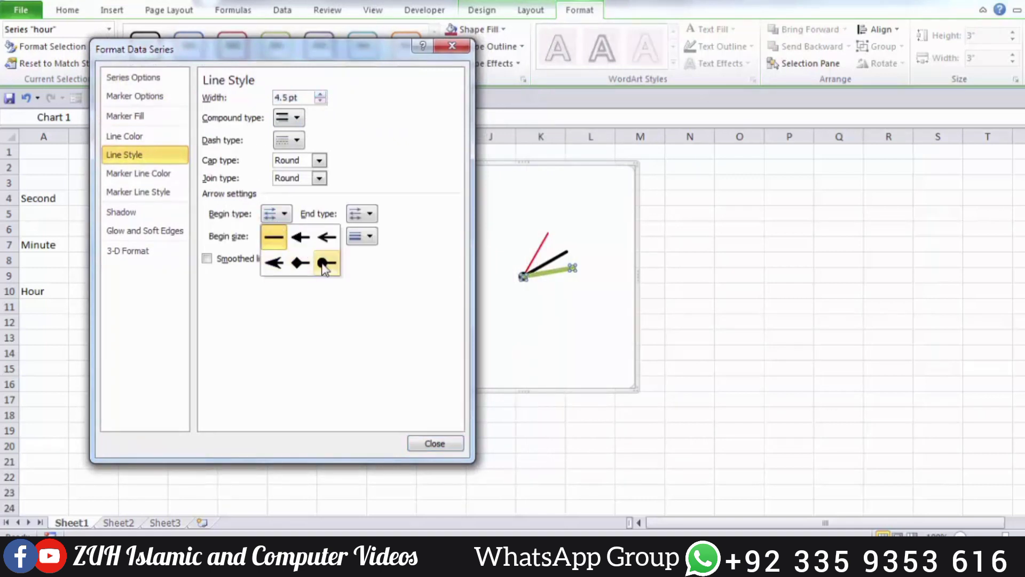
{"action": "left_click", "coordinate": [324, 264]}
{"action": "left_click", "coordinate": [145, 139]}
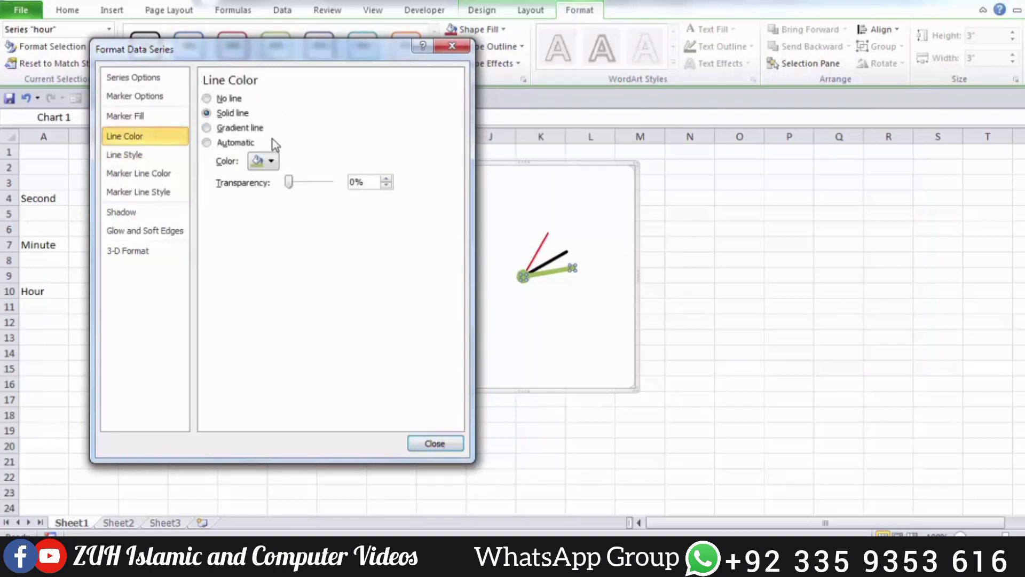
{"action": "left_click", "coordinate": [270, 161]}
{"action": "left_click", "coordinate": [269, 193]}
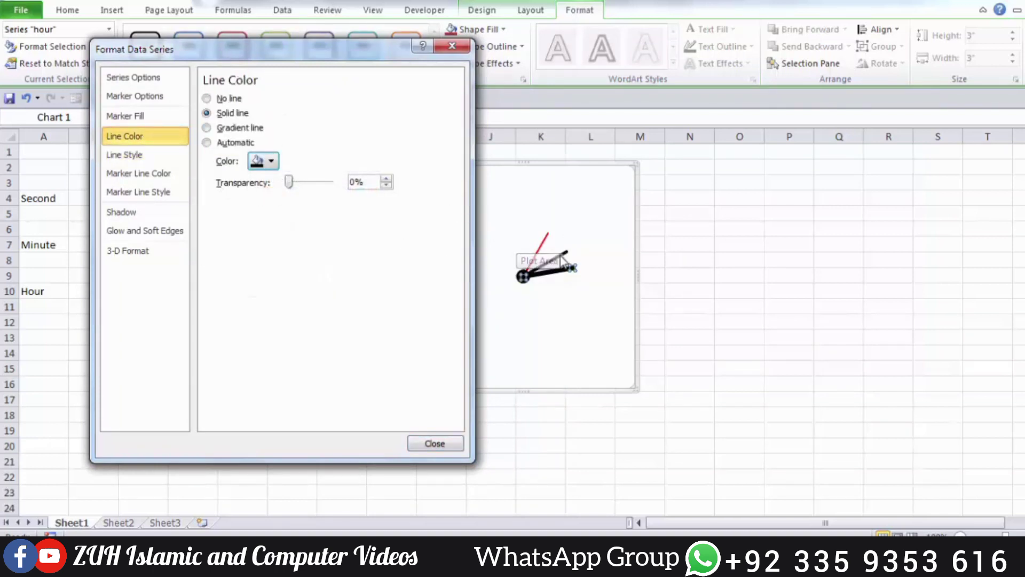
Give the minute hand an enlarged, fully opaque shadow with zero blur, angle and distance.
{"action": "left_click", "coordinate": [136, 230]}
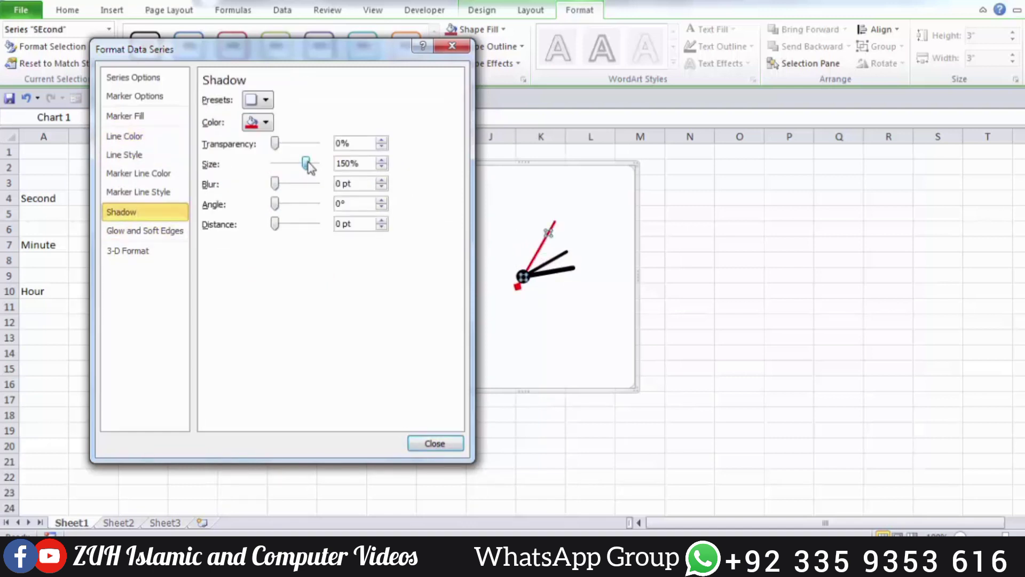
{"action": "left_click_drag", "start_coordinate": [309, 166], "coordinate": [314, 168]}
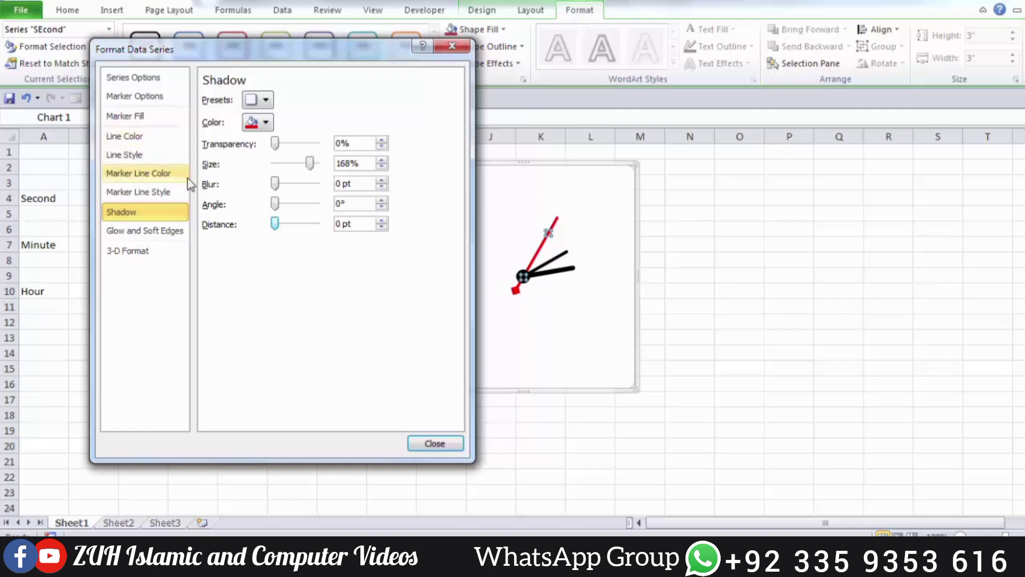
{"action": "left_click", "coordinate": [553, 269]}
{"action": "left_click", "coordinate": [121, 212]}
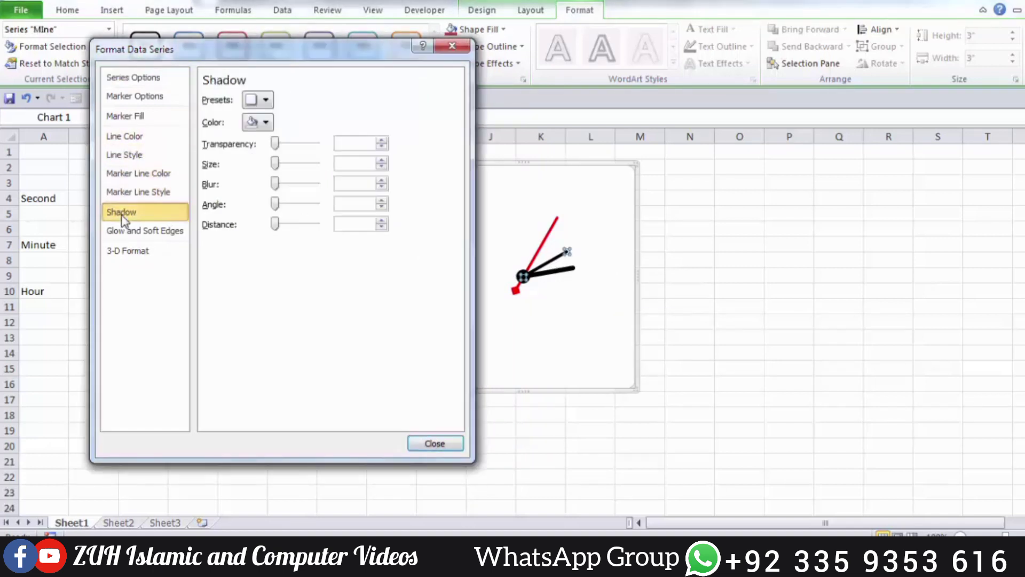
{"action": "left_click_drag", "start_coordinate": [275, 167], "coordinate": [281, 166]}
{"action": "mouse_move", "coordinate": [286, 203]}
{"action": "left_mouse_down"}
{"action": "mouse_move", "coordinate": [261, 206]}
{"action": "mouse_move", "coordinate": [267, 227]}
{"action": "left_mouse_up"}
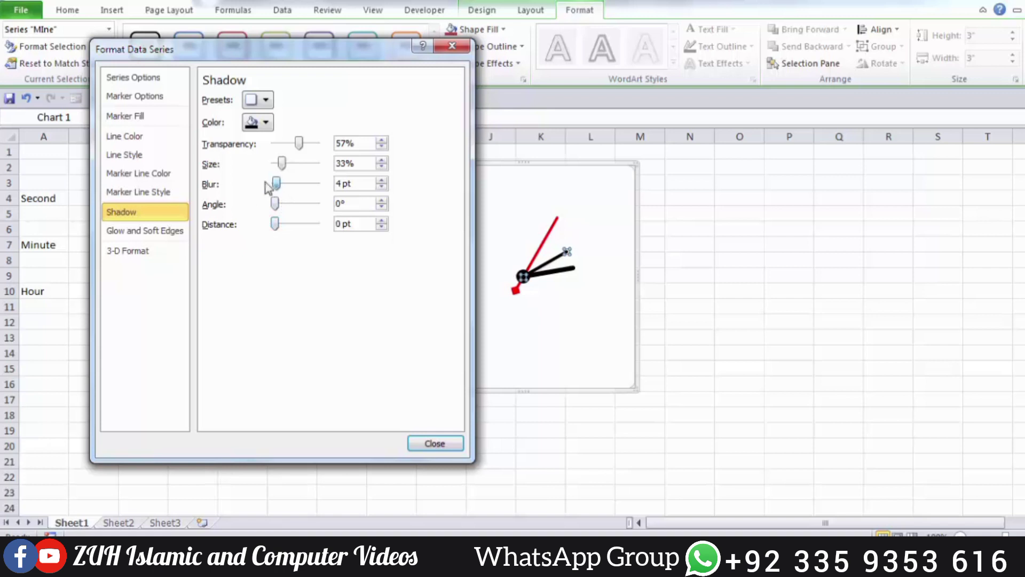
{"action": "left_click_drag", "start_coordinate": [276, 183], "coordinate": [262, 185]}
{"action": "mouse_move", "coordinate": [299, 143]}
{"action": "left_mouse_down"}
{"action": "mouse_move", "coordinate": [251, 145]}
{"action": "mouse_move", "coordinate": [304, 166]}
{"action": "left_mouse_up"}
Give the minute hand line a round begin type and widen its shadow to about 146%.
{"action": "left_click", "coordinate": [142, 191]}
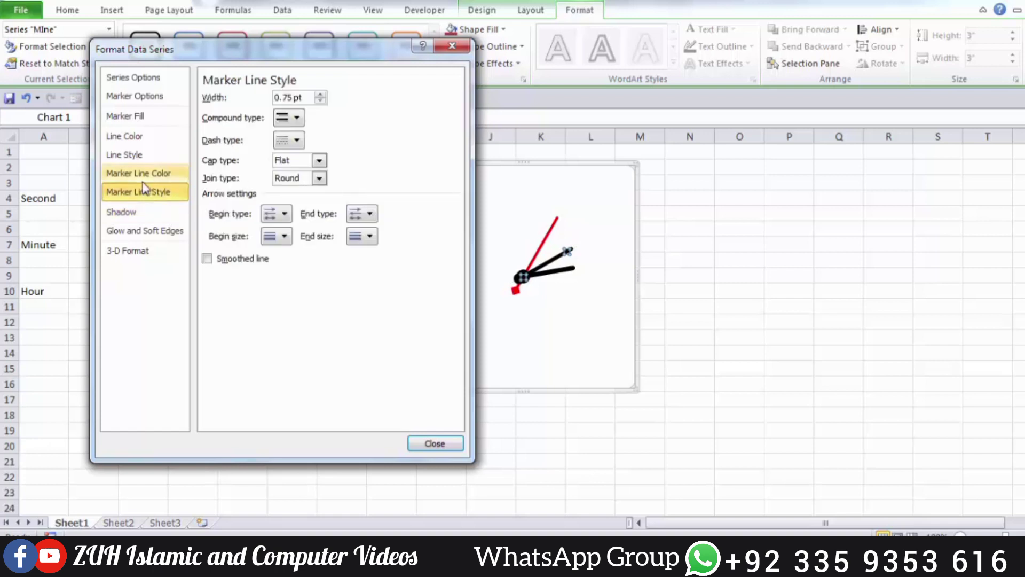
{"action": "left_click", "coordinate": [143, 174]}
{"action": "left_click", "coordinate": [159, 155]}
{"action": "left_click", "coordinate": [282, 235]}
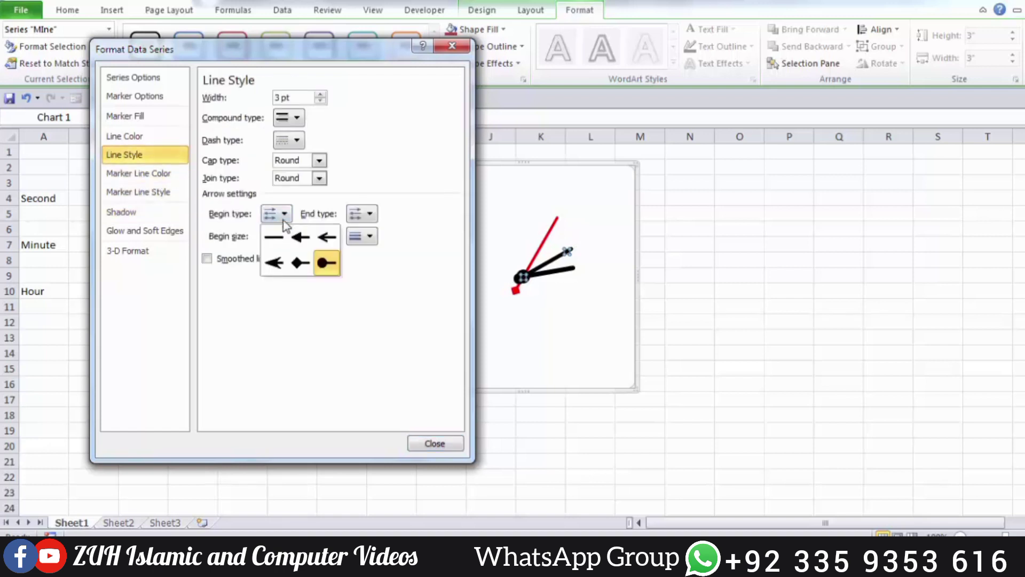
{"action": "left_click", "coordinate": [279, 236]}
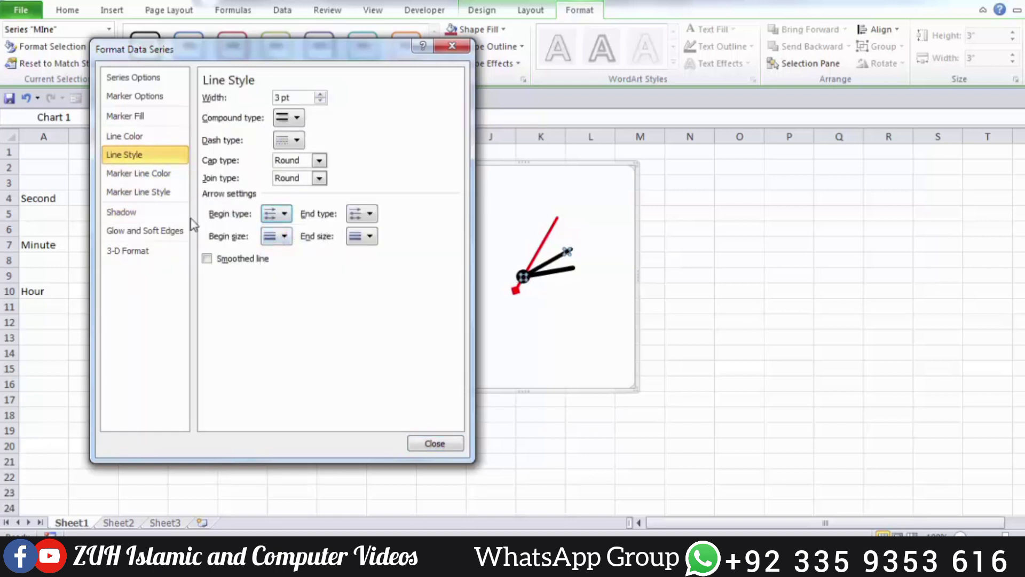
{"action": "left_click", "coordinate": [166, 211]}
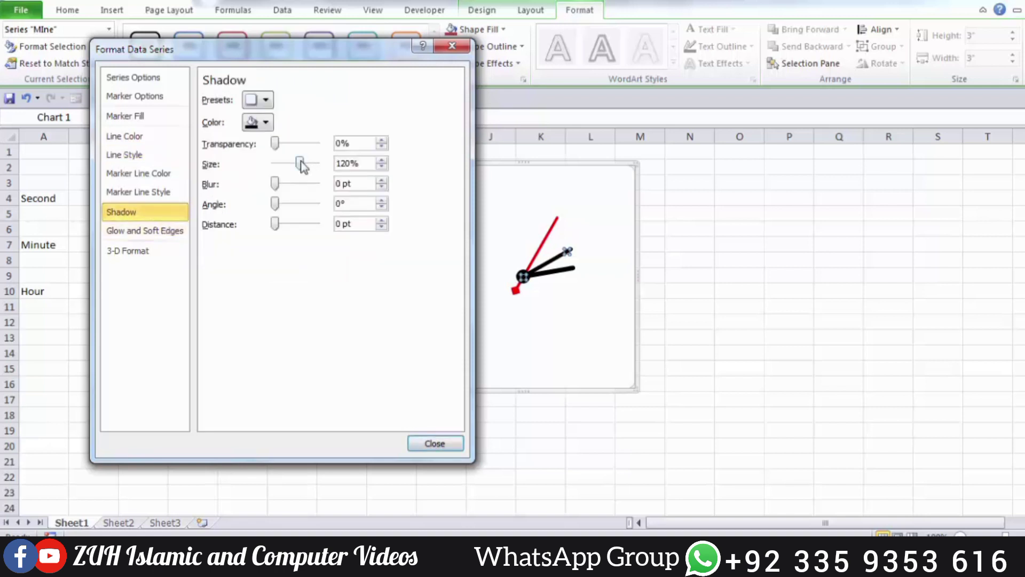
{"action": "left_click_drag", "start_coordinate": [301, 161], "coordinate": [307, 166]}
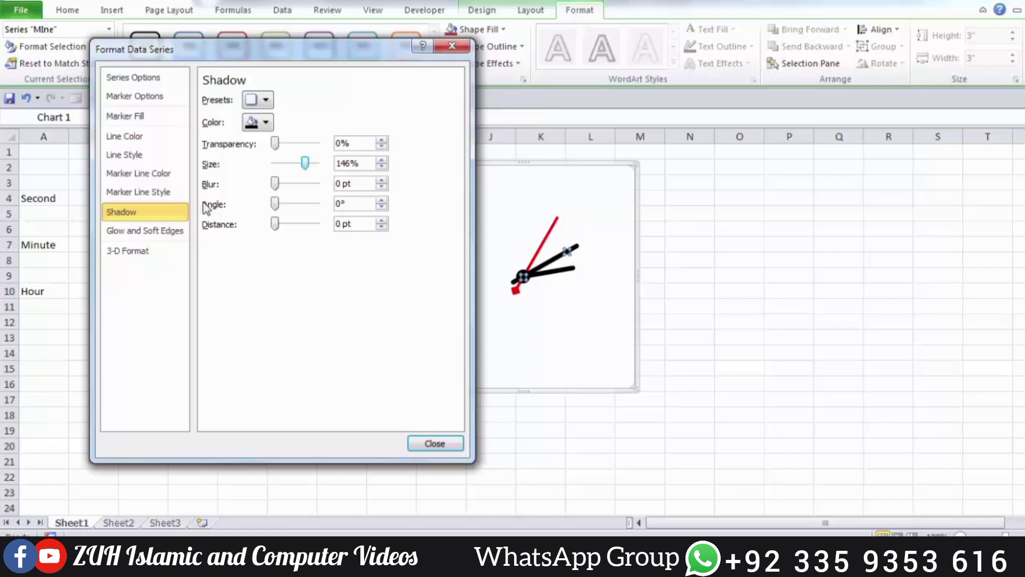
Colour the minute hand line olive and close the Format Data Series dialog.
{"action": "left_click", "coordinate": [133, 155]}
{"action": "left_click", "coordinate": [133, 136]}
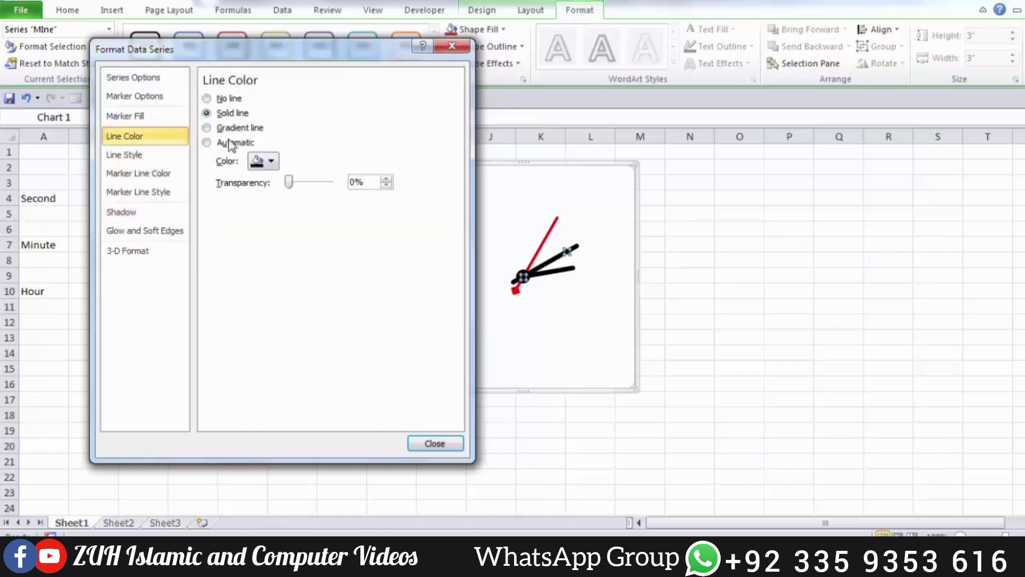
{"action": "left_click", "coordinate": [271, 160]}
{"action": "left_click", "coordinate": [281, 234]}
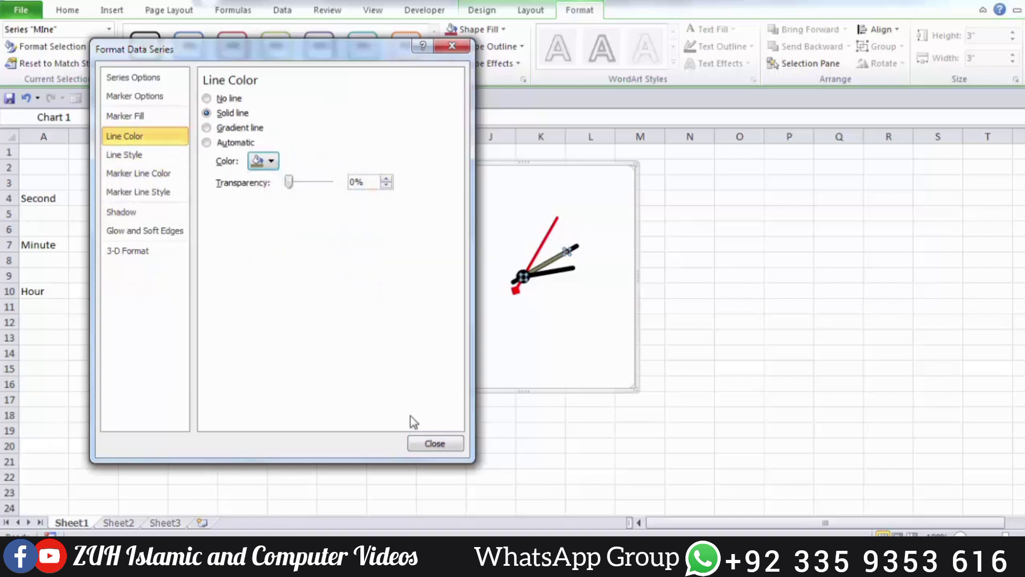
{"action": "left_click", "coordinate": [434, 443]}
{"action": "left_click", "coordinate": [740, 337]}
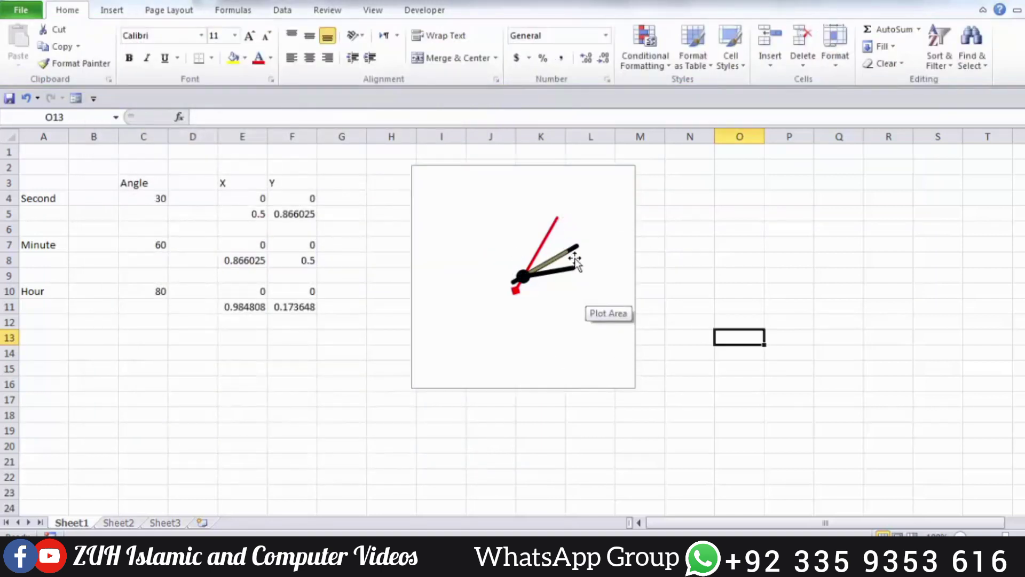
Set the minute hand series' shadow colour to olive to match the line.
{"action": "left_click", "coordinate": [566, 255]}
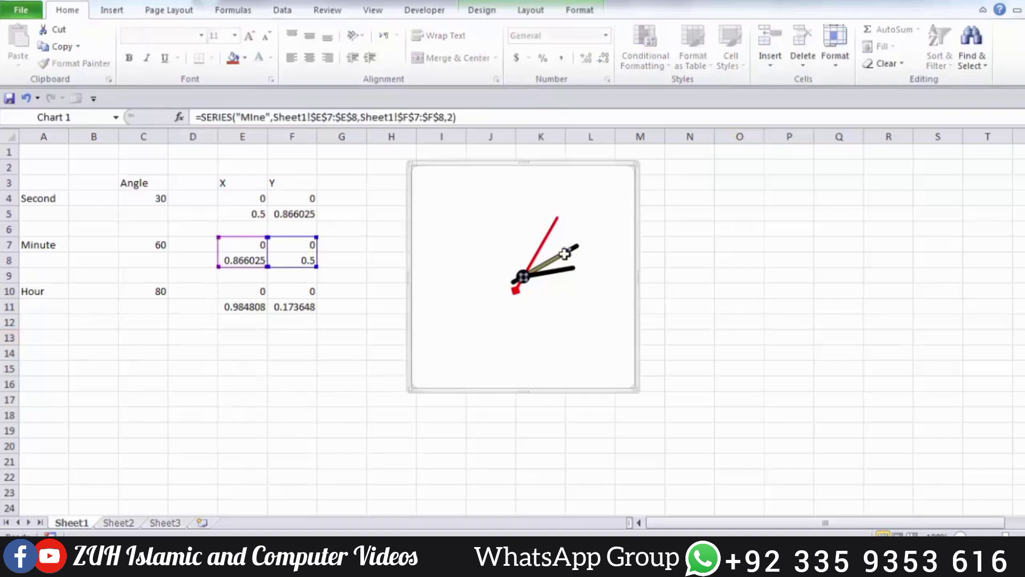
{"action": "right_click", "coordinate": [567, 258]}
{"action": "left_click", "coordinate": [613, 390]}
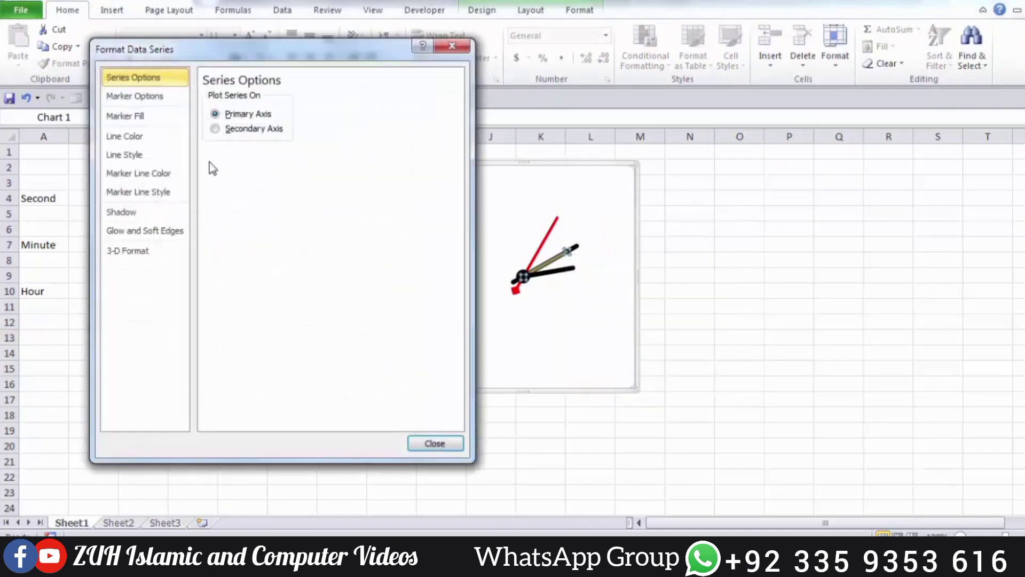
{"action": "left_click", "coordinate": [128, 137]}
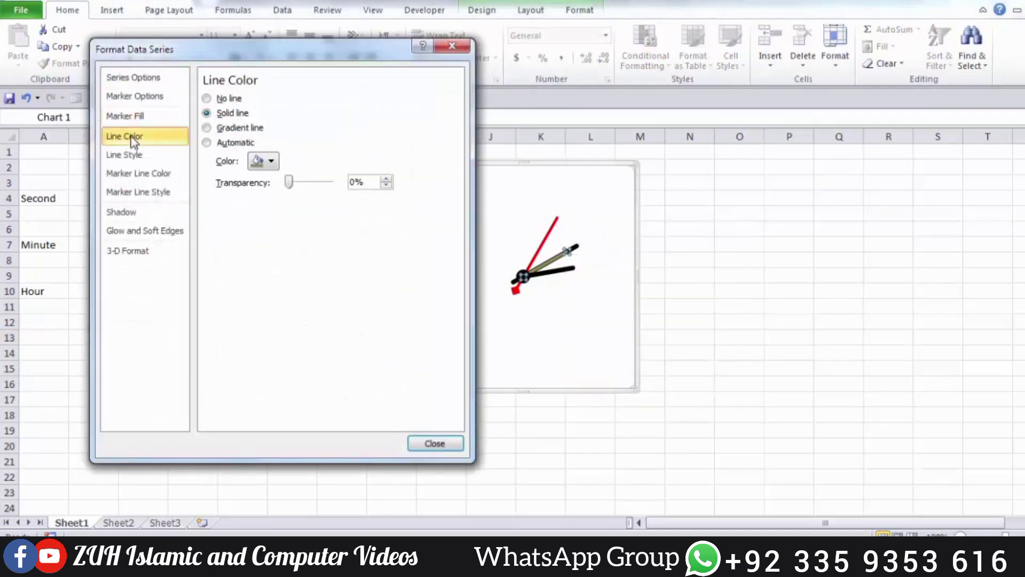
{"action": "left_click", "coordinate": [272, 162]}
{"action": "left_click", "coordinate": [119, 211]}
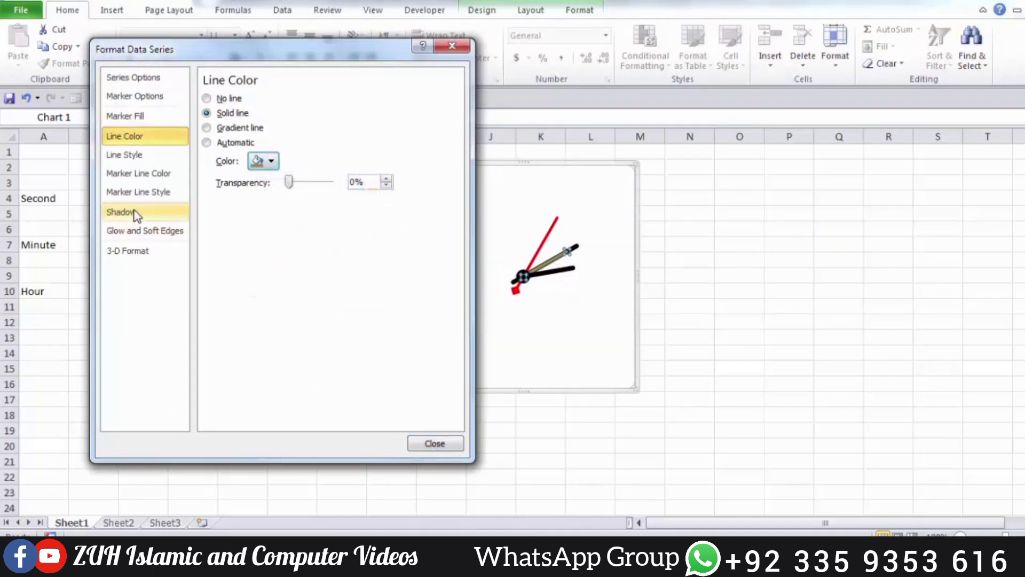
{"action": "left_click", "coordinate": [121, 211]}
{"action": "left_click", "coordinate": [266, 124]}
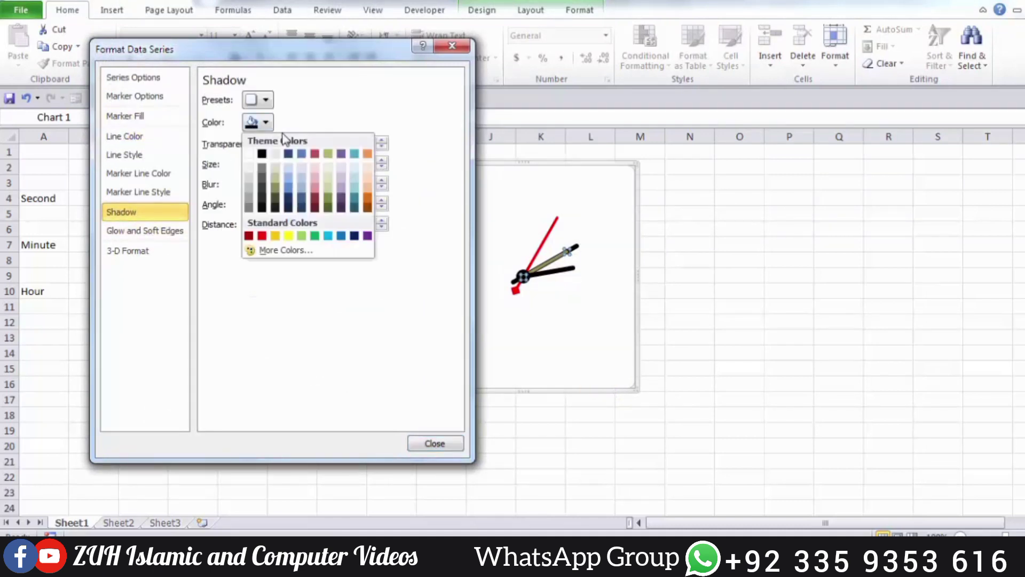
{"action": "left_click", "coordinate": [271, 188]}
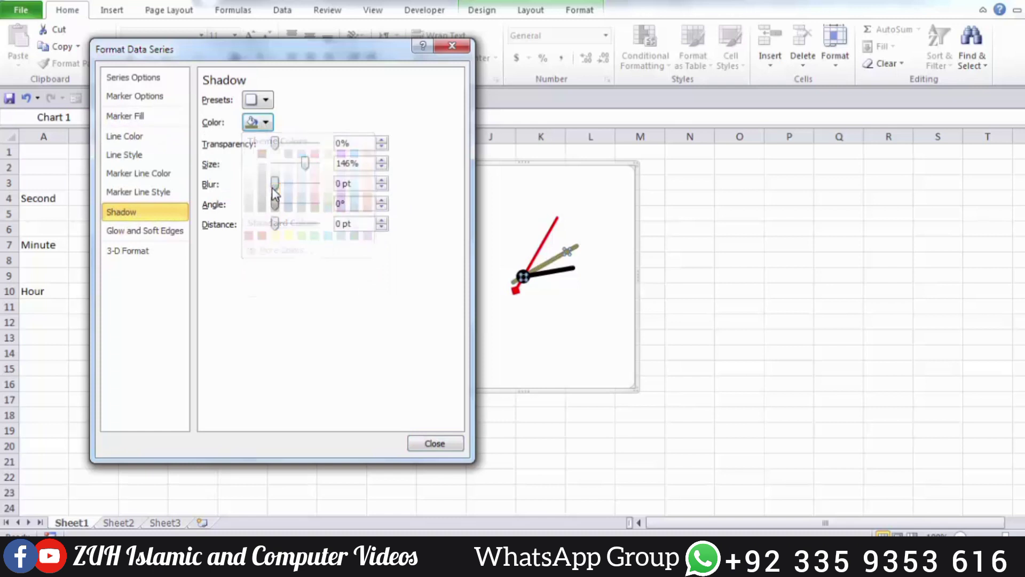
{"action": "left_click", "coordinate": [432, 443]}
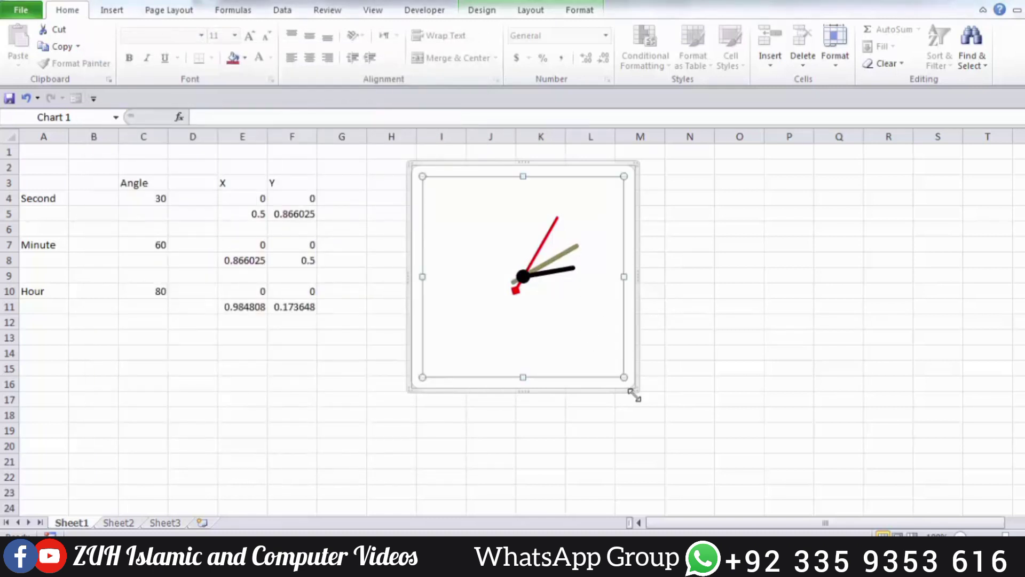
Move the clock chart right so it sits over columns K to O.
{"action": "left_click", "coordinate": [711, 376]}
{"action": "left_click", "coordinate": [628, 283]}
{"action": "left_click_drag", "start_coordinate": [635, 291], "coordinate": [736, 290]}
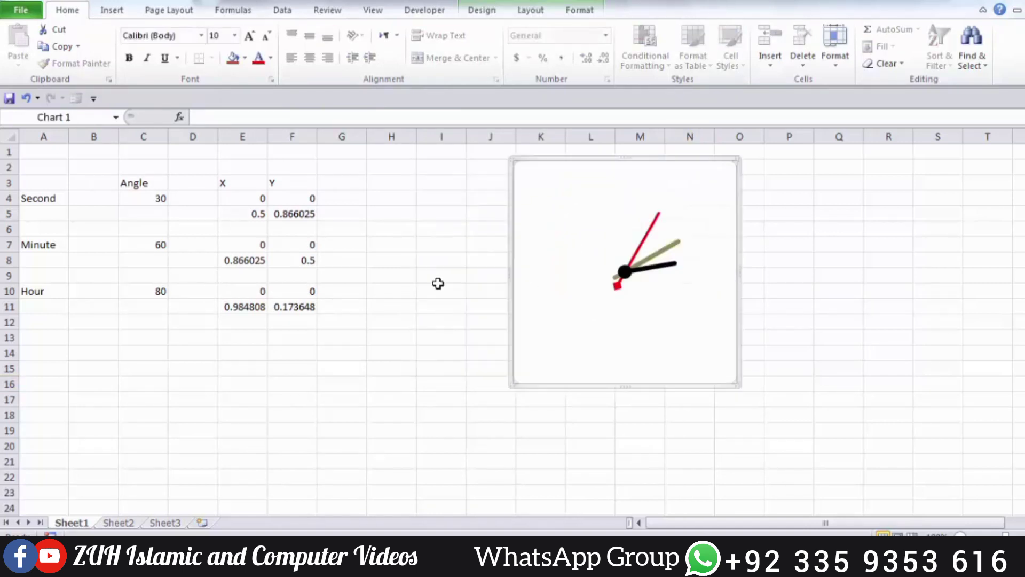
{"action": "left_click", "coordinate": [385, 277]}
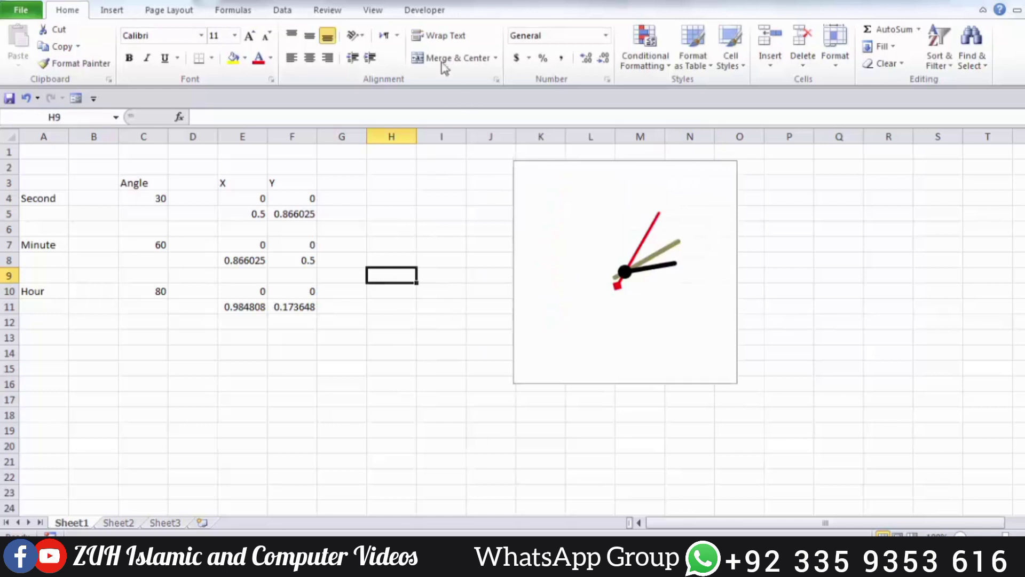
In a new VBA module, declare the Sub AnalageClock procedure.
{"action": "left_click", "coordinate": [425, 10]}
{"action": "left_click", "coordinate": [18, 48]}
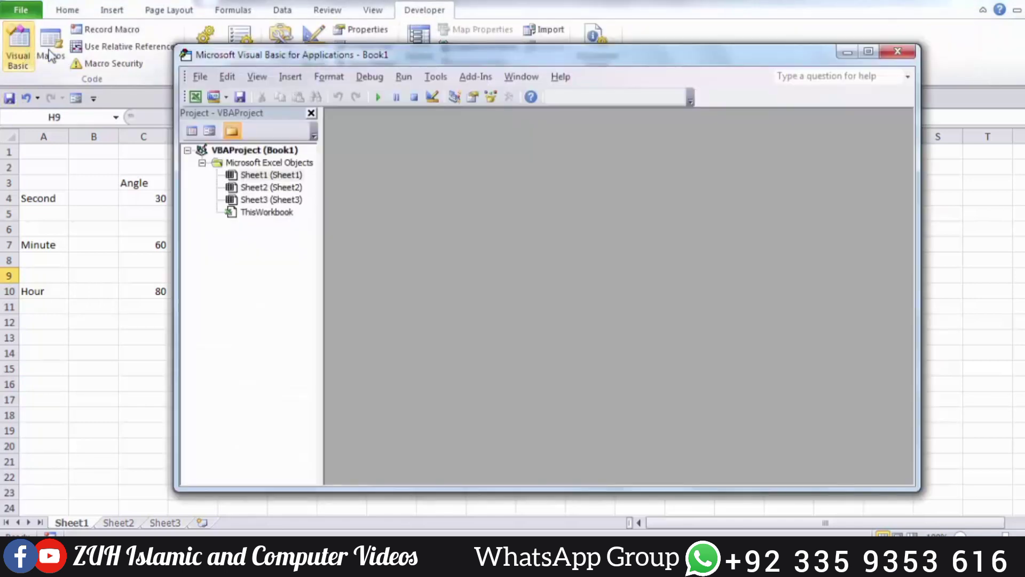
{"action": "left_click", "coordinate": [290, 78]}
{"action": "left_click", "coordinate": [316, 128]}
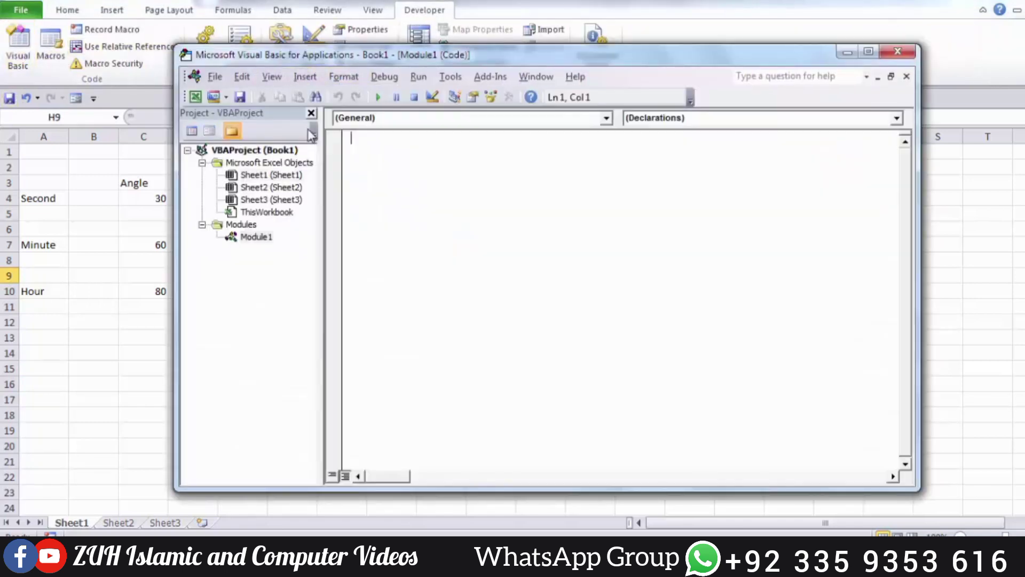
{"action": "type", "text": "subAn"}
{"action": "type", "text": "alagoeCl"}
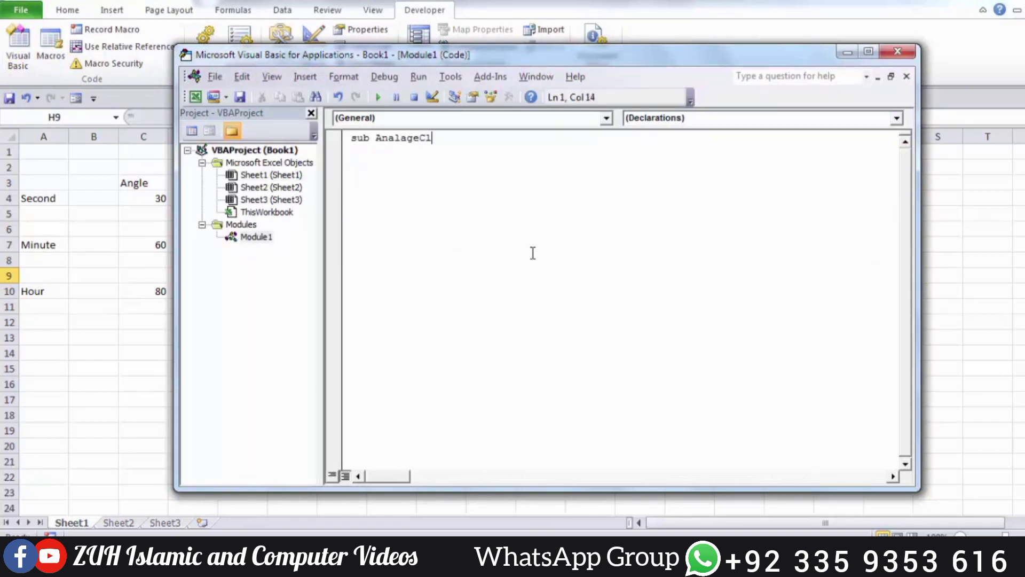
{"action": "type", "text": "ock"}
{"action": "key", "text": "Return"}
{"action": "key", "text": "Return"}
{"action": "key", "text": "Return"}
{"action": "key", "text": "Return"}
{"action": "key", "text": "Return"}
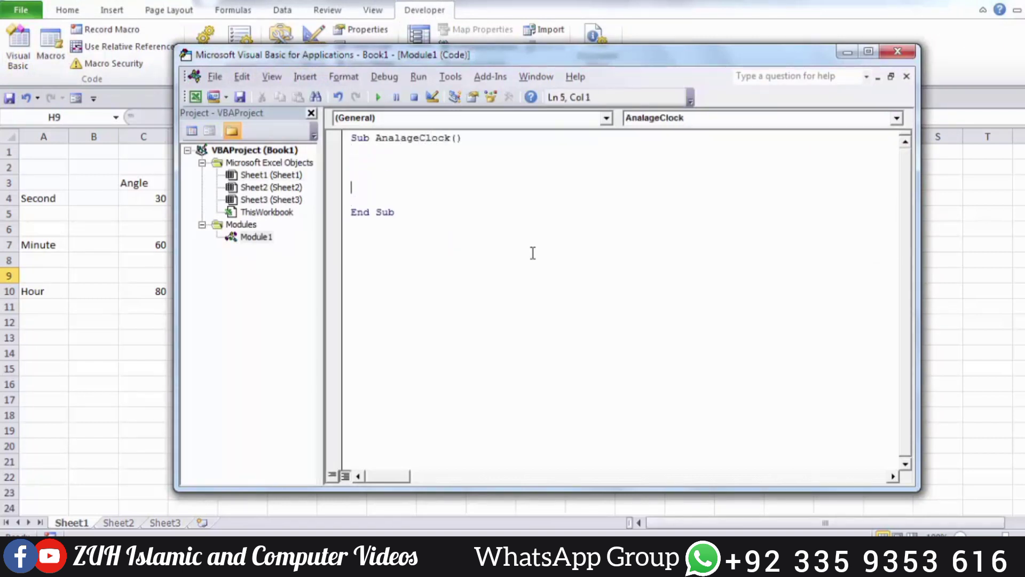
{"action": "key", "text": "Return"}
Add Start = Timer and a Do While Timer < Start loop line for a one-second wait.
{"action": "type", "text": "art = "}
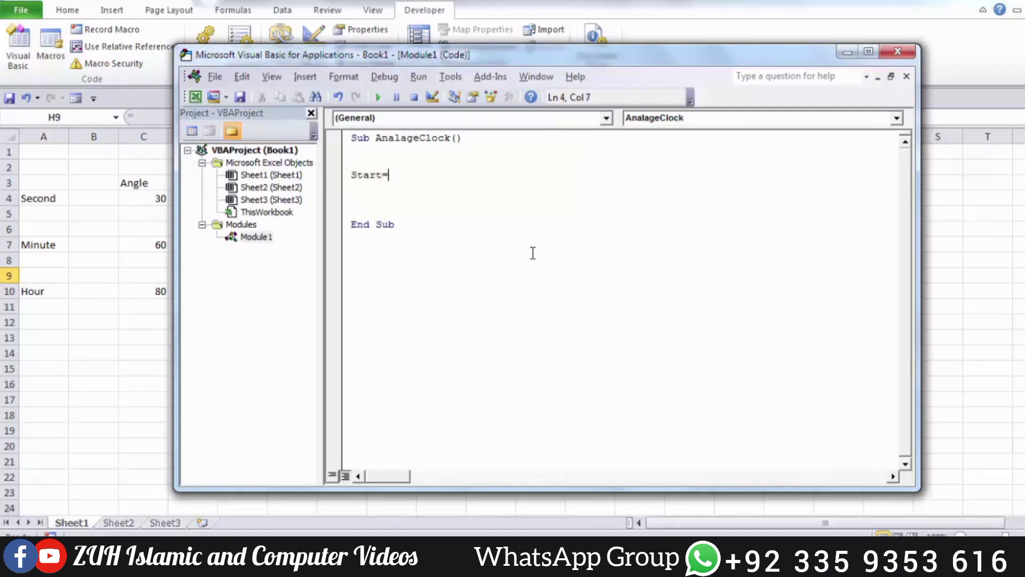
{"action": "type", "text": "Timer"}
{"action": "key", "text": "Return"}
{"action": "key", "text": "Return"}
{"action": "key", "text": "Return"}
{"action": "type", "text": "Do w"}
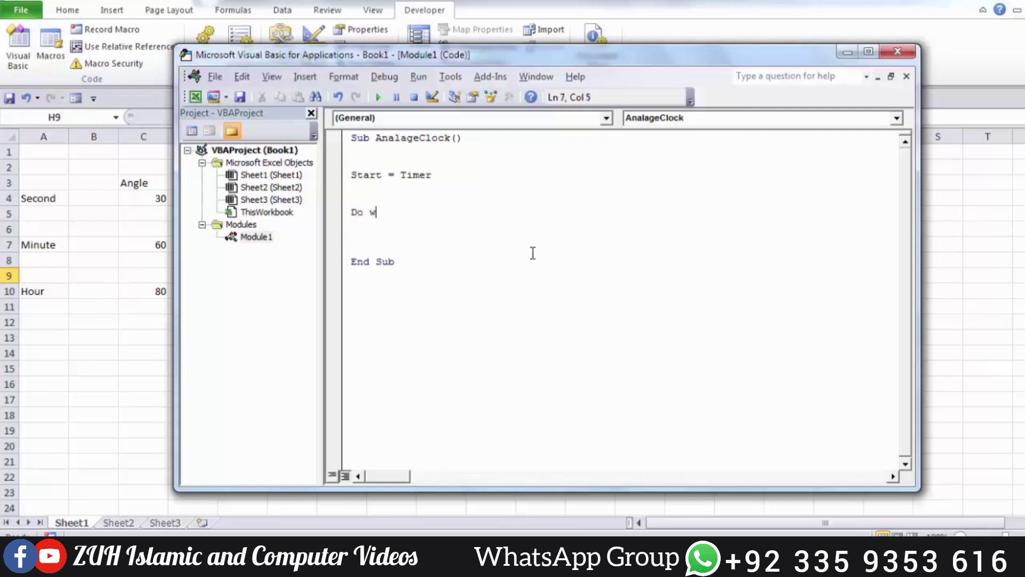
{"action": "type", "text": "hile "}
{"action": "type", "text": "ar"}
{"action": "key", "text": "BackSpace"}
{"action": "key", "text": "BackSpace"}
{"action": "key", "text": "BackSpace"}
{"action": "key", "text": "BackSpace"}
{"action": "type", "text": "Timer<St"}
{"action": "type", "text": "art"}
{"action": "key", "text": "Return"}
{"action": "key", "text": "Return"}
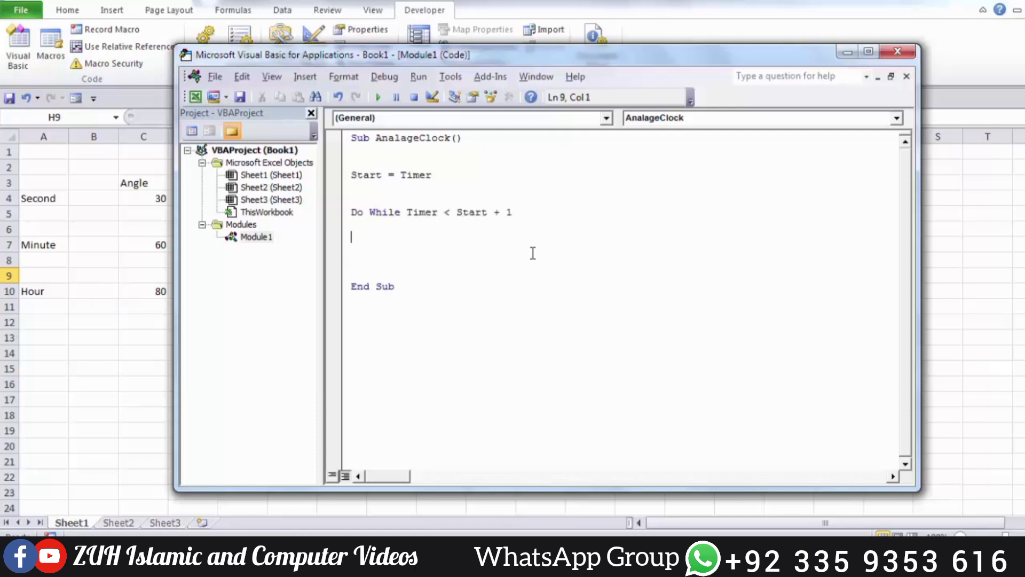
Put an indented DoEvents inside the loop and close it with Loop.
{"action": "key", "text": "BackSpace"}
{"action": "key", "text": "Tab"}
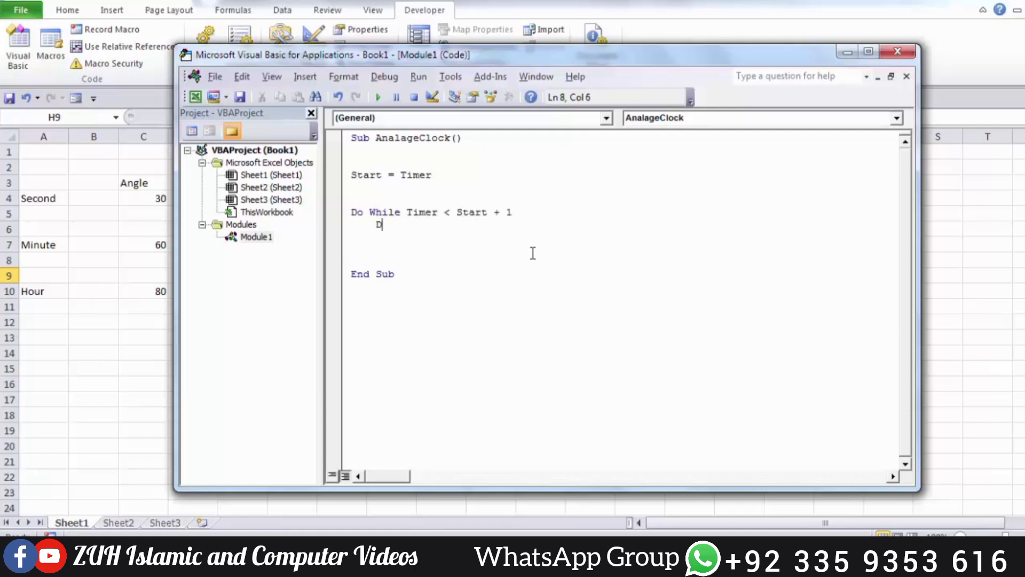
{"action": "type", "text": "oEvents"}
{"action": "key", "text": "Return"}
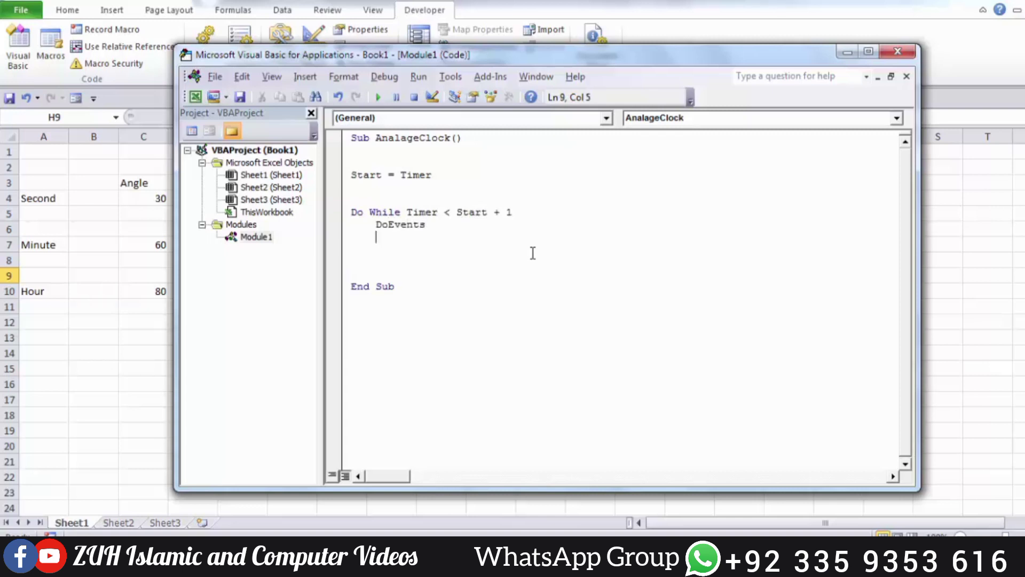
{"action": "key", "text": "Return"}
{"action": "key", "text": "BackSpace"}
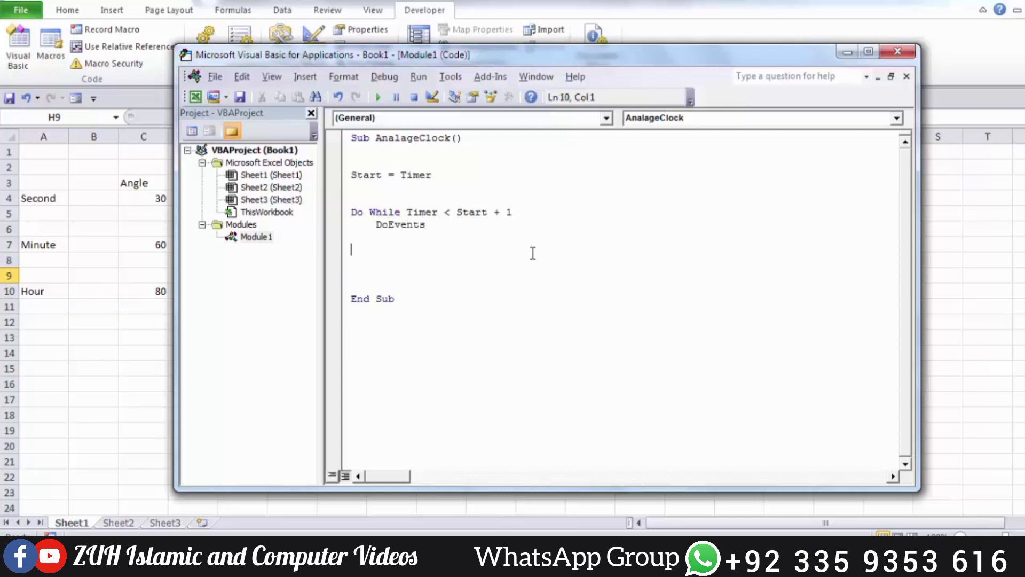
{"action": "type", "text": "Loop"}
{"action": "key", "text": "Return"}
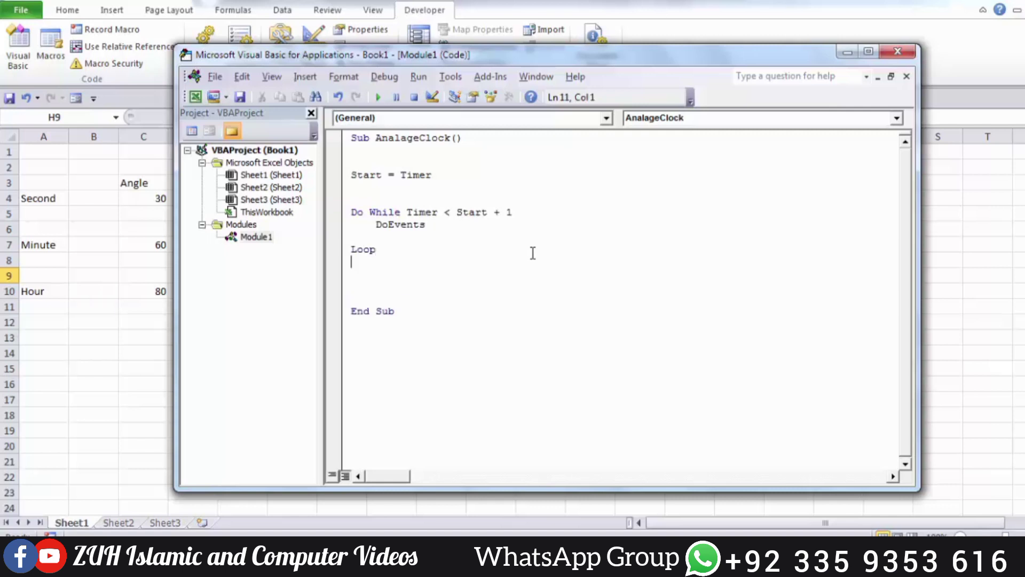
{"action": "key", "text": "Return"}
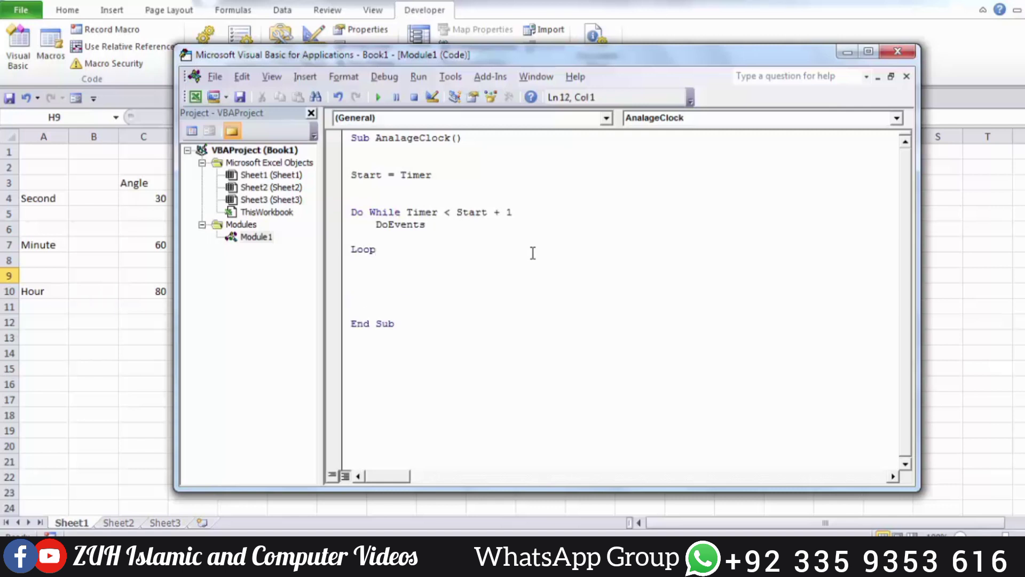
{"action": "type", "text": "["}
Use the Name Box to name cells C4, C7 and C10 Sec, Minn and Hr.
{"action": "left_click", "coordinate": [92, 202]}
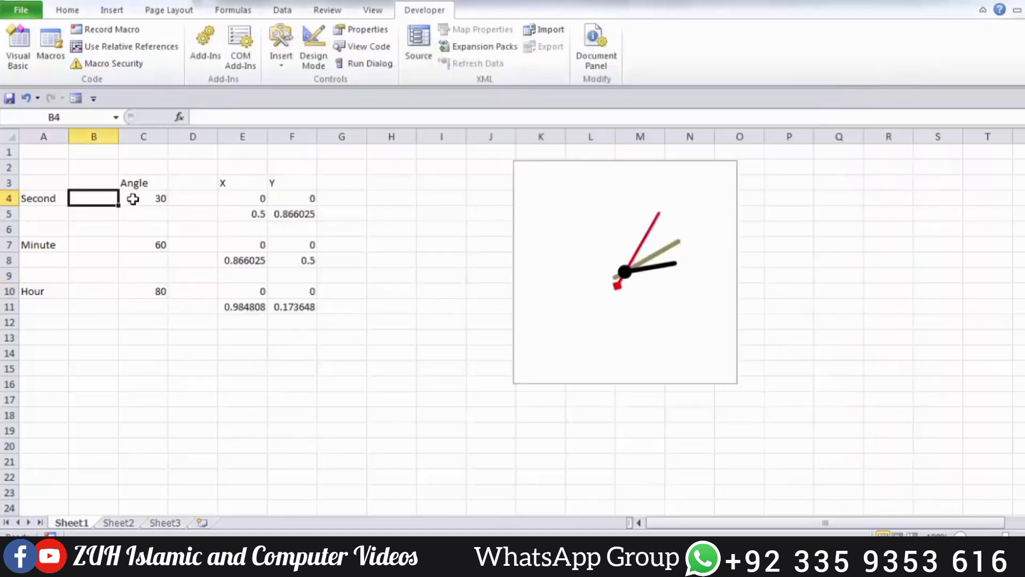
{"action": "left_click", "coordinate": [143, 199]}
{"action": "left_click", "coordinate": [82, 121]}
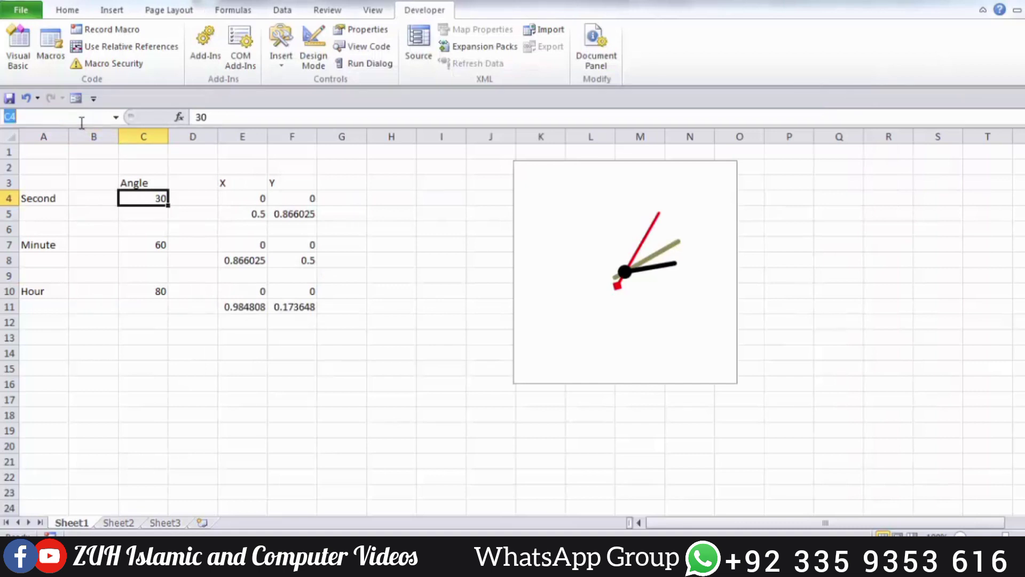
{"action": "type", "text": "Sec"}
{"action": "left_click", "coordinate": [143, 244]}
{"action": "left_click", "coordinate": [66, 115]}
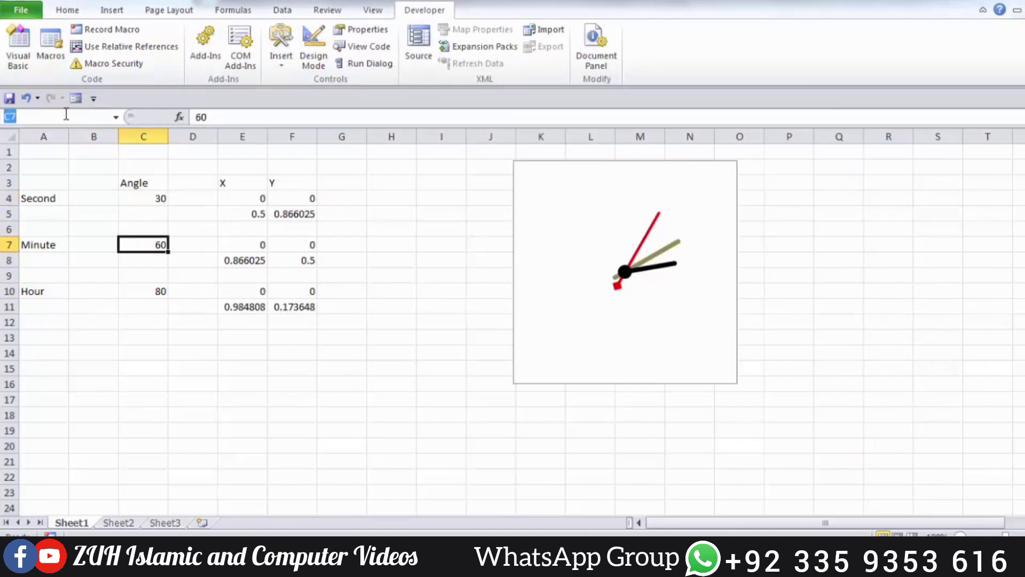
{"action": "type", "text": "Minn"}
{"action": "left_click", "coordinate": [151, 293]}
{"action": "left_click", "coordinate": [92, 121]}
{"action": "type", "text": "H"}
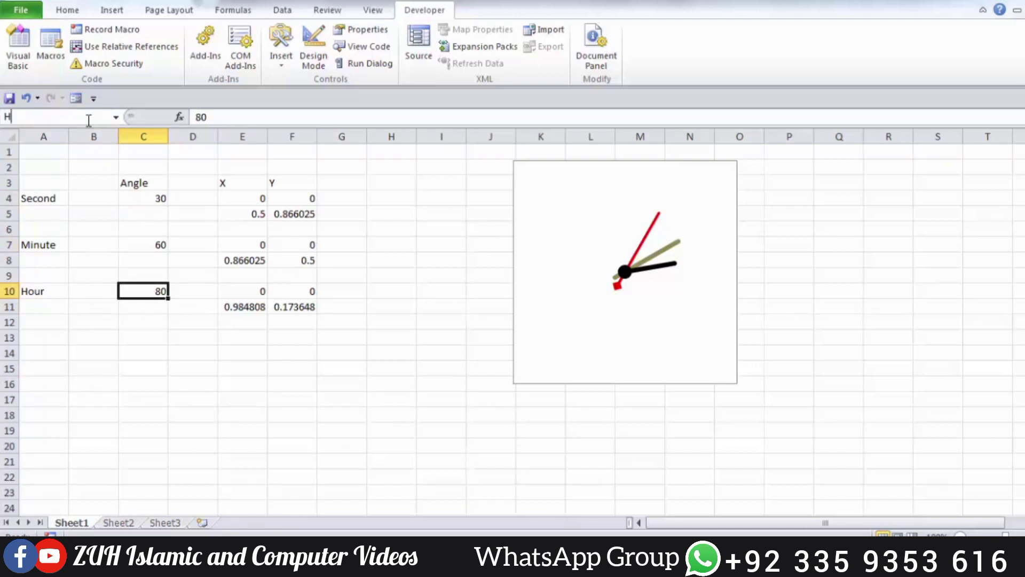
{"action": "type", "text": "r"}
{"action": "left_click", "coordinate": [193, 214]}
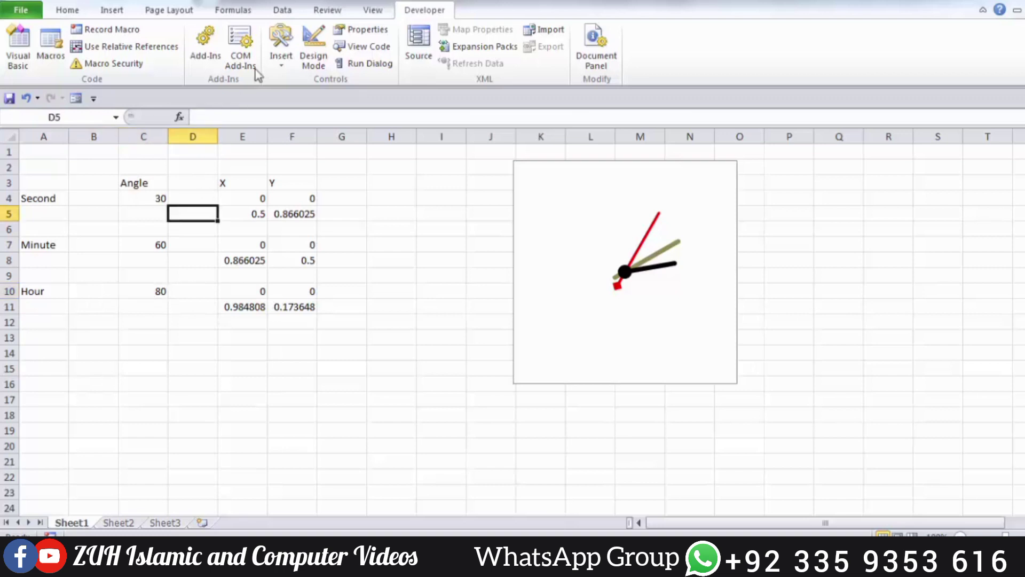
{"action": "left_click", "coordinate": [18, 47]}
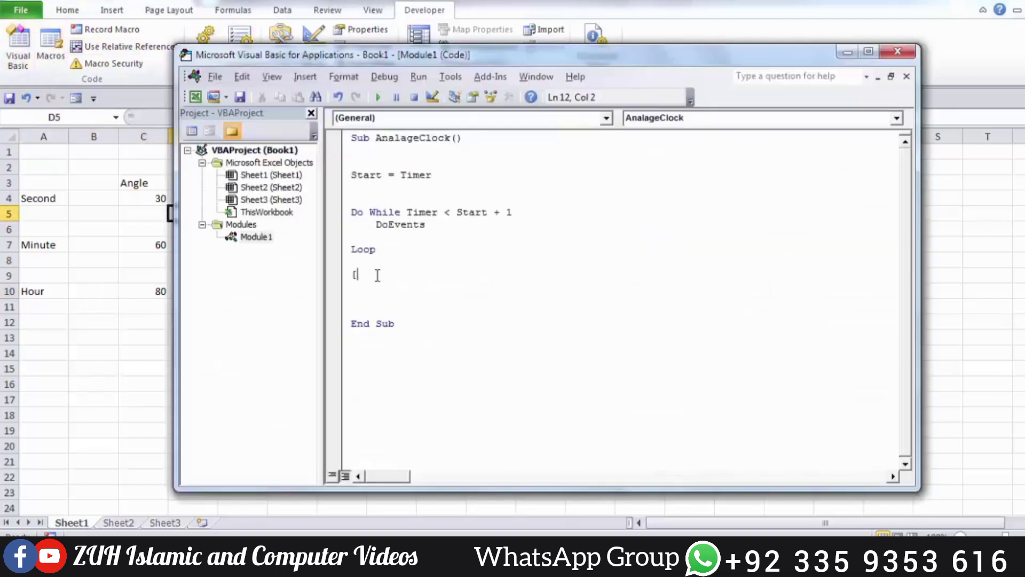
Add [sec]=[sec]+6 and the line If [sec]>=360 Then below Loop.
{"action": "type", "text": "sec]=["}
{"action": "type", "text": "sec]+"}
{"action": "type", "text": "6"}
{"action": "key", "text": "Return"}
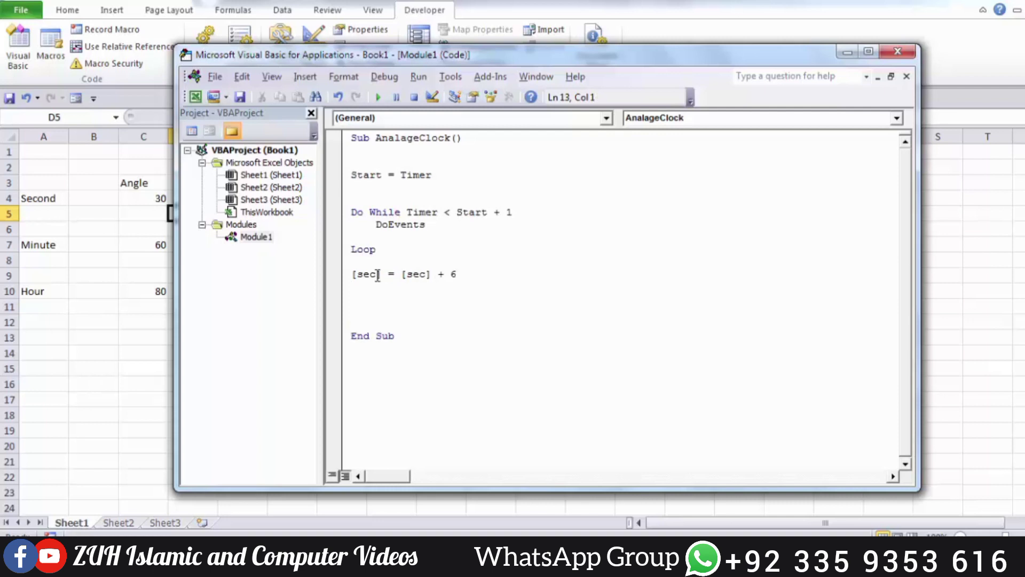
{"action": "type", "text": "if"}
{"action": "key", "text": "BackSpace"}
{"action": "type", "text": "[sec]"}
{"action": "type", "text": ">=3"}
{"action": "type", "text": "60 "}
{"action": "type", "text": "then"}
{"action": "key", "text": "Return"}
{"action": "key", "text": "Return"}
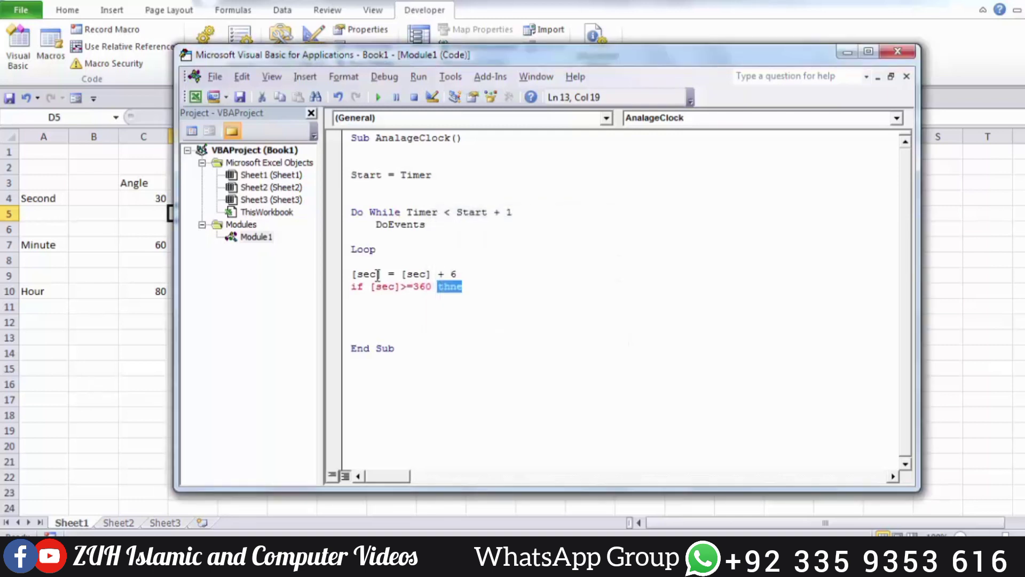
{"action": "type", "text": "then"}
{"action": "key", "text": "Return"}
{"action": "key", "text": "Tab"}
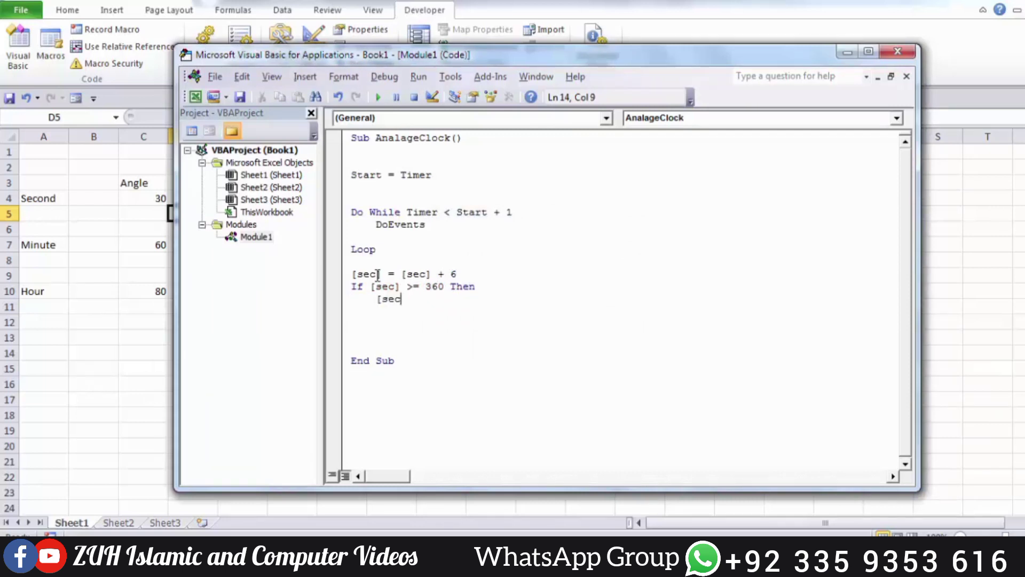
Inside the If, reset [sec] to 0, add 6 to [minn], close with End If.
{"action": "type", "text": "]=0"}
{"action": "key", "text": "Return"}
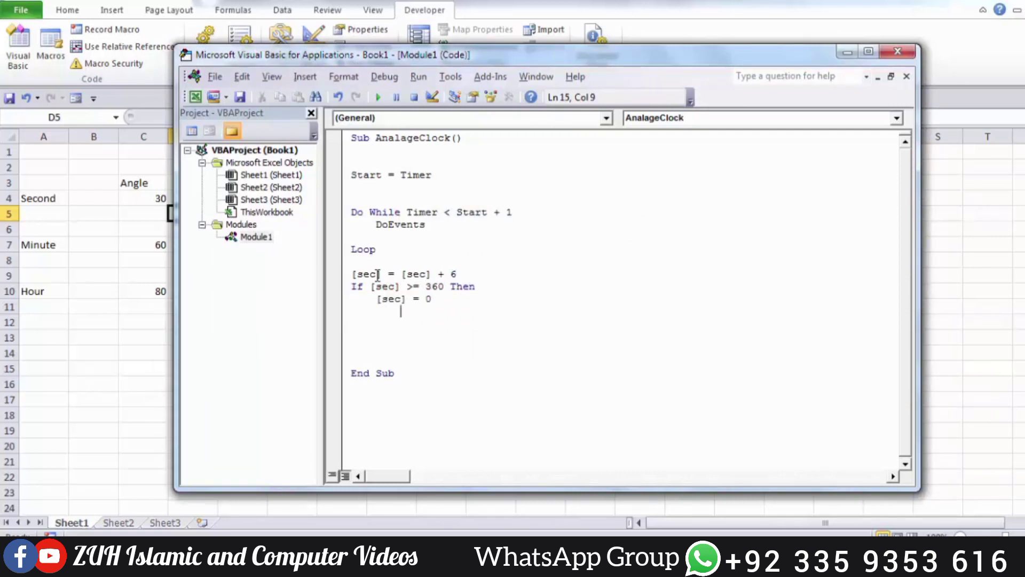
{"action": "type", "text": "[minn]=[min"}
{"action": "type", "text": "n]+6"}
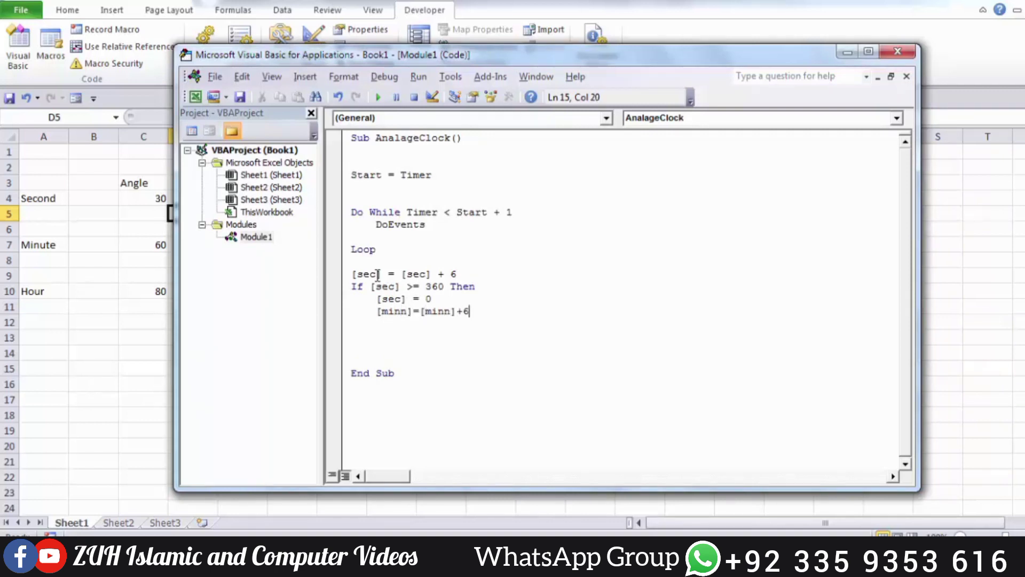
{"action": "key", "text": "Return"}
{"action": "type", "text": "end if"}
{"action": "key", "text": "Return"}
{"action": "key", "text": "Return"}
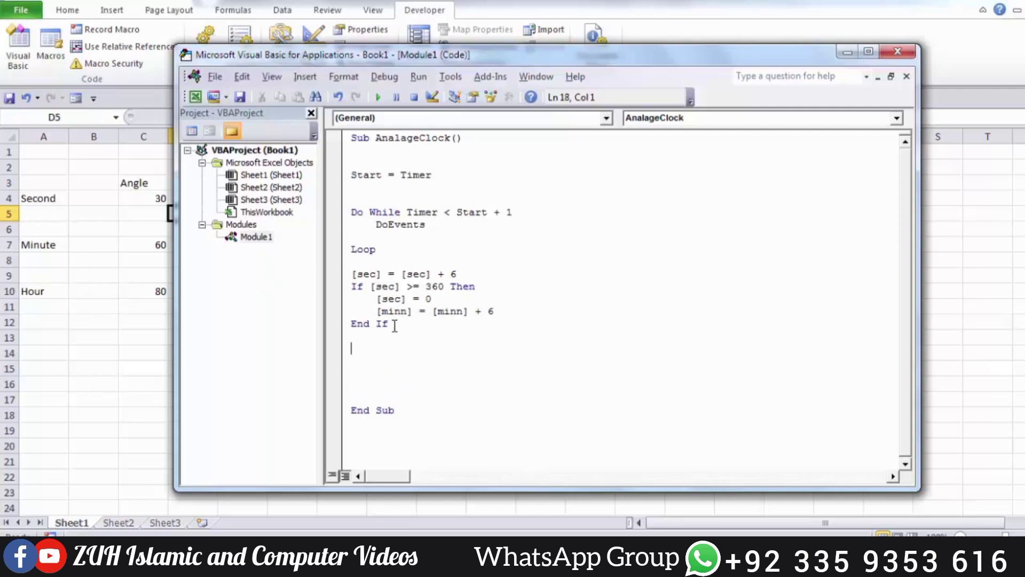
{"action": "left_click_drag", "start_coordinate": [394, 324], "coordinate": [351, 286]}
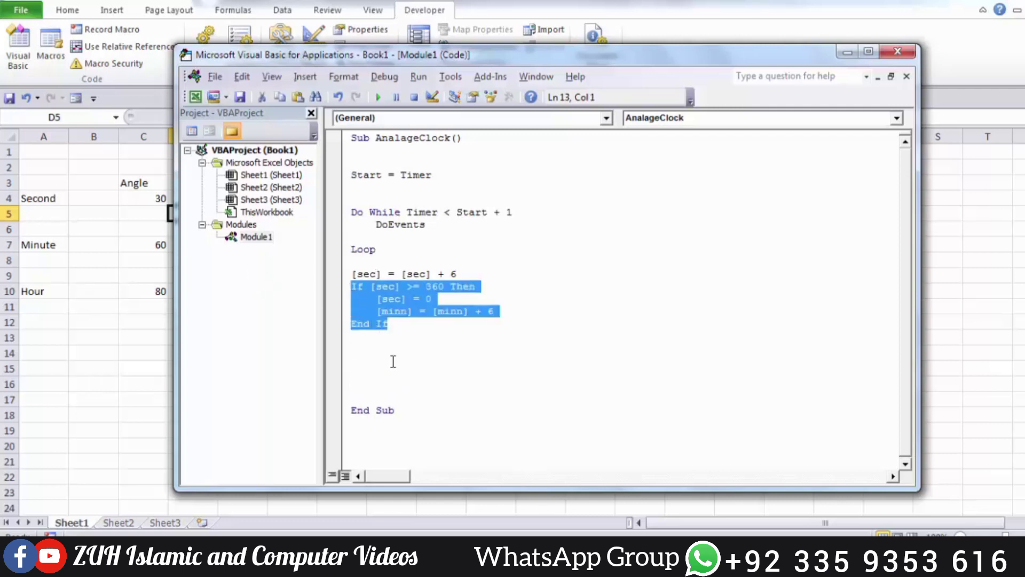
Paste two copies of the If…End If block below the first one.
{"action": "left_click", "coordinate": [369, 348]}
{"action": "type", "text": "If [sec] >= 360 Then     [sec] = 0     [minn] = [minn] + 6 End If"}
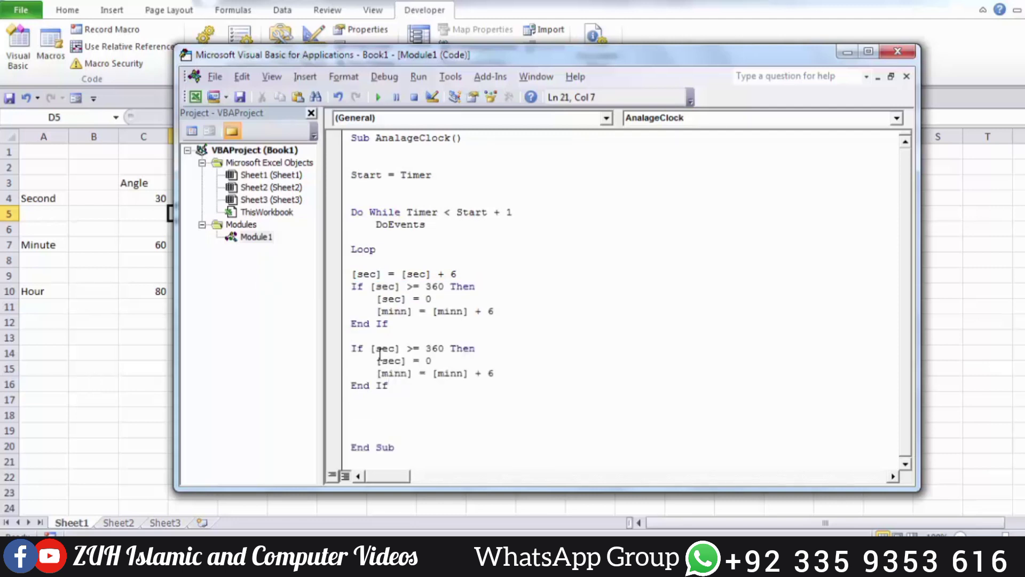
{"action": "key", "text": "Return"}
{"action": "key", "text": "Return"}
{"action": "type", "text": "If [sec] >= 360 Then     [sec] = 0     [minn] = [minn] + 6 End If"}
Edit the second block to test and reset [minn] and add 6 to [hr].
{"action": "left_click_drag", "start_coordinate": [396, 348], "coordinate": [376, 348]}
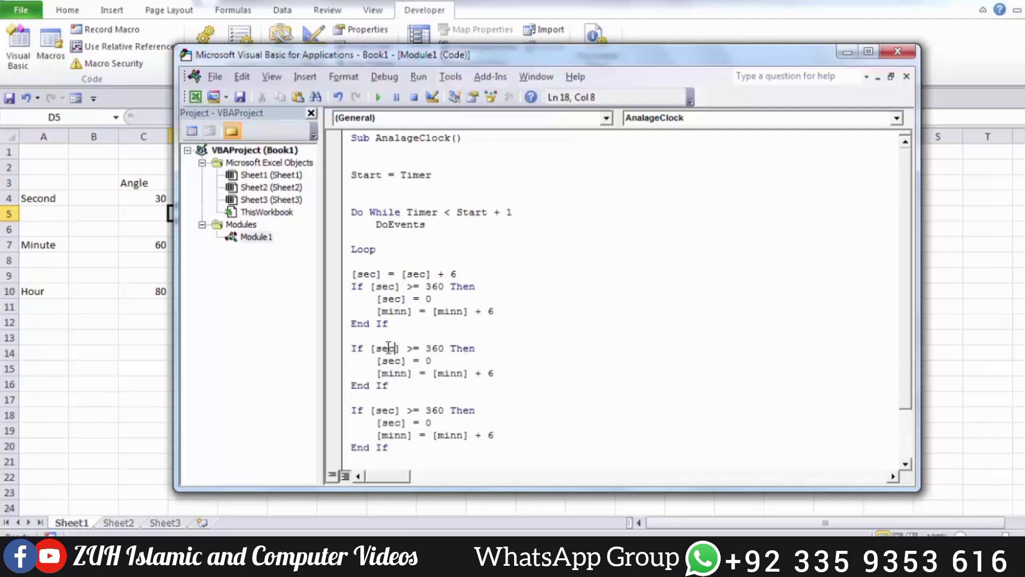
{"action": "type", "text": "minn"}
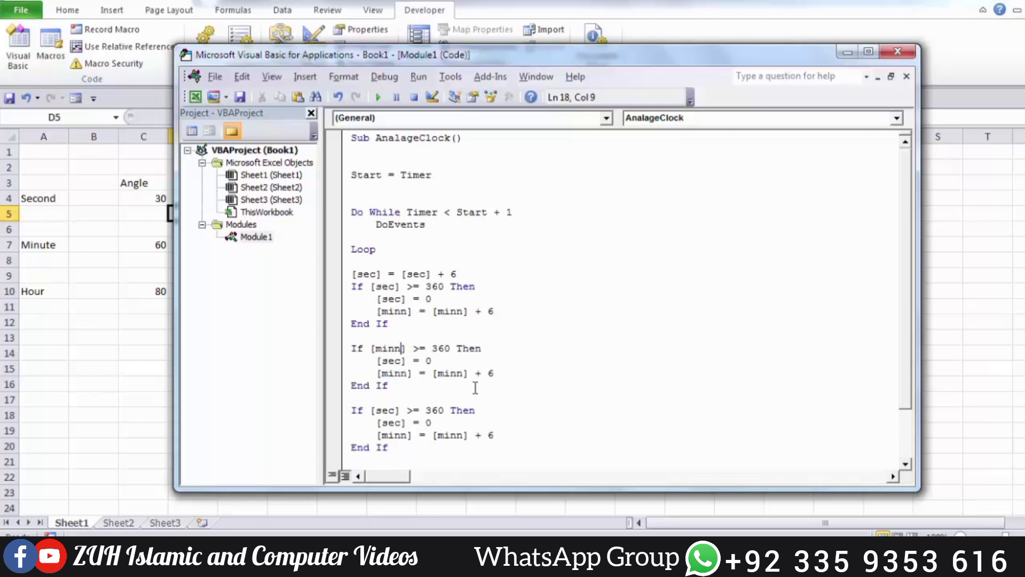
{"action": "left_click_drag", "start_coordinate": [404, 361], "coordinate": [383, 361]}
{"action": "type", "text": "minn"}
{"action": "left_click_drag", "start_coordinate": [409, 373], "coordinate": [379, 372]}
{"action": "type", "text": "hr"}
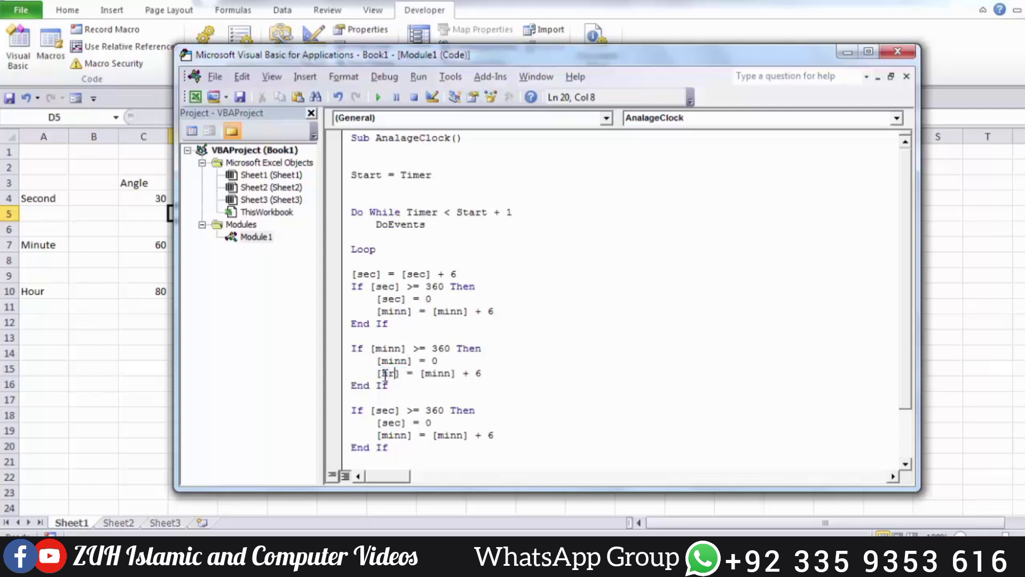
{"action": "left_click_drag", "start_coordinate": [451, 372], "coordinate": [427, 373]}
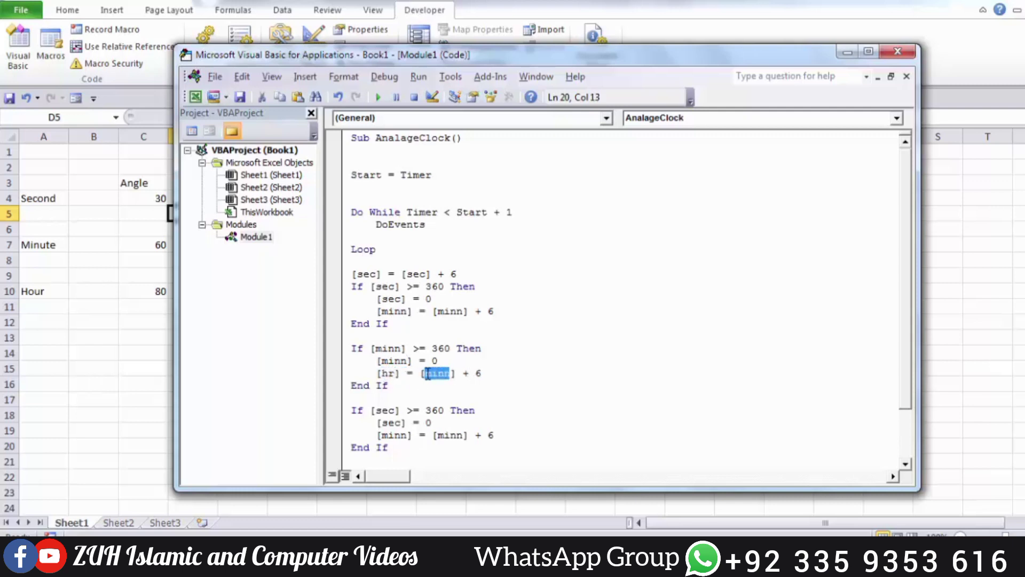
{"action": "type", "text": "hr"}
Edit the third block to reset [hr] at 360, removing its increment line, and close the editor.
{"action": "left_click", "coordinate": [462, 396]}
{"action": "scroll", "coordinate": [463, 395], "scroll_direction": "down", "scroll_amount": 2}
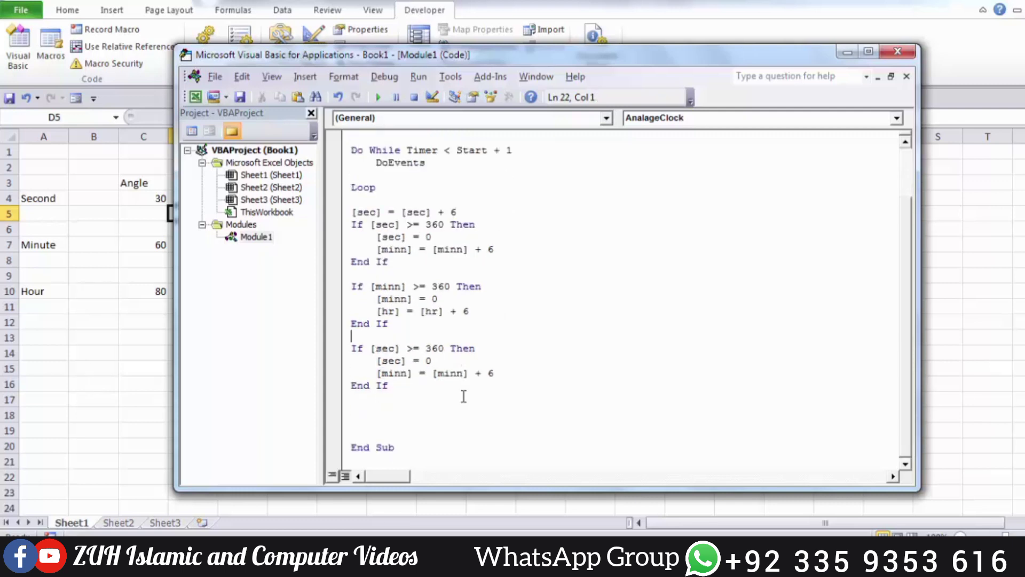
{"action": "left_click_drag", "start_coordinate": [398, 348], "coordinate": [376, 348]}
{"action": "type", "text": "hr"}
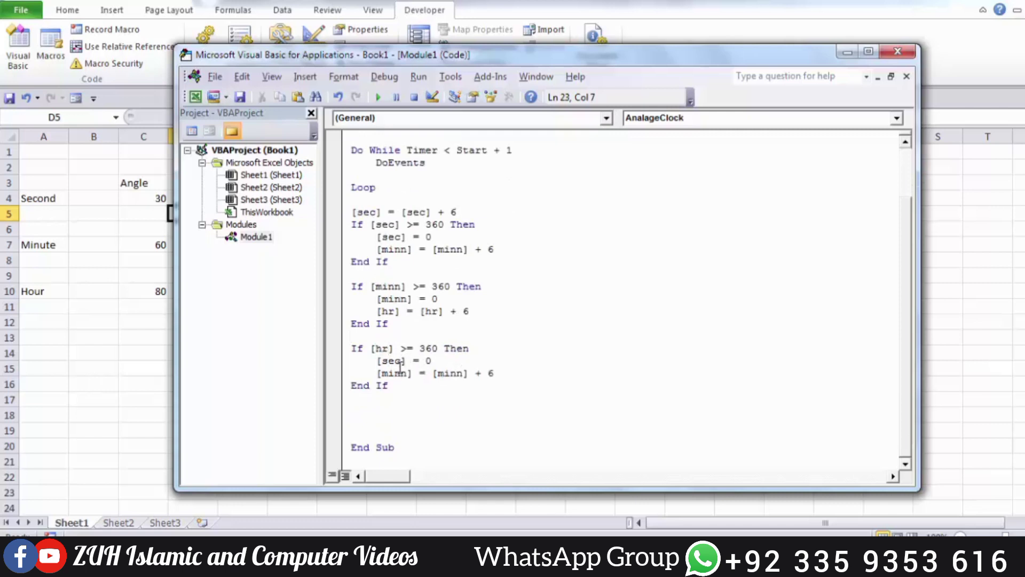
{"action": "mouse_move", "coordinate": [403, 360]}
{"action": "left_mouse_down"}
{"action": "mouse_move", "coordinate": [383, 361]}
{"action": "mouse_move", "coordinate": [517, 372]}
{"action": "left_mouse_up"}
{"action": "type", "text": "hr"}
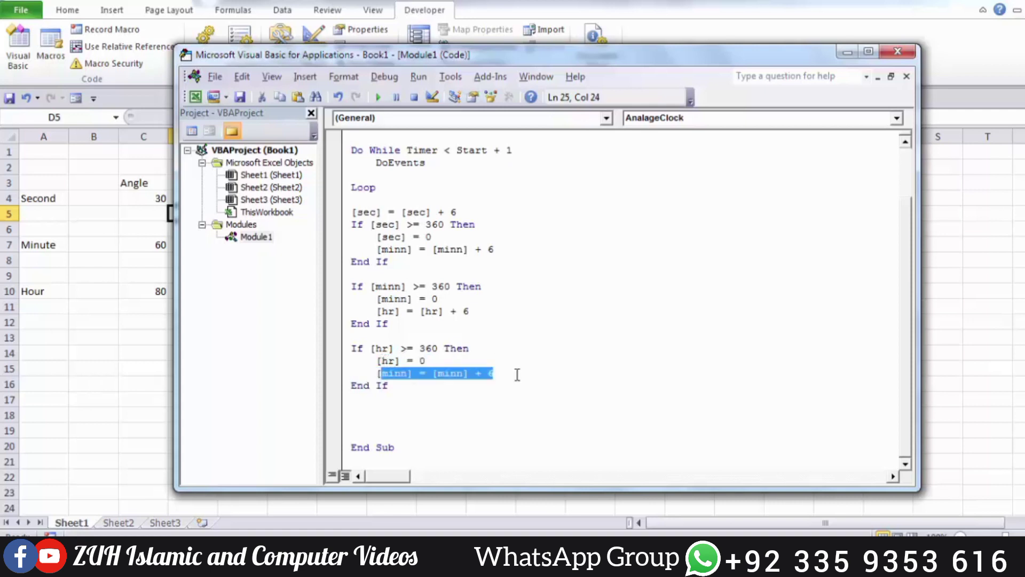
{"action": "key", "text": "Delete"}
{"action": "key", "text": "BackSpace"}
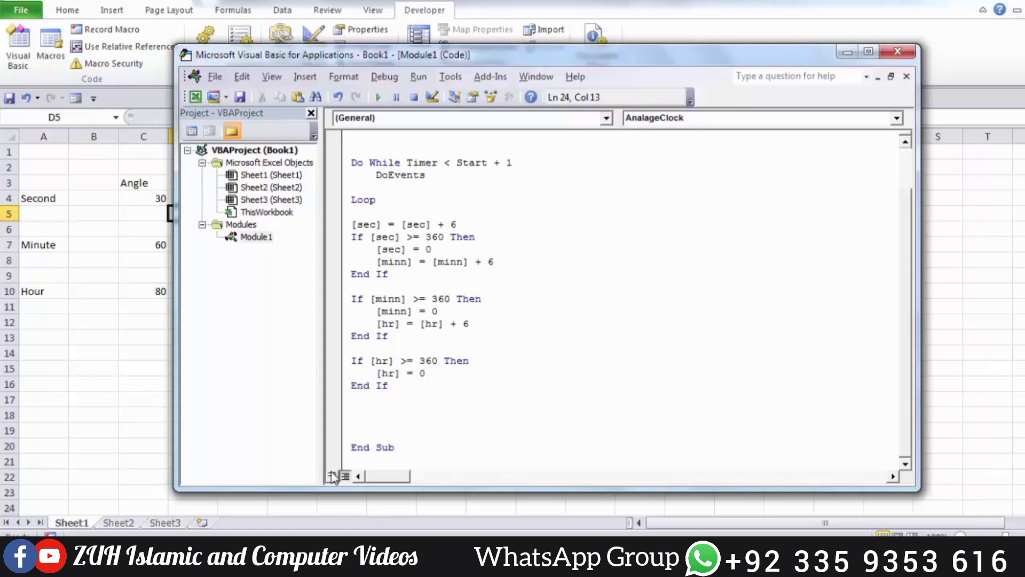
{"action": "left_click", "coordinate": [365, 406]}
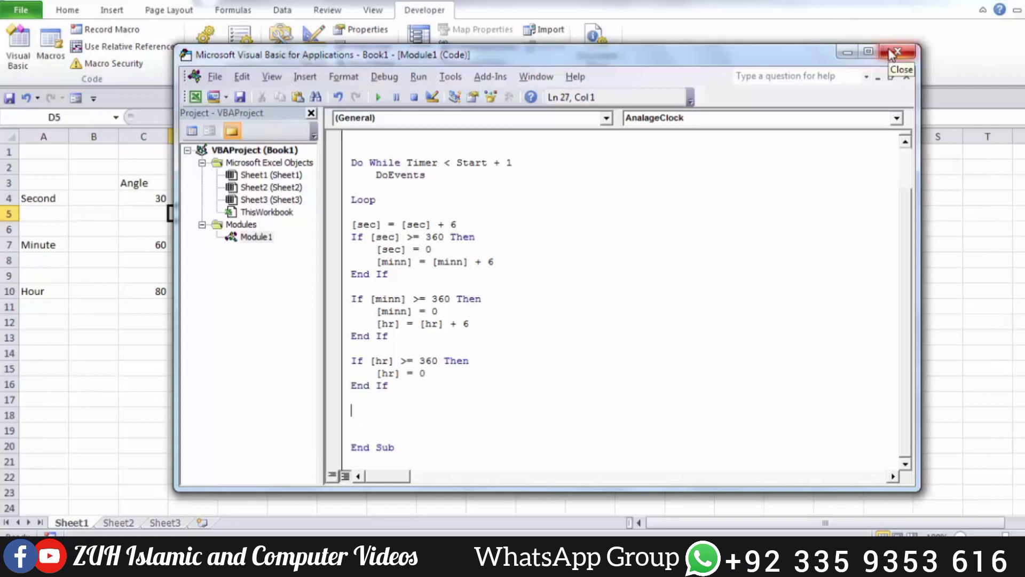
{"action": "left_click", "coordinate": [897, 52]}
Draw an ActiveX command button near H3 and set its Caption to Start.
{"action": "left_click", "coordinate": [393, 180]}
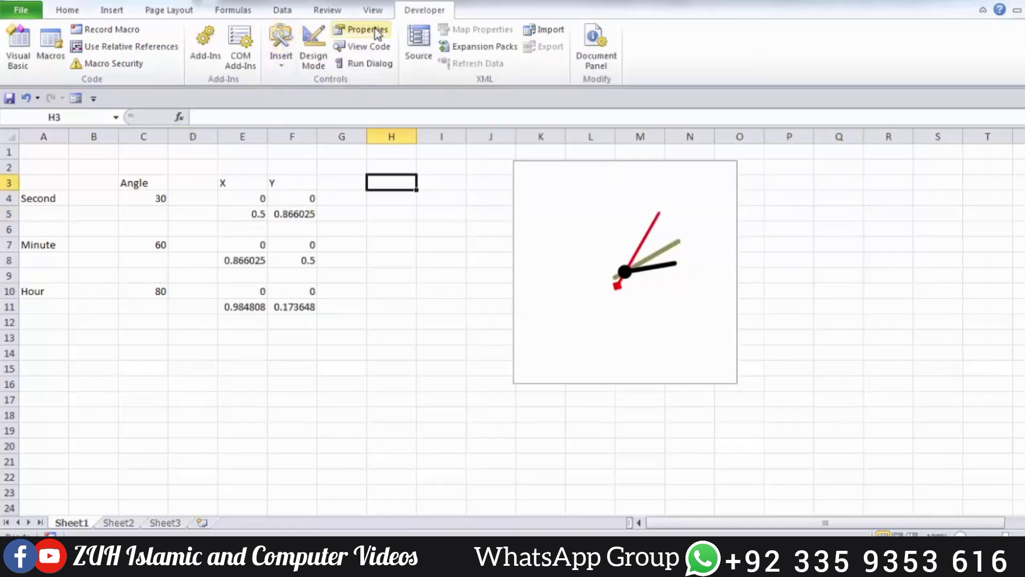
{"action": "left_click", "coordinate": [281, 46]}
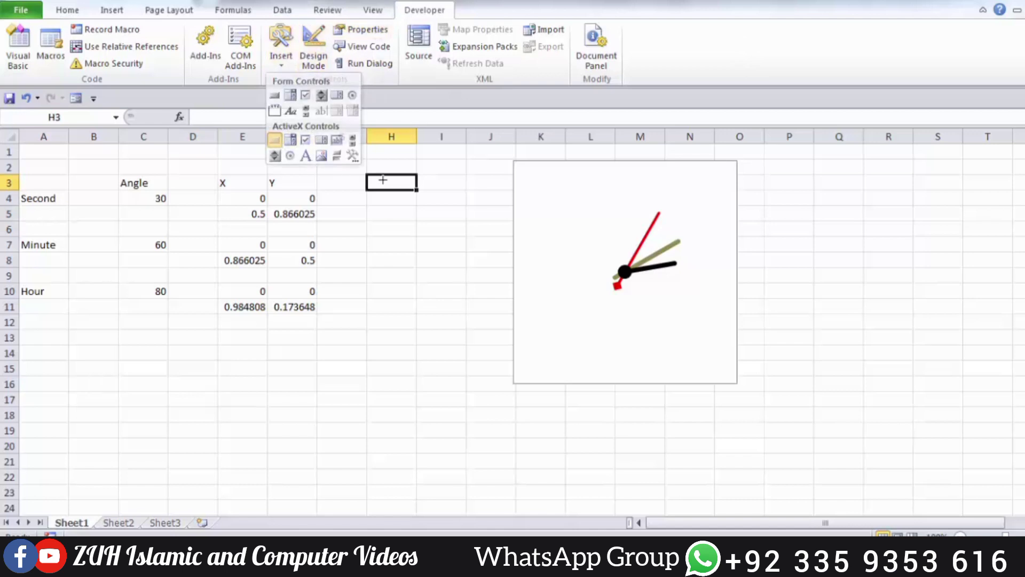
{"action": "left_click", "coordinate": [291, 139]}
{"action": "left_click_drag", "start_coordinate": [436, 200], "coordinate": [442, 202]}
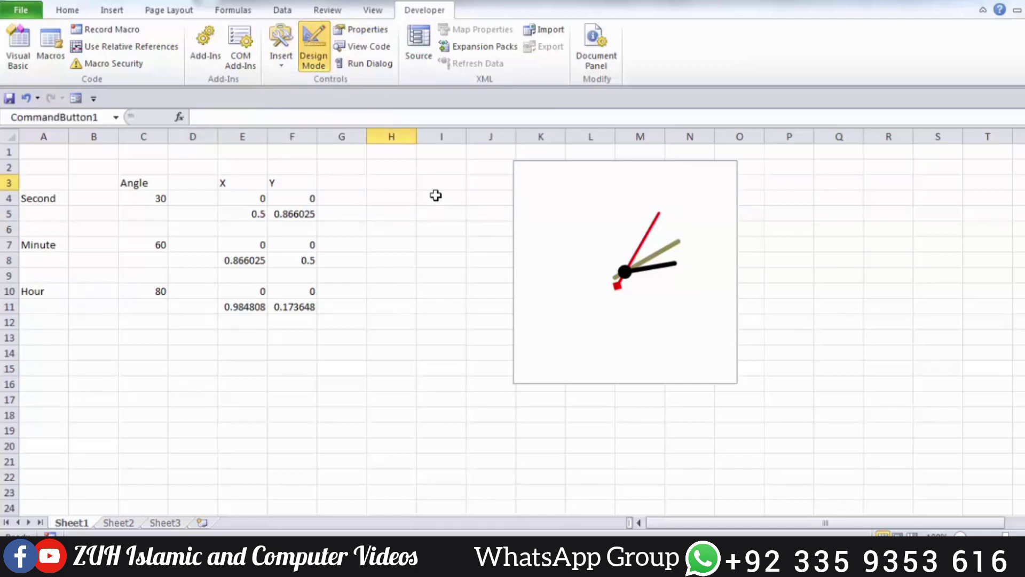
{"action": "left_click", "coordinate": [363, 30]}
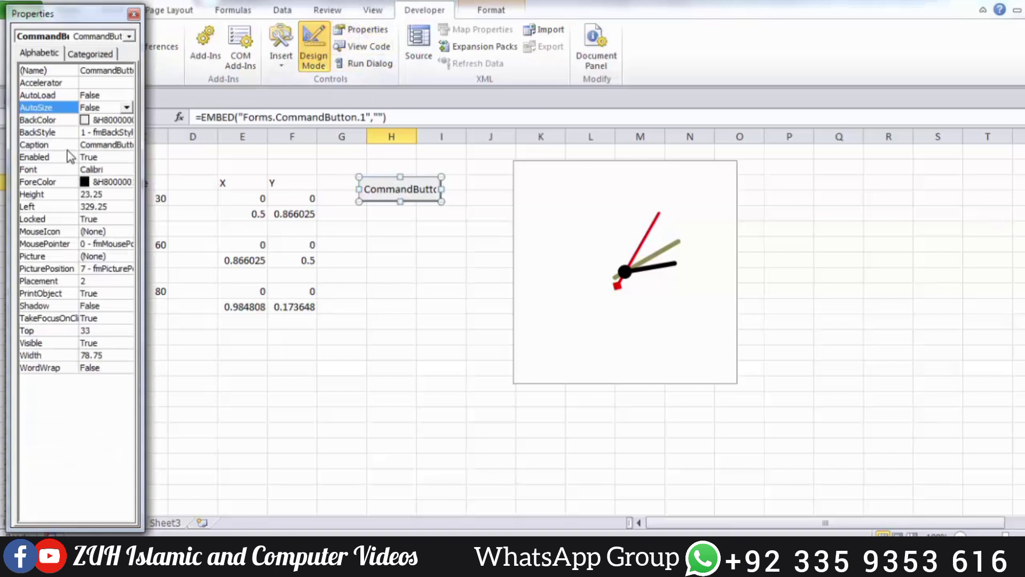
{"action": "left_click", "coordinate": [67, 148]}
{"action": "type", "text": "Start"}
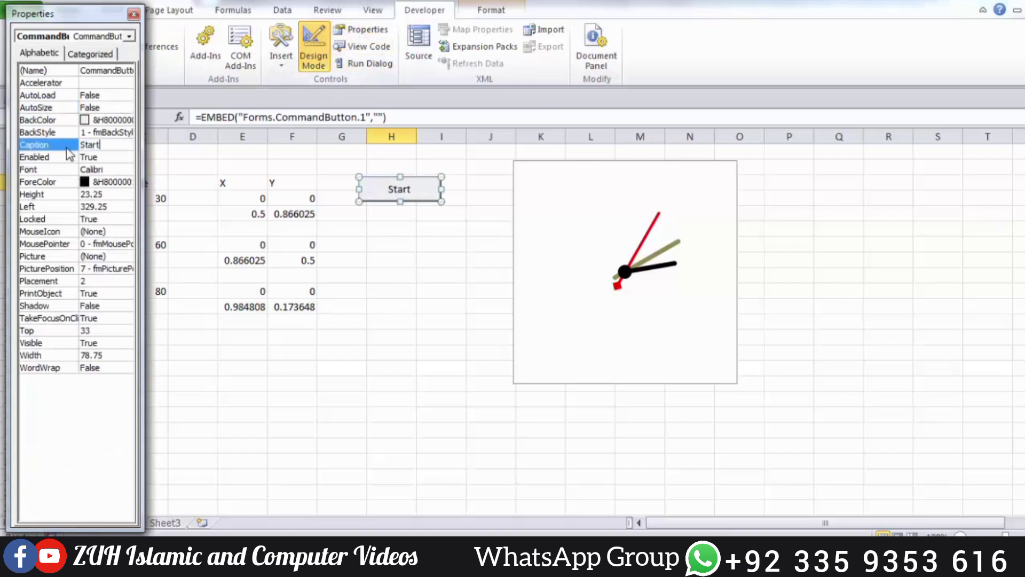
{"action": "left_click", "coordinate": [133, 14]}
Draw a second command button below Start and set its Caption to Stop.
{"action": "left_click", "coordinate": [281, 59]}
{"action": "left_click", "coordinate": [274, 140]}
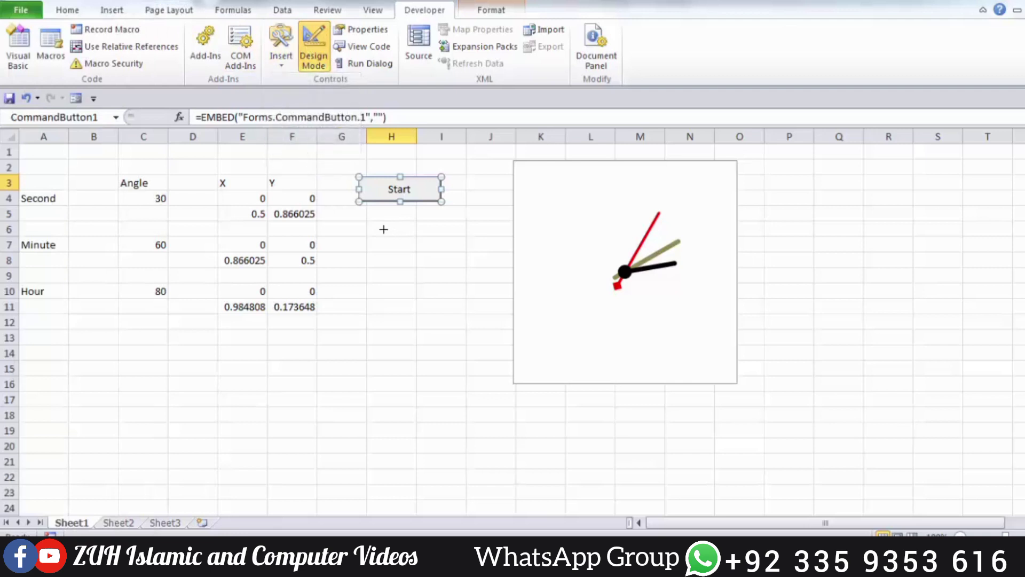
{"action": "left_click_drag", "start_coordinate": [356, 211], "coordinate": [443, 240]}
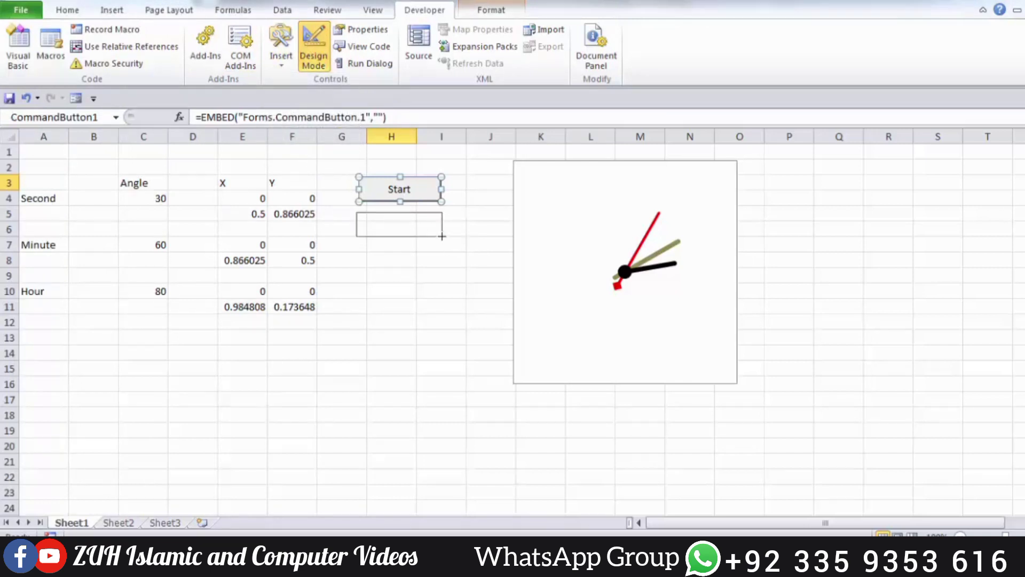
{"action": "left_click", "coordinate": [363, 30]}
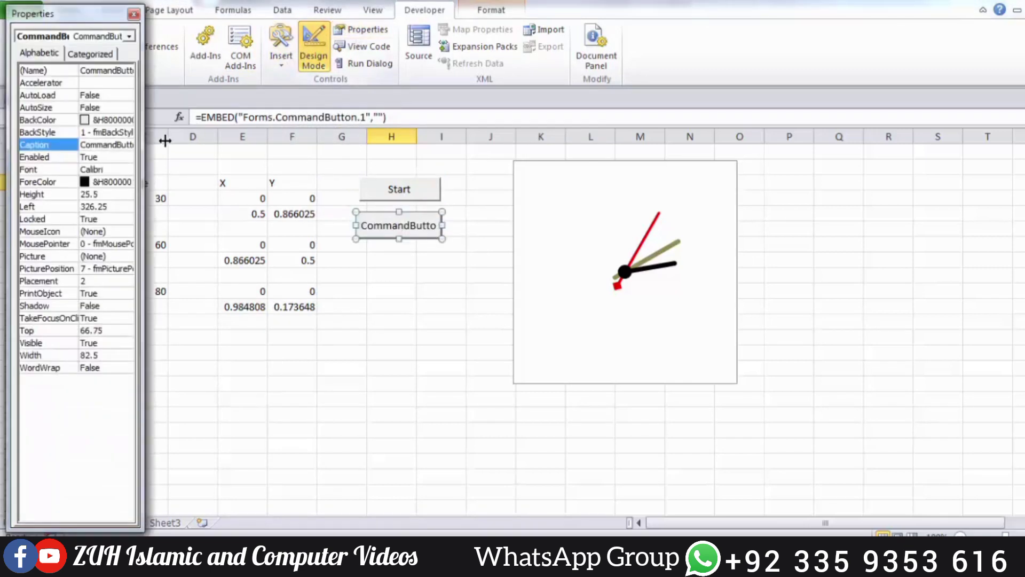
{"action": "left_click", "coordinate": [70, 150]}
{"action": "type", "text": "Stop"}
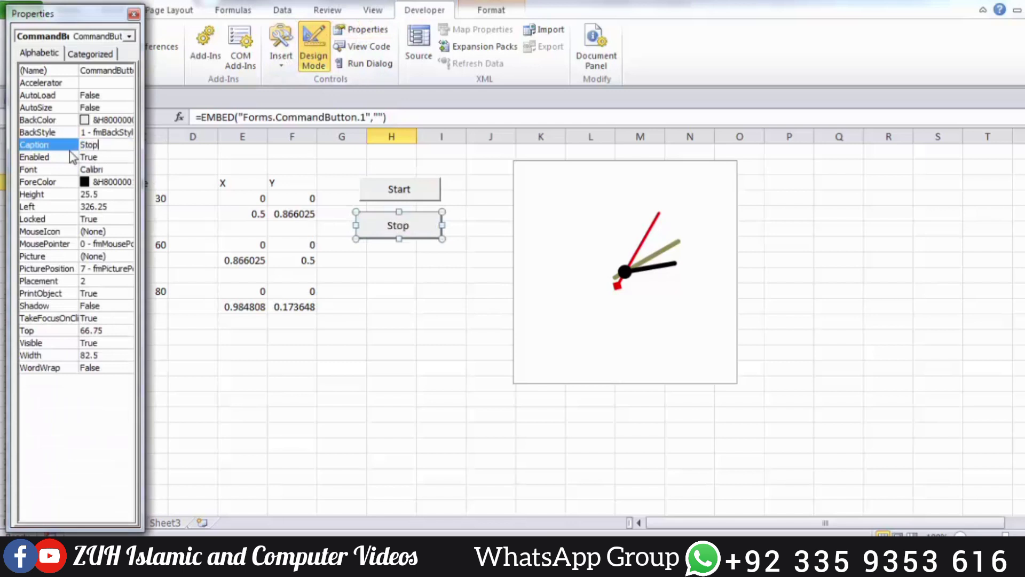
{"action": "left_click", "coordinate": [134, 15]}
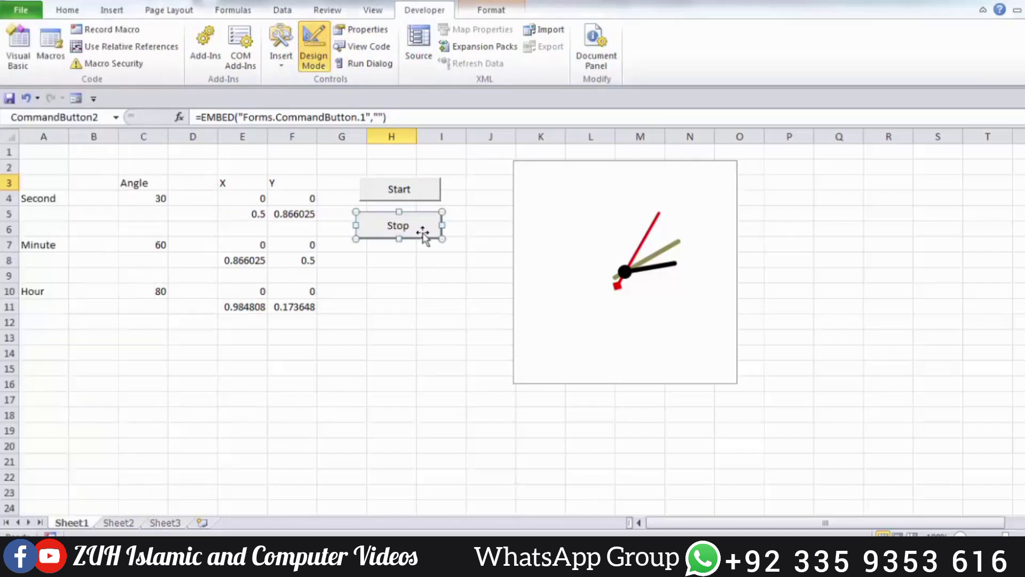
{"action": "double_click", "coordinate": [408, 190]}
In CommandButton1_Click, enter the line Call analogeclock.
{"action": "type", "text": "all ana"}
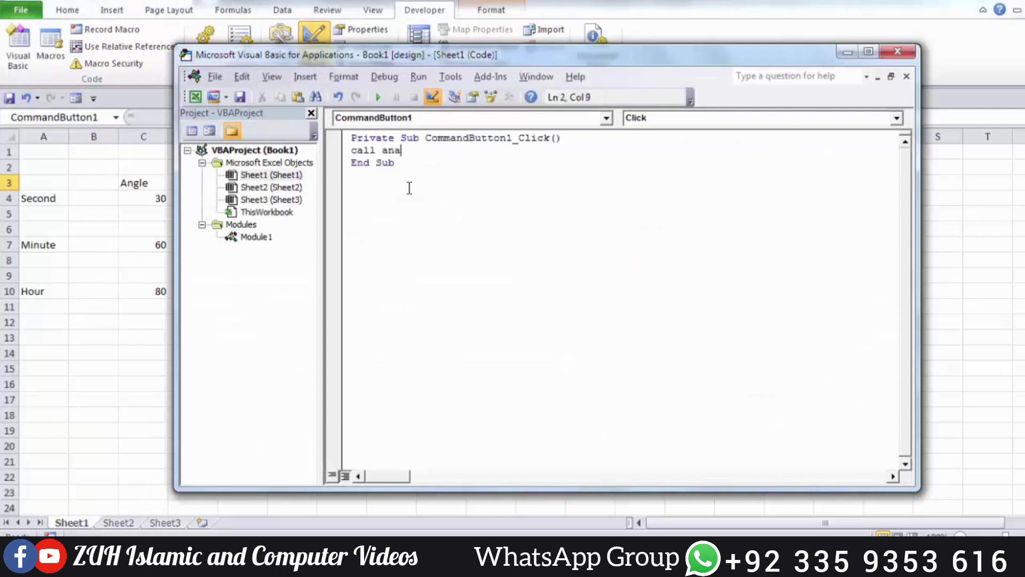
{"action": "type", "text": "lgoeclo"}
{"action": "key", "text": "BackSpace"}
{"action": "key", "text": "BackSpace"}
{"action": "key", "text": "BackSpace"}
{"action": "key", "text": "BackSpace"}
{"action": "key", "text": "BackSpace"}
{"action": "type", "text": "ogelco"}
{"action": "key", "text": "BackSpace"}
{"action": "key", "text": "BackSpace"}
{"action": "key", "text": "BackSpace"}
{"action": "type", "text": "cl"}
{"action": "type", "text": "ock"}
{"action": "left_click", "coordinate": [418, 173]}
Leave design mode and test the Start button, dismissing the resulting compile error.
{"action": "left_click", "coordinate": [896, 52]}
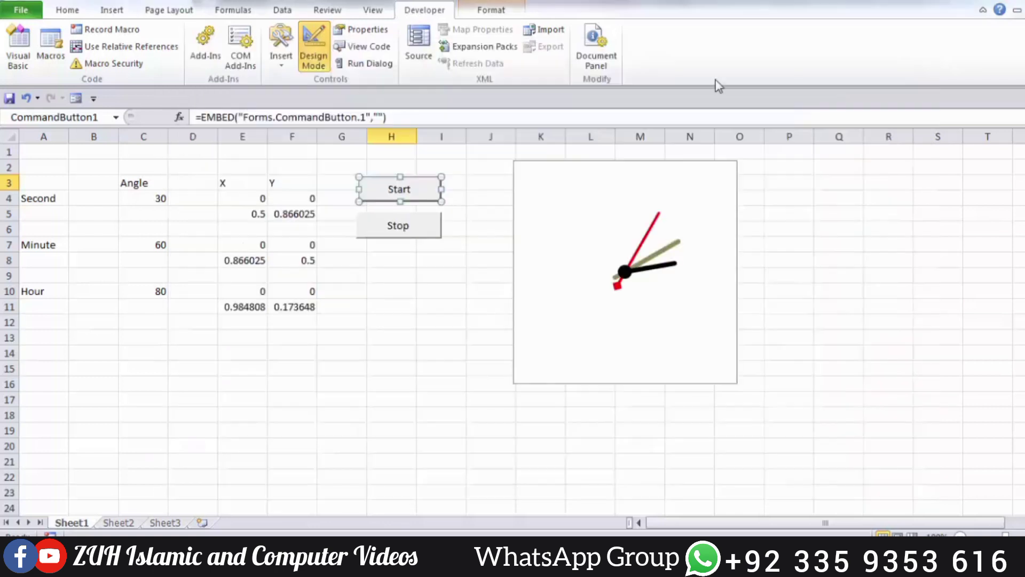
{"action": "left_click", "coordinate": [314, 51]}
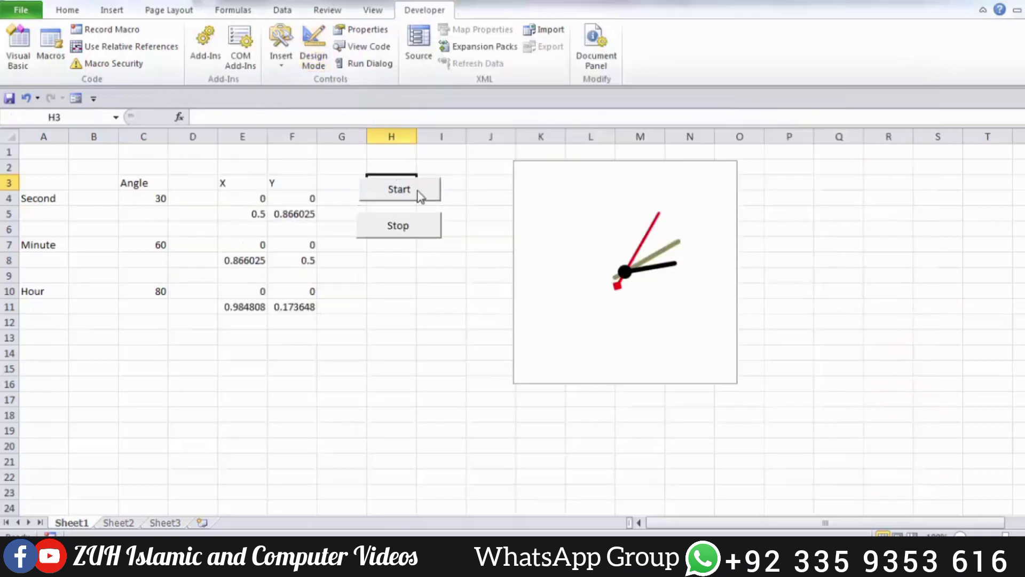
{"action": "left_click", "coordinate": [417, 194]}
{"action": "left_click", "coordinate": [512, 330]}
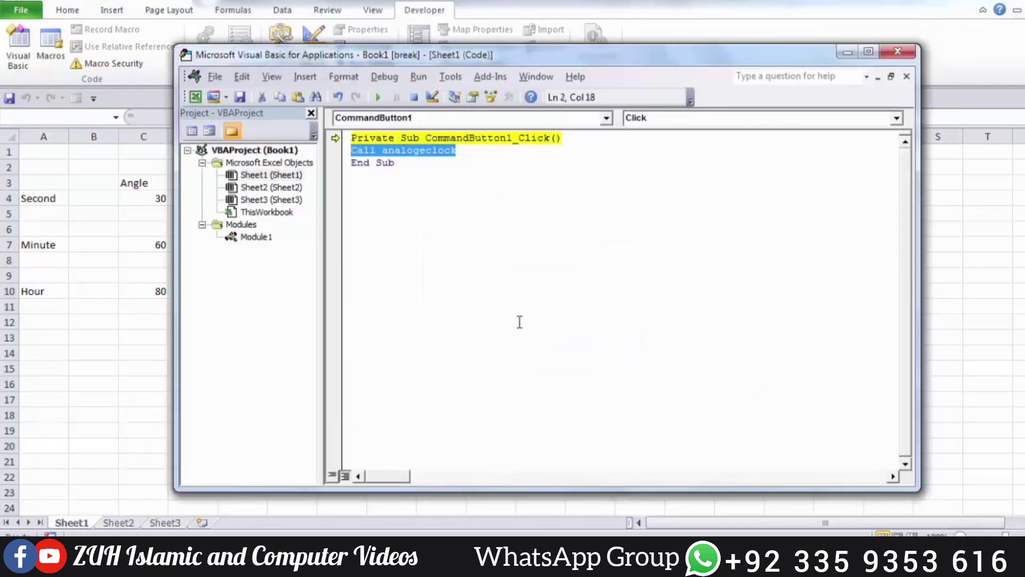
In Module1, rename Sub AnalageClock to AnalogeClock, then close the editor and stop debugging.
{"action": "double_click", "coordinate": [256, 237]}
{"action": "scroll", "coordinate": [454, 248], "scroll_direction": "up", "scroll_amount": 1}
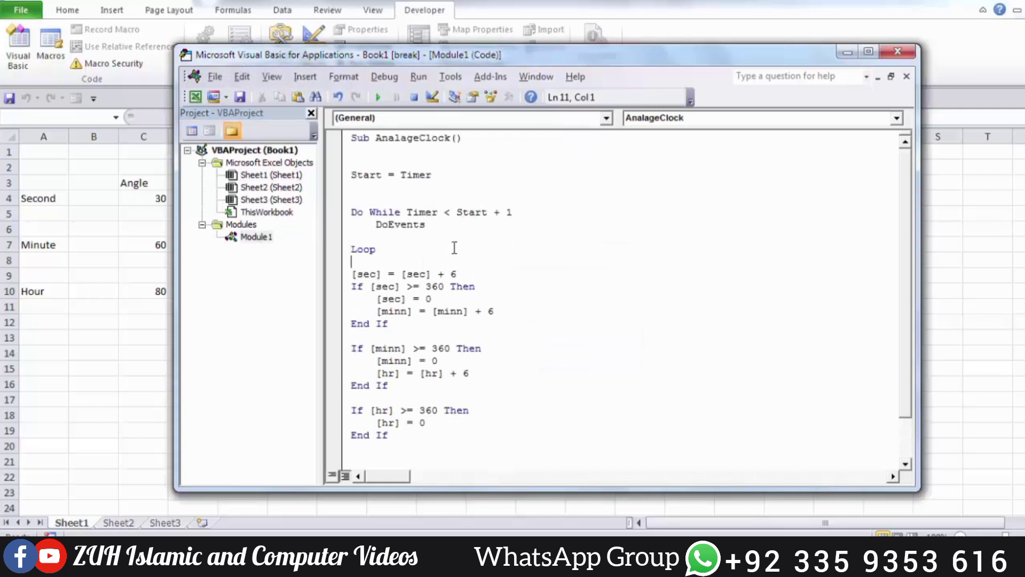
{"action": "left_click", "coordinate": [402, 139]}
{"action": "key", "text": "BackSpace"}
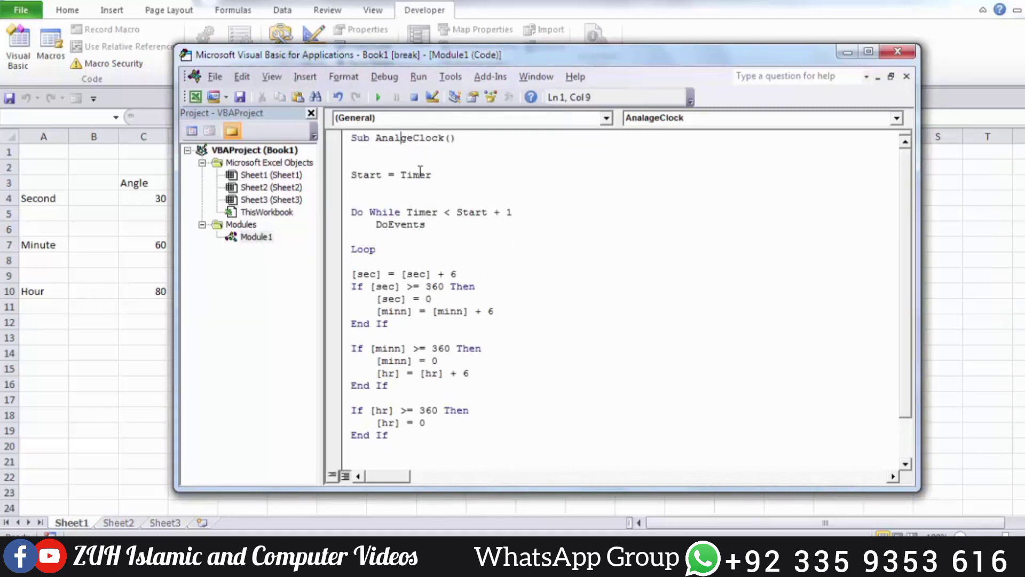
{"action": "type", "text": "o"}
{"action": "left_click", "coordinate": [479, 233]}
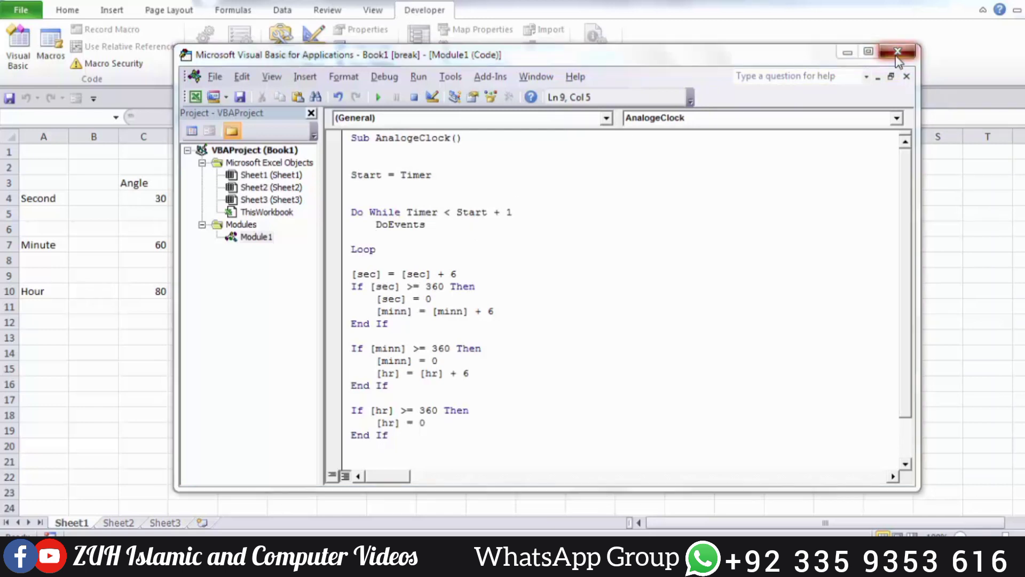
{"action": "left_click", "coordinate": [898, 53]}
{"action": "left_click", "coordinate": [469, 322]}
Run the clock with Start several times, stepping the Second angle to 54, then reopen the macro code.
{"action": "left_click", "coordinate": [409, 193]}
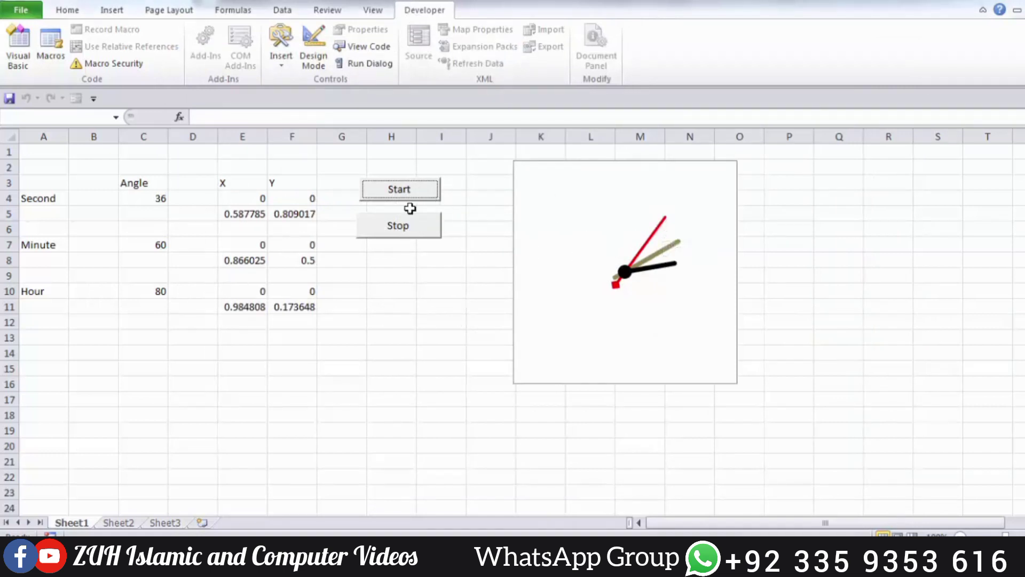
{"action": "left_click", "coordinate": [408, 197]}
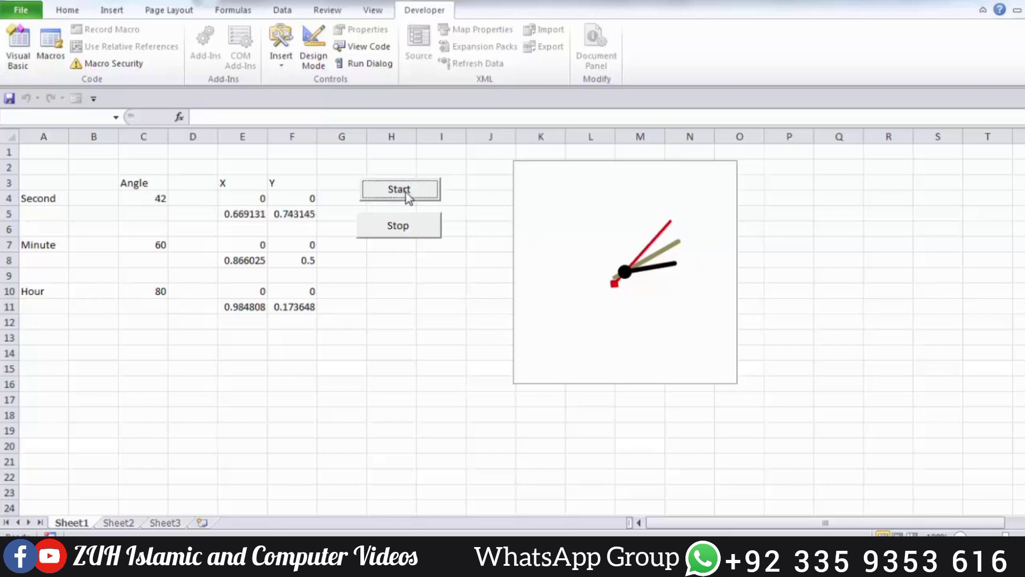
{"action": "left_click", "coordinate": [407, 195]}
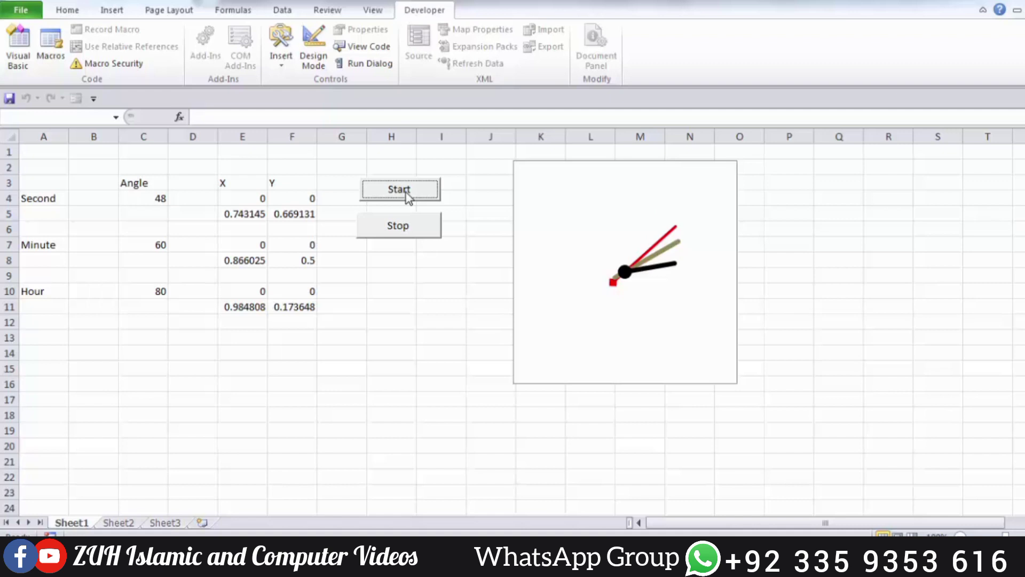
{"action": "left_click", "coordinate": [407, 197]}
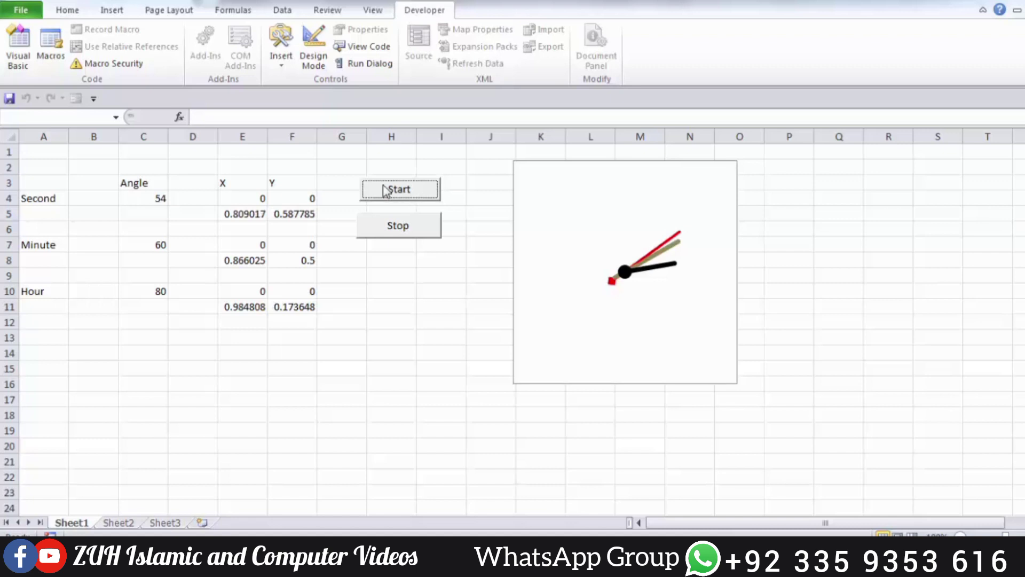
{"action": "left_click", "coordinate": [22, 53]}
Add the line Call AnalogeClock just before End Sub in Module1.
{"action": "left_click", "coordinate": [433, 410]}
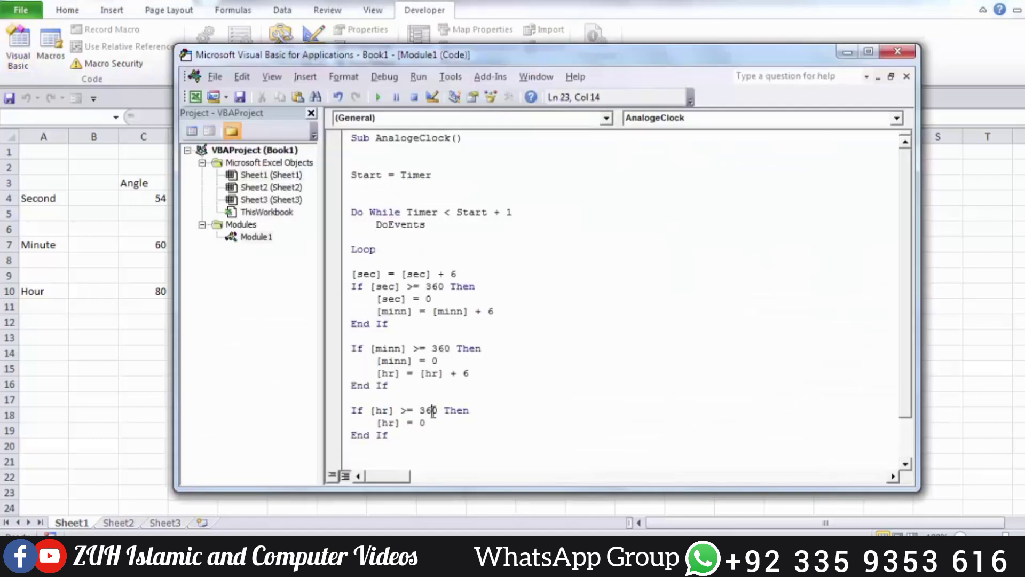
{"action": "scroll", "coordinate": [434, 412], "scroll_direction": "down", "scroll_amount": 1}
{"action": "left_click", "coordinate": [367, 426]}
{"action": "type", "text": "call AnalogeClock"}
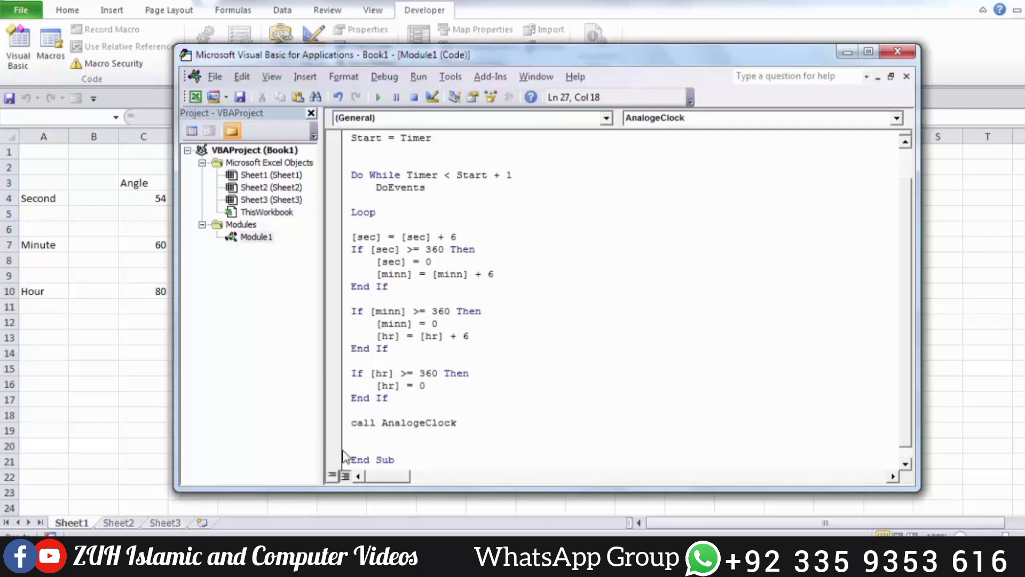
{"action": "left_click", "coordinate": [368, 436]}
Check the macro header name, close the editor and click Start to run the clock continuously.
{"action": "scroll", "coordinate": [373, 143], "scroll_direction": "up", "scroll_amount": 1}
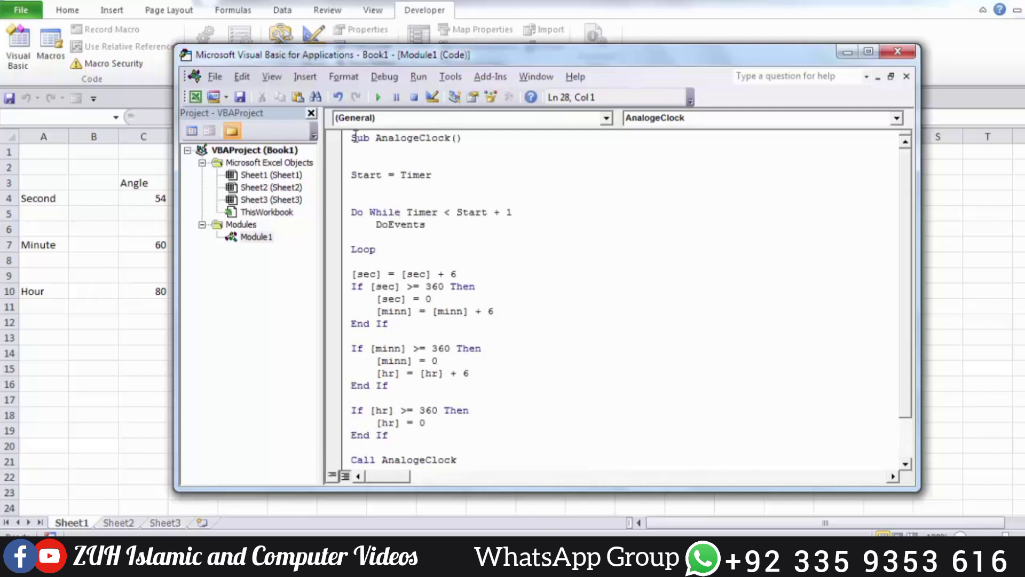
{"action": "left_click_drag", "start_coordinate": [351, 140], "coordinate": [456, 137]}
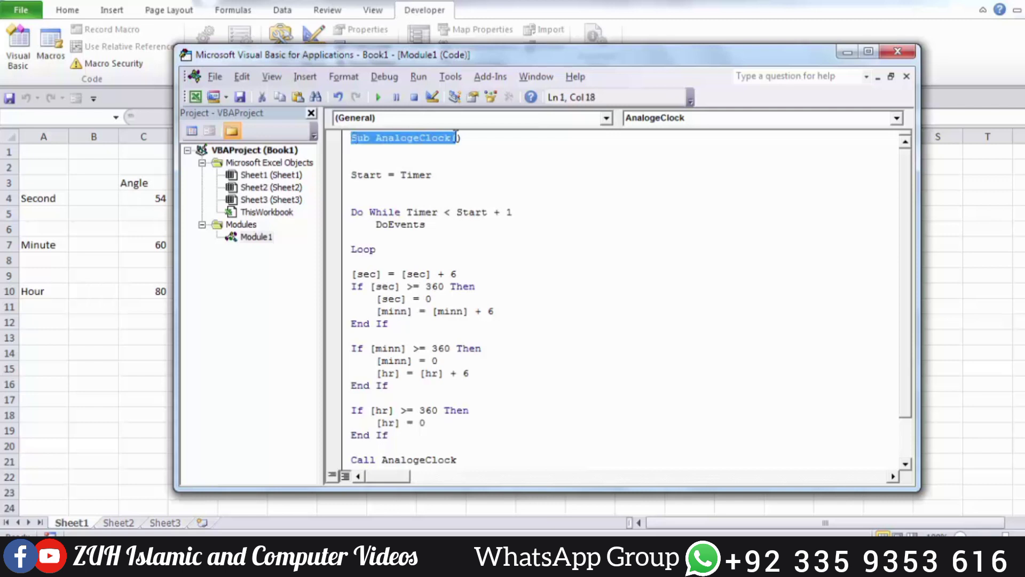
{"action": "left_click", "coordinate": [379, 299]}
{"action": "scroll", "coordinate": [379, 301], "scroll_direction": "down", "scroll_amount": 1}
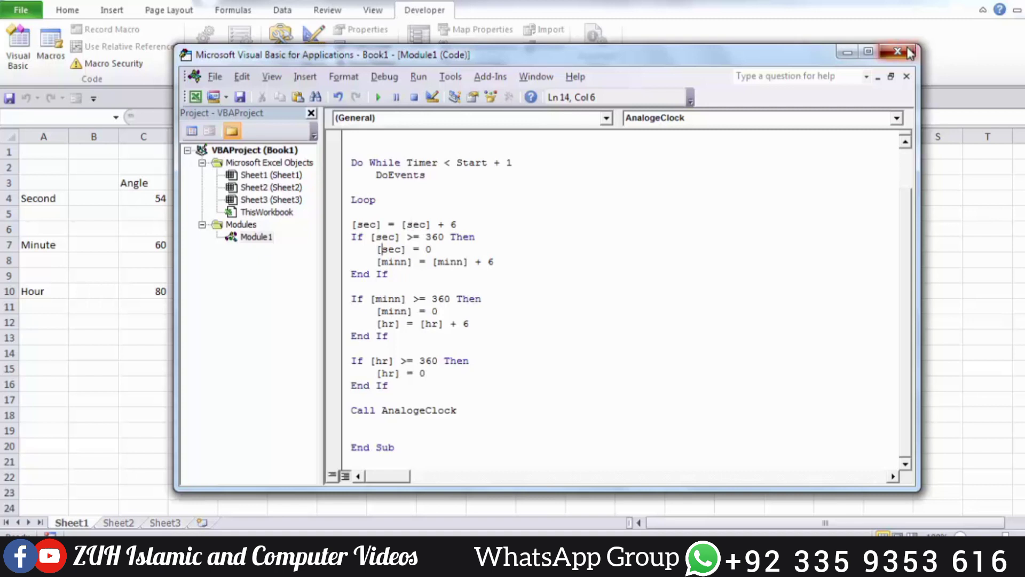
{"action": "left_click", "coordinate": [908, 49]}
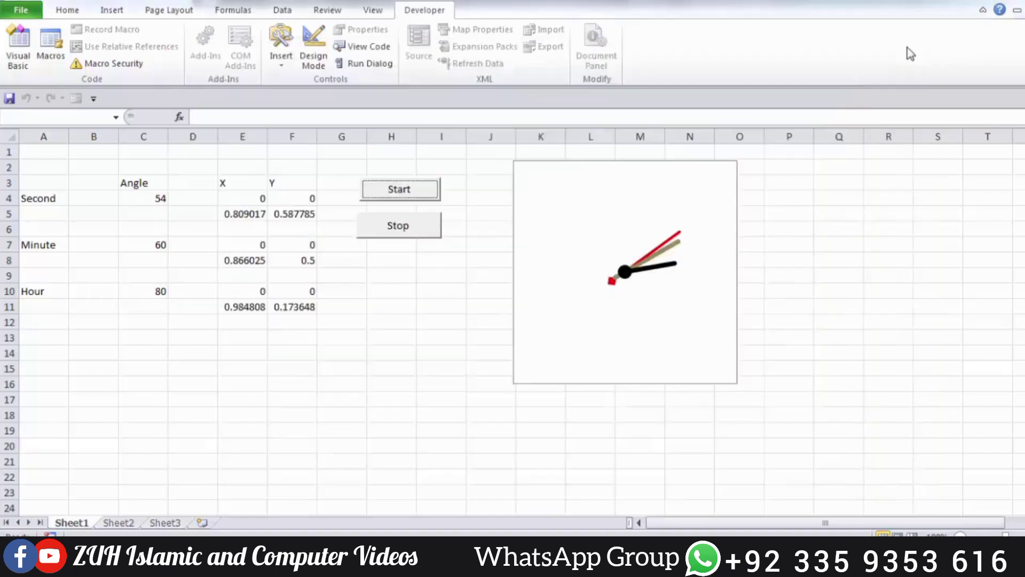
{"action": "left_click", "coordinate": [414, 197]}
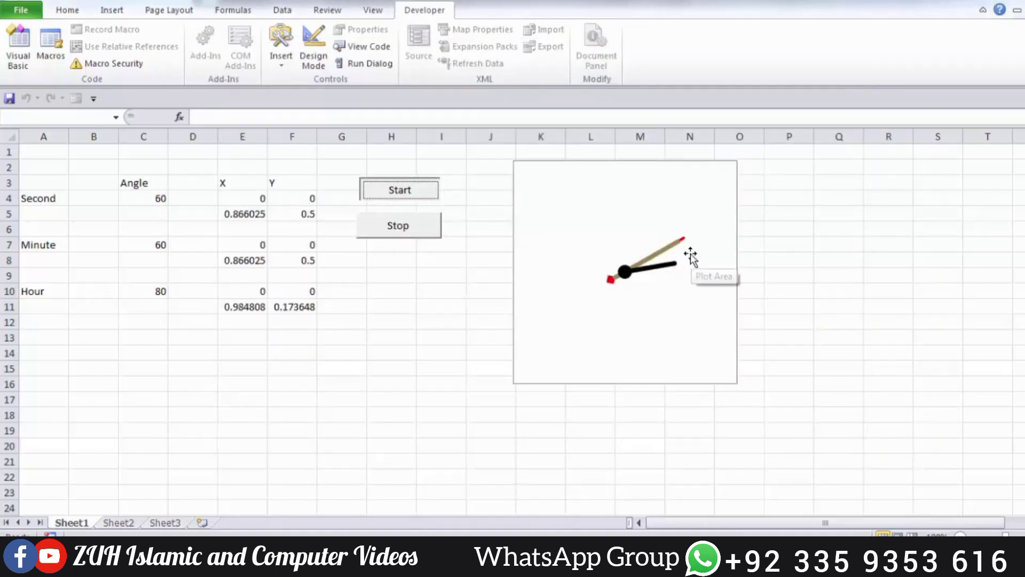
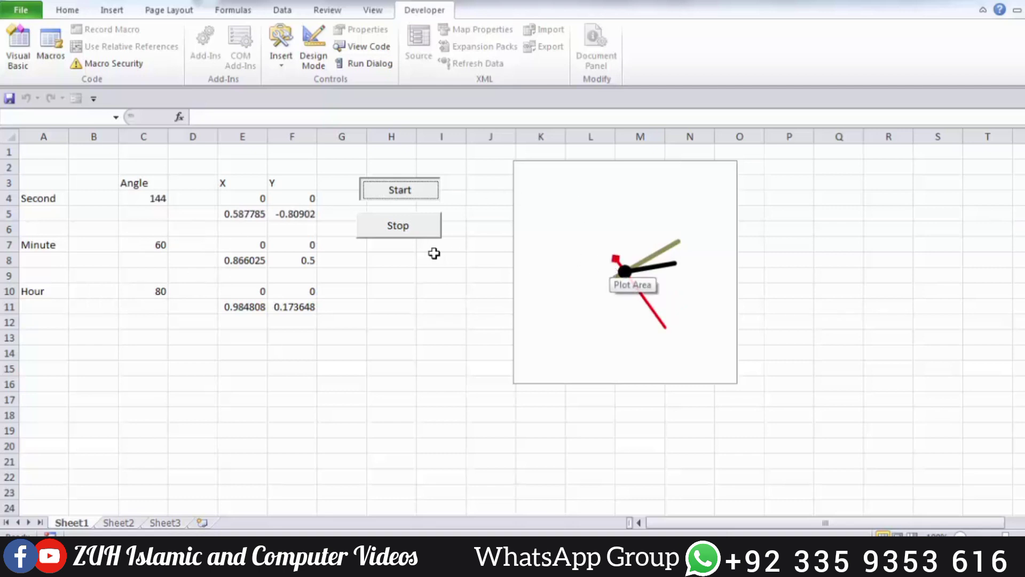
Try repeatedly to halt the running clock with the Stop button, which has no effect.
{"action": "left_click", "coordinate": [404, 231]}
{"action": "left_click", "coordinate": [404, 229]}
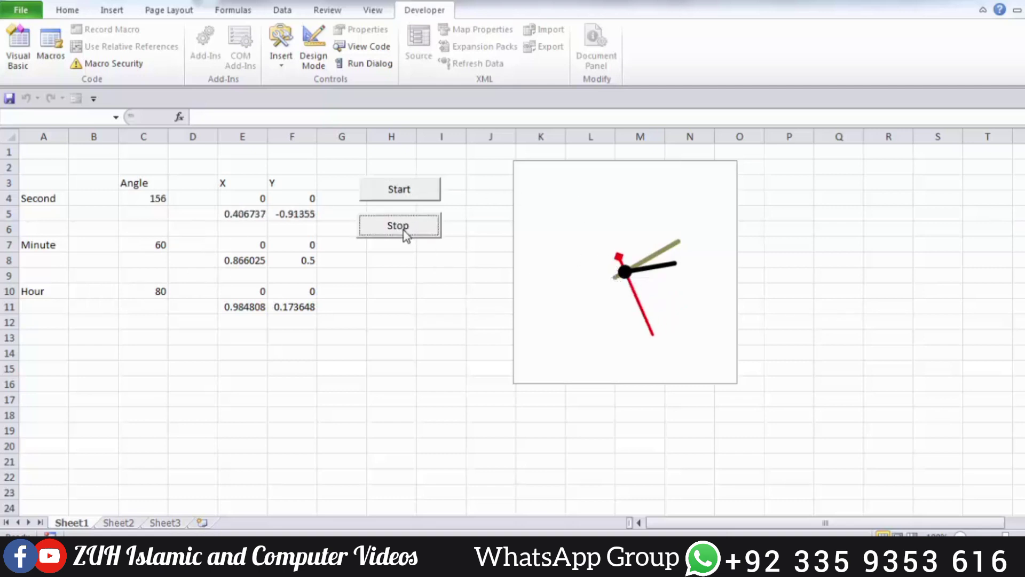
{"action": "left_click", "coordinate": [404, 229]}
{"action": "left_click", "coordinate": [448, 263]}
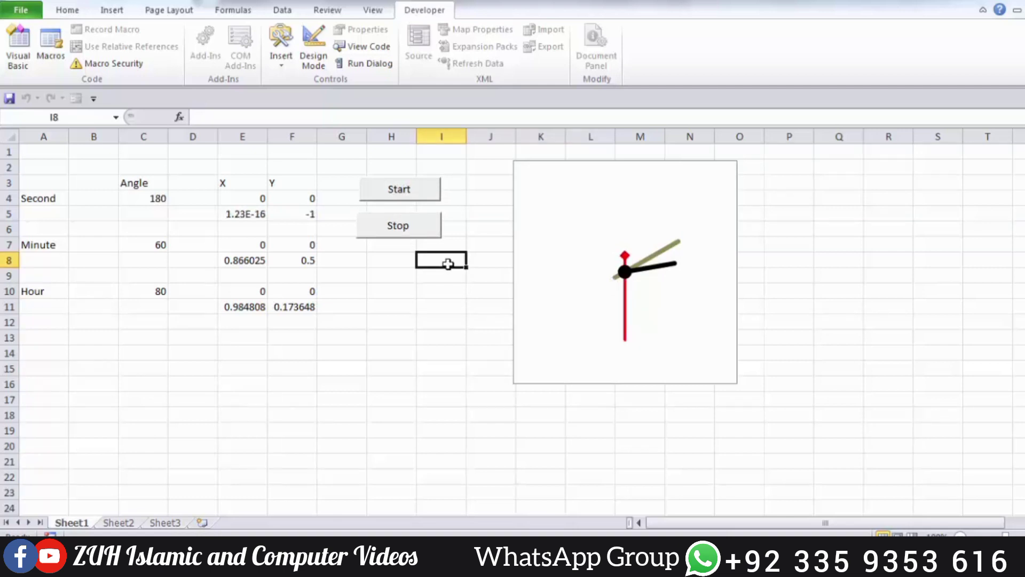
{"action": "key", "text": "Return"}
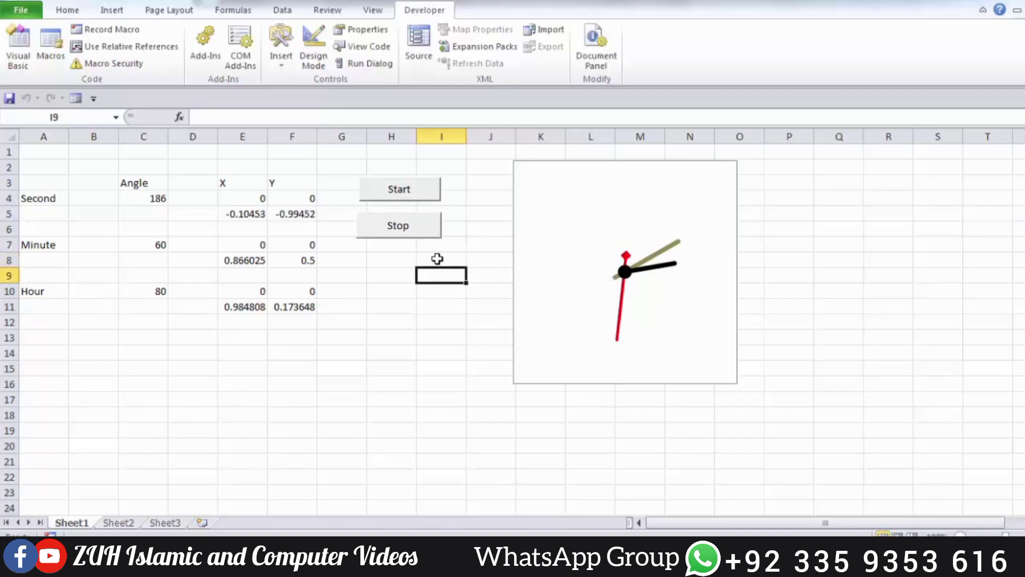
Add End to the Stop button's CommandButton2_Click code, then test Start and Stop.
{"action": "left_click", "coordinate": [314, 48]}
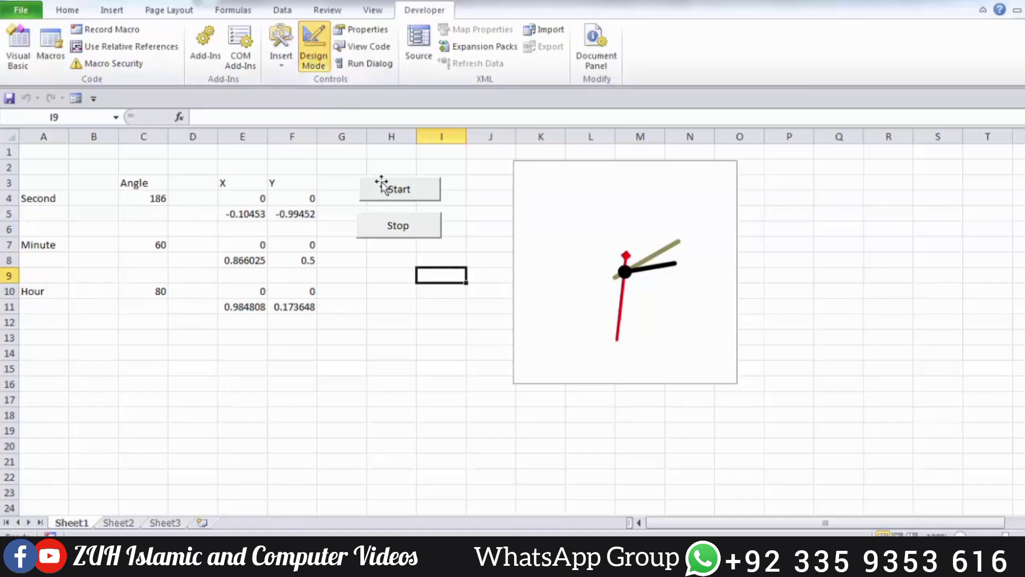
{"action": "double_click", "coordinate": [397, 225]}
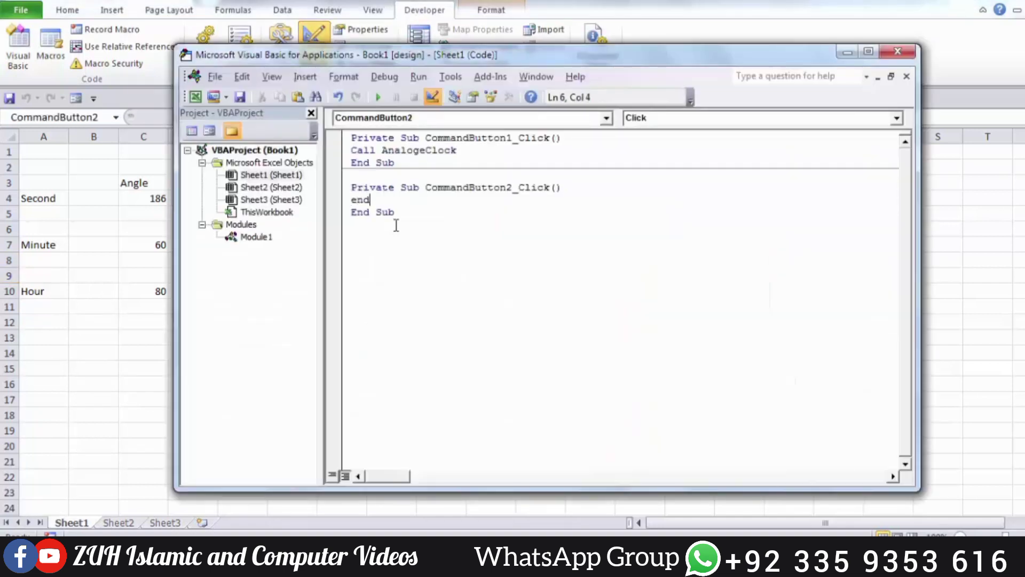
{"action": "left_click", "coordinate": [898, 51]}
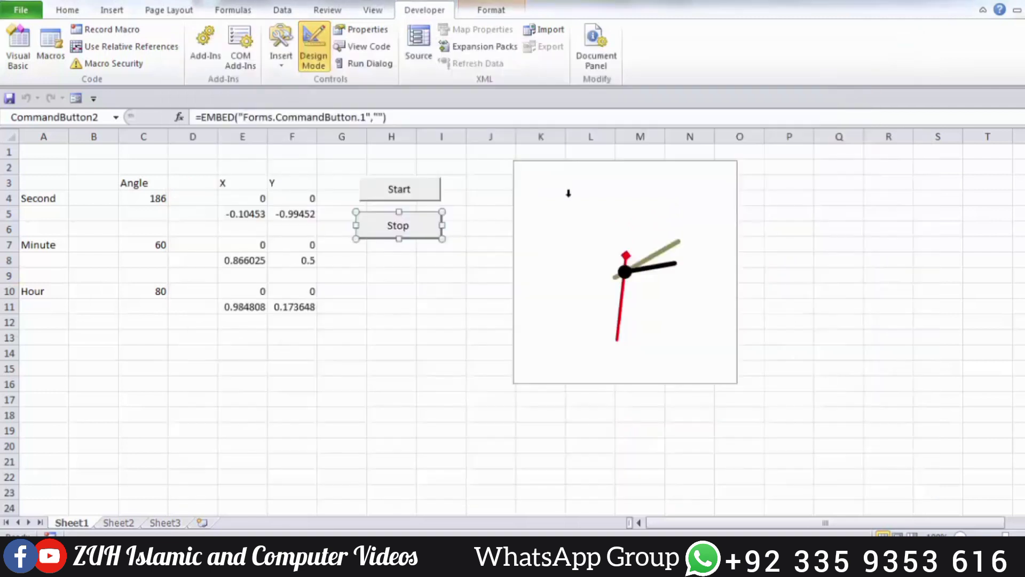
{"action": "left_click", "coordinate": [315, 56]}
{"action": "left_click", "coordinate": [416, 198]}
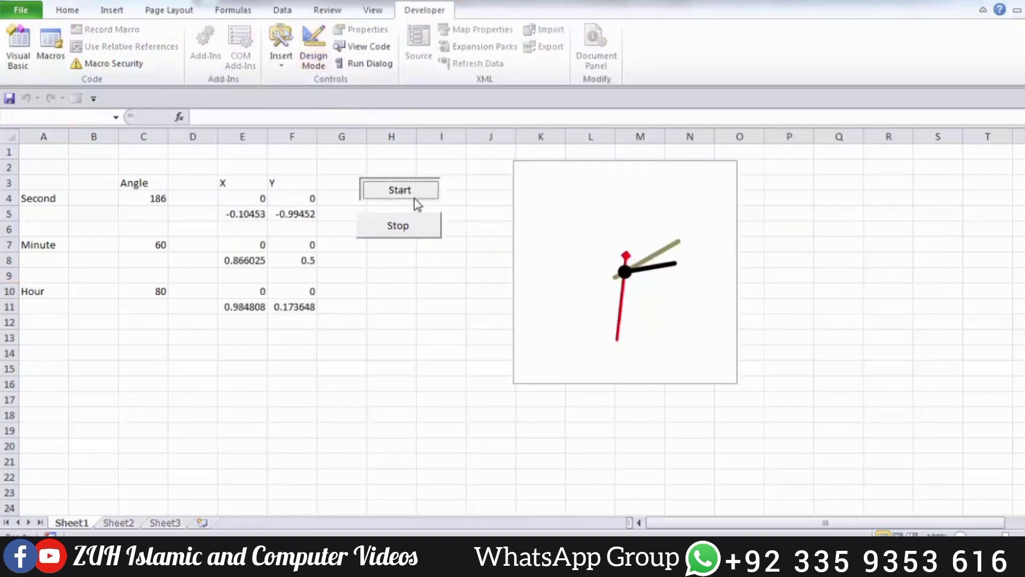
{"action": "left_click", "coordinate": [403, 230]}
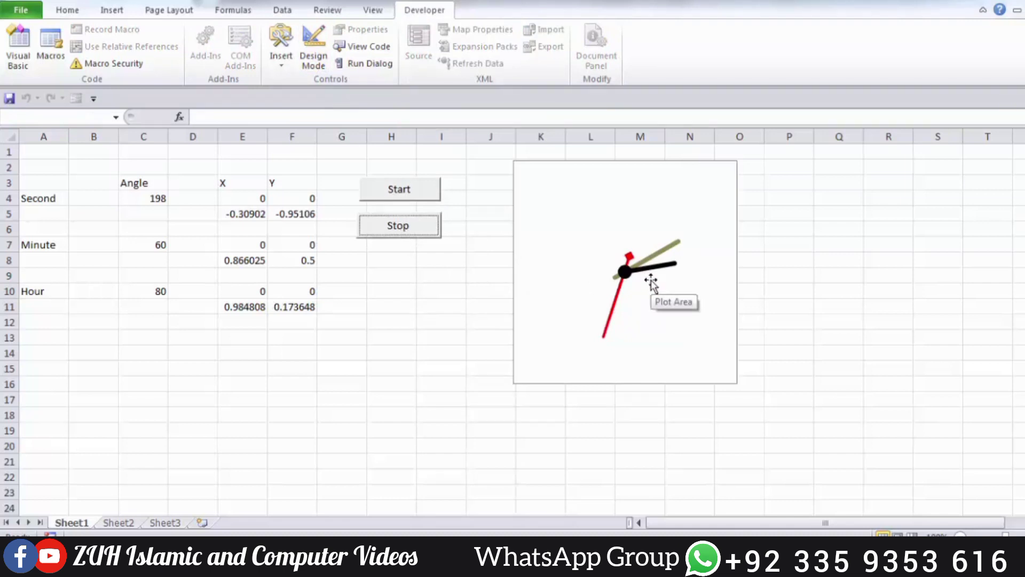
Insert a text box reading 12 with no fill and no outline.
{"action": "left_click", "coordinate": [401, 304]}
{"action": "left_click", "coordinate": [112, 10]}
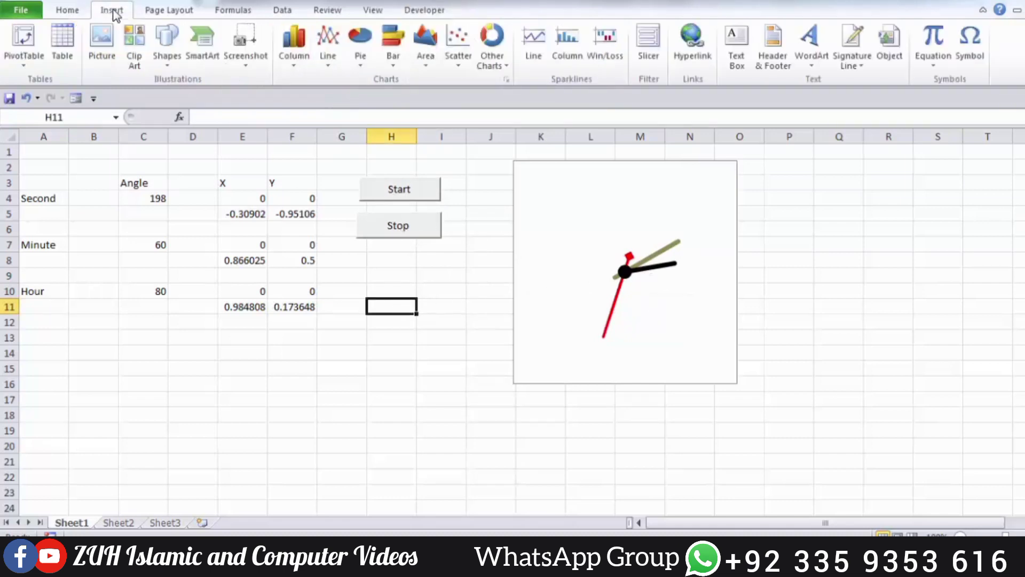
{"action": "left_click_drag", "start_coordinate": [395, 371], "coordinate": [443, 397]}
{"action": "type", "text": "1"}
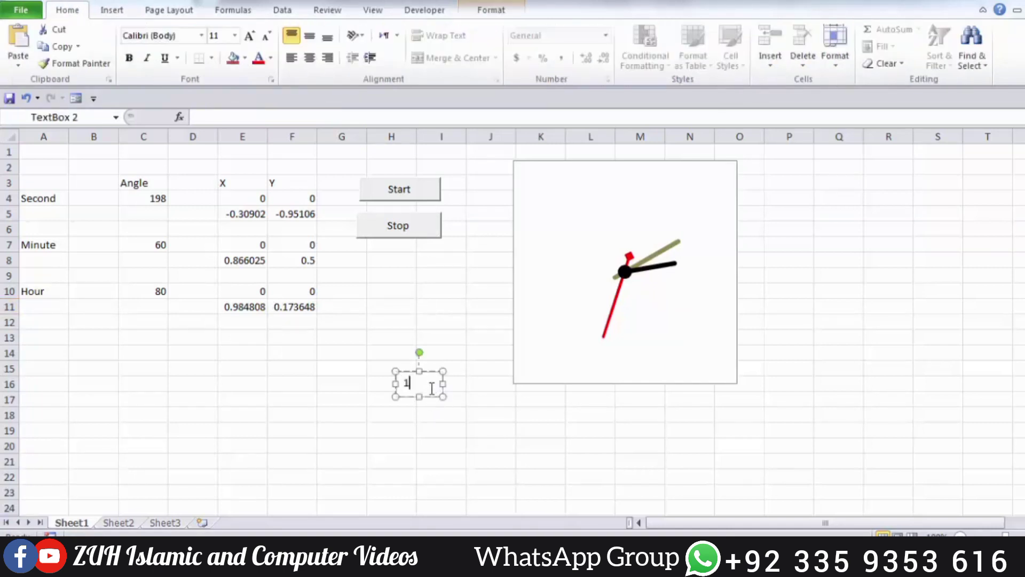
{"action": "type", "text": "2"}
{"action": "left_click", "coordinate": [490, 10]}
{"action": "left_click", "coordinate": [563, 29]}
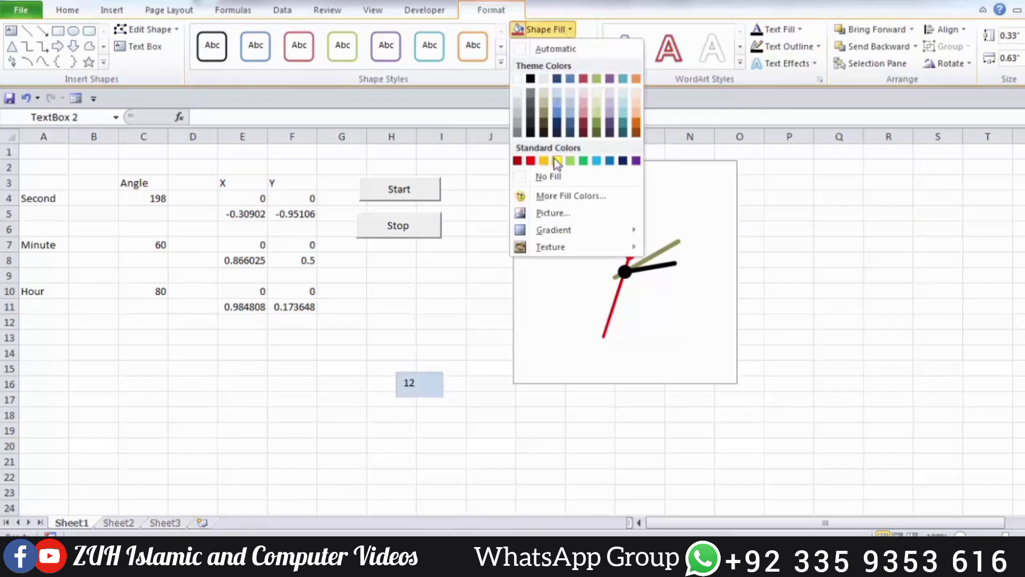
{"action": "left_click", "coordinate": [552, 167]}
{"action": "left_click", "coordinate": [553, 63]}
{"action": "left_click", "coordinate": [556, 46]}
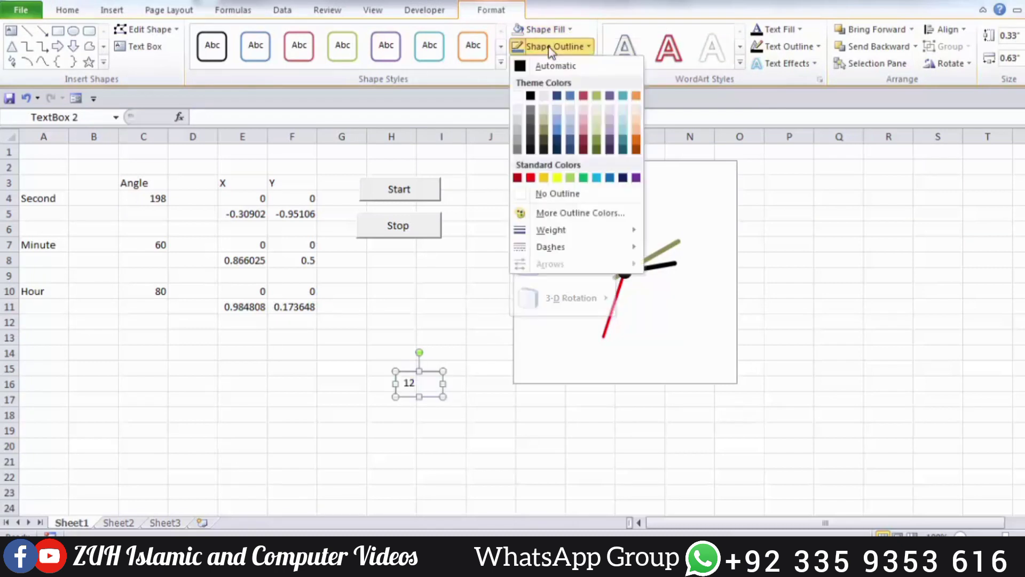
{"action": "left_click", "coordinate": [555, 193]}
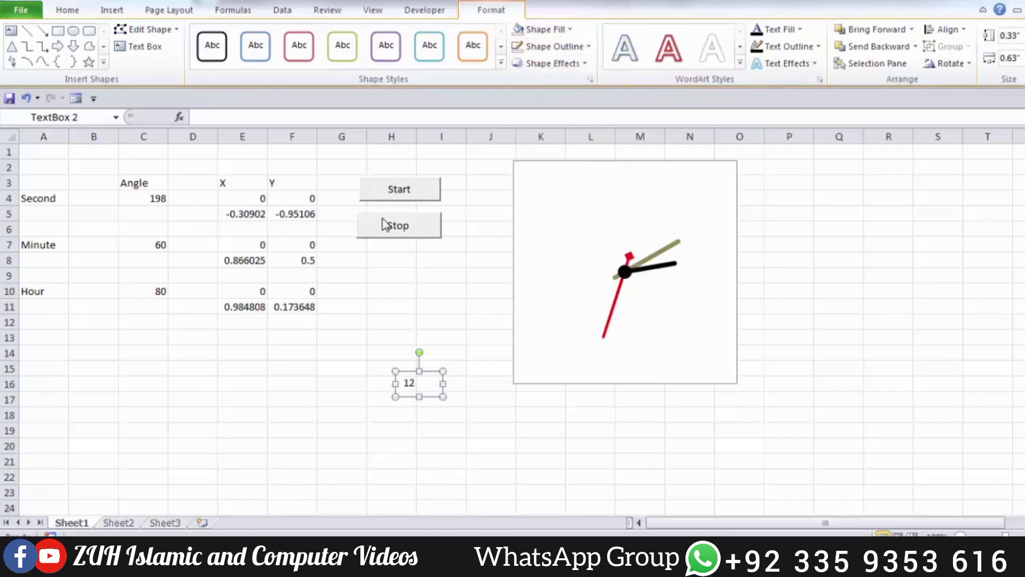
Reset the second angle in C4 to 0.
{"action": "left_click", "coordinate": [152, 201]}
{"action": "type", "text": "0"}
{"action": "key", "text": "Return"}
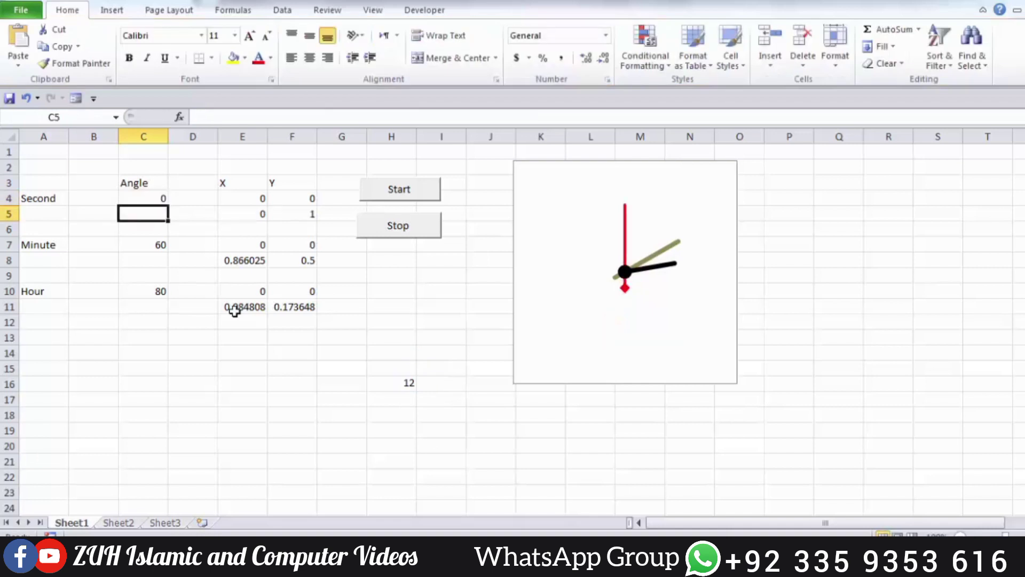
Position the 12 label atop the clock face at font size 16 and duplicate it.
{"action": "left_click", "coordinate": [402, 374]}
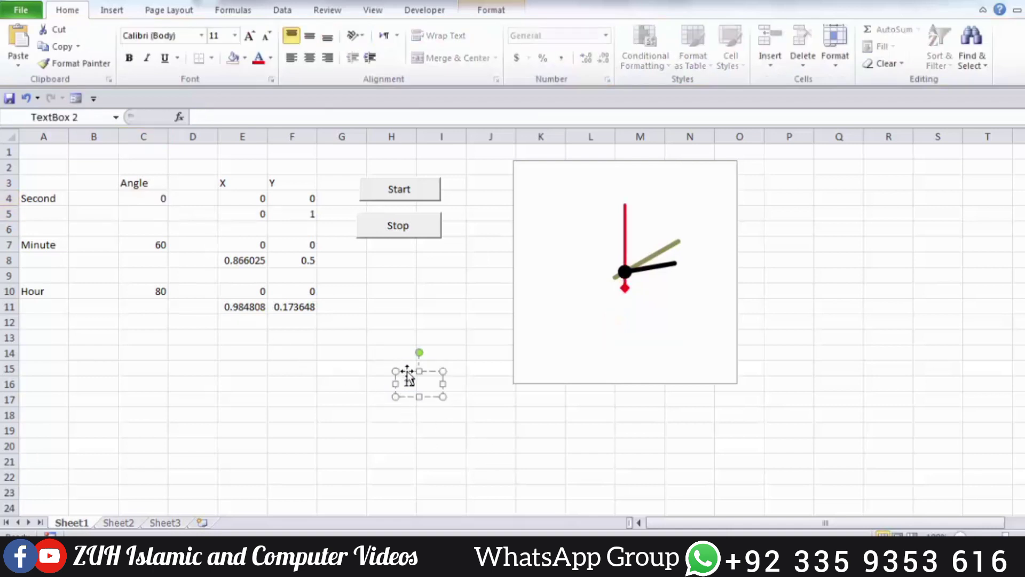
{"action": "left_click_drag", "start_coordinate": [401, 371], "coordinate": [612, 166]}
{"action": "key", "text": "Down"}
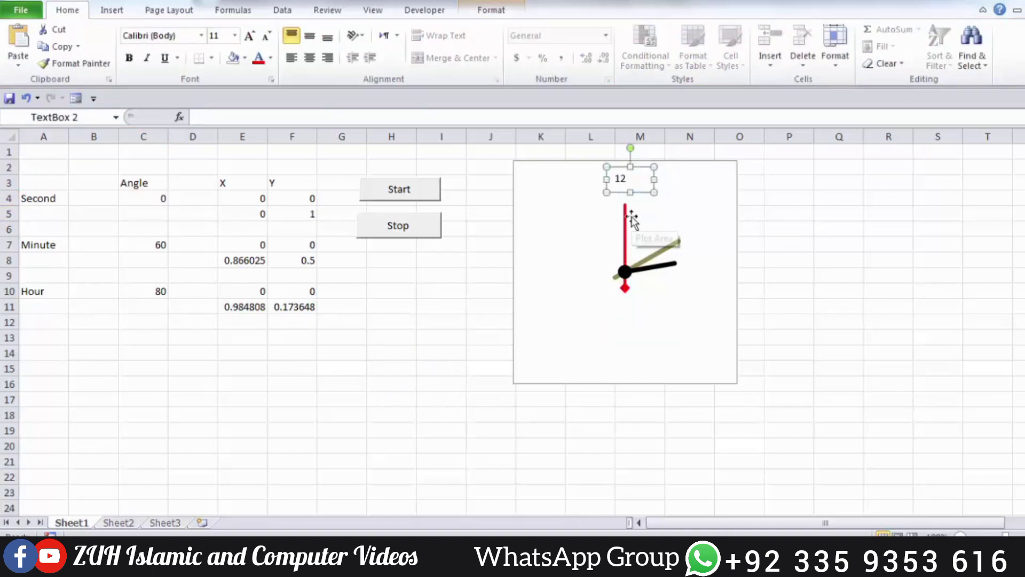
{"action": "key", "text": "Down"}
{"action": "key", "text": "Down"}
{"action": "key", "text": "Down"}
{"action": "key", "text": "Down"}
{"action": "key", "text": "Right"}
{"action": "key", "text": "Right"}
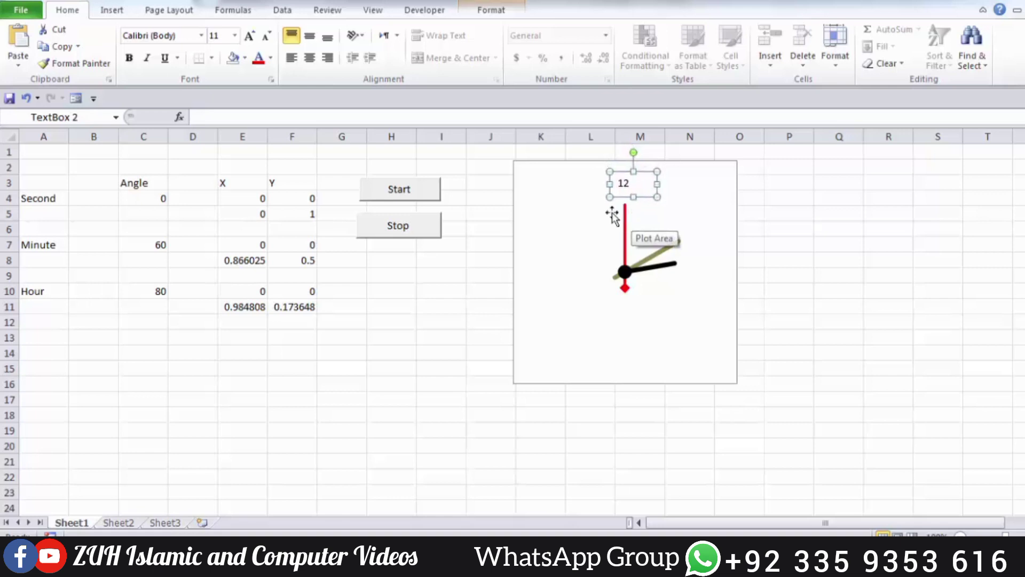
{"action": "key", "text": "ctrl+shift+period"}
{"action": "key", "text": "ctrl+shift+period"}
{"action": "key", "text": "ctrl+shift+period"}
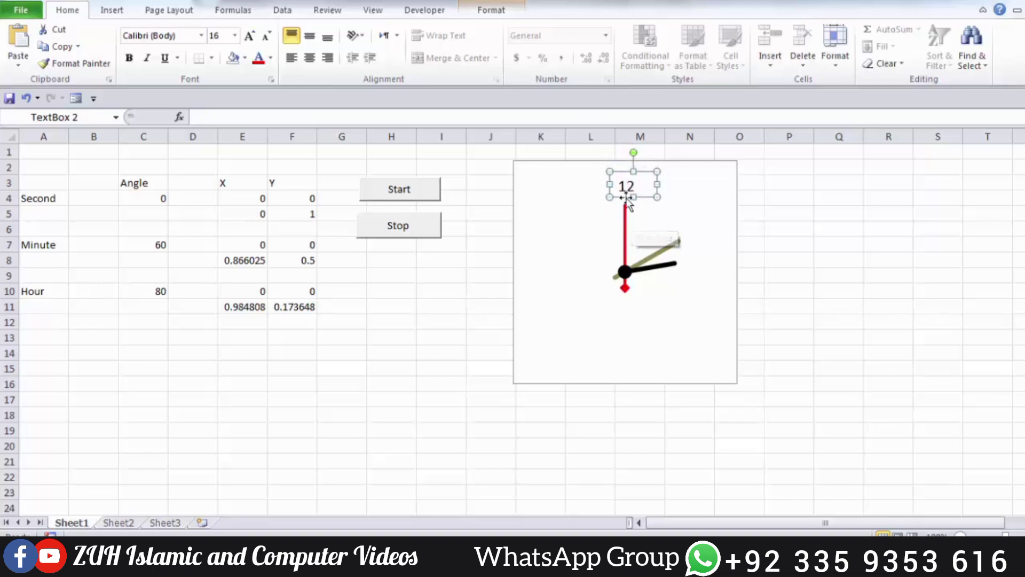
{"action": "key", "text": "Left"}
{"action": "key", "text": "Left"}
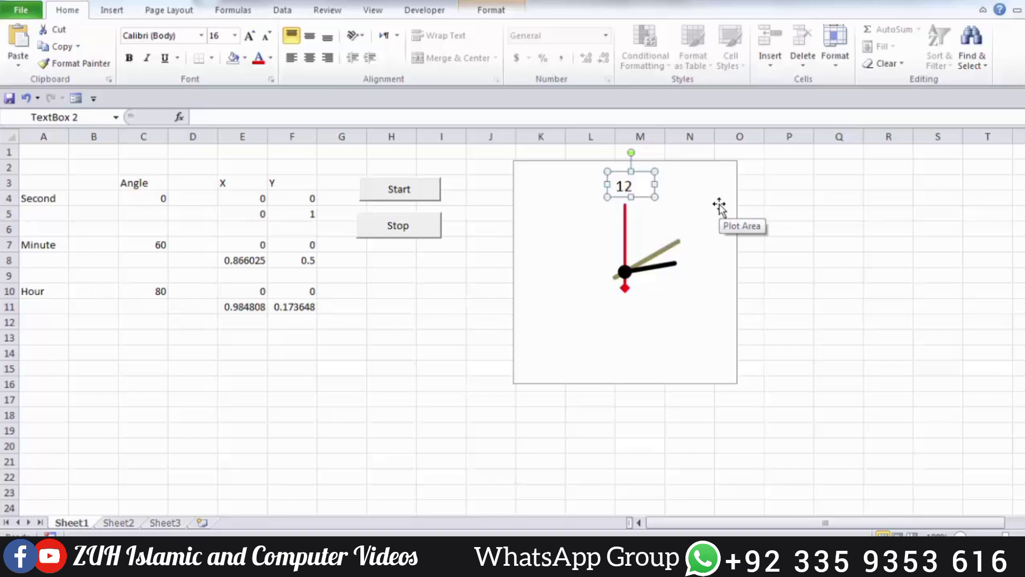
{"action": "key", "text": "ctrl+d"}
{"action": "key", "text": "ctrl+d"}
{"action": "key", "text": "ctrl+d"}
{"action": "key", "text": "ctrl+d"}
{"action": "key", "text": "ctrl+d"}
{"action": "key", "text": "ctrl+d"}
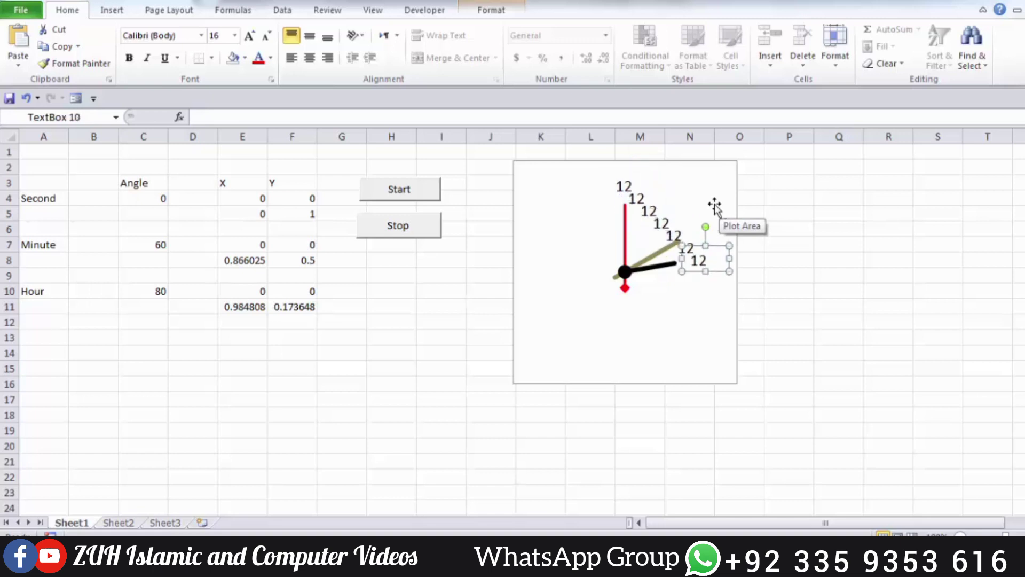
Test hand positions with C4 angles 90, 180, 270 and =6*5, moving a copy to 6 o'clock.
{"action": "left_click", "coordinate": [150, 197]}
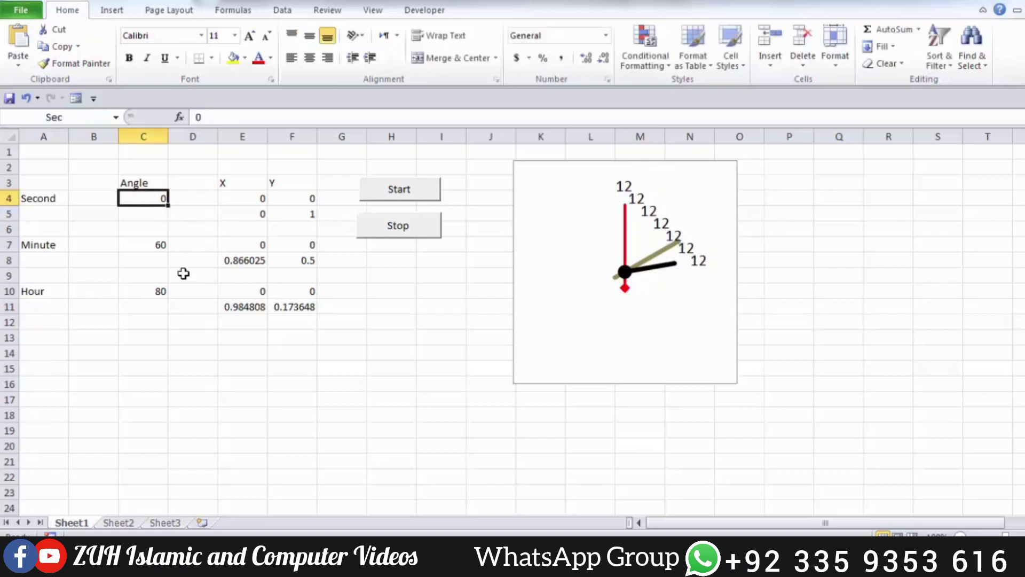
{"action": "type", "text": "90"}
{"action": "key", "text": "Return"}
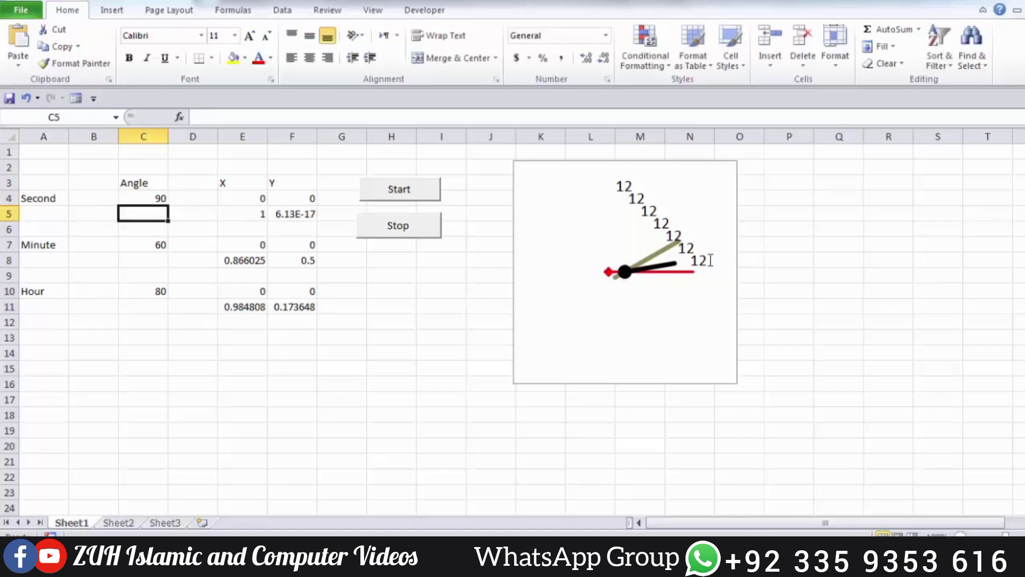
{"action": "left_click", "coordinate": [702, 260]}
{"action": "left_click", "coordinate": [143, 198]}
{"action": "type", "text": "180"}
{"action": "mouse_move", "coordinate": [686, 247]}
{"action": "left_mouse_down"}
{"action": "mouse_move", "coordinate": [626, 358]}
{"action": "mouse_move", "coordinate": [543, 271]}
{"action": "left_mouse_up"}
{"action": "type", "text": "270"}
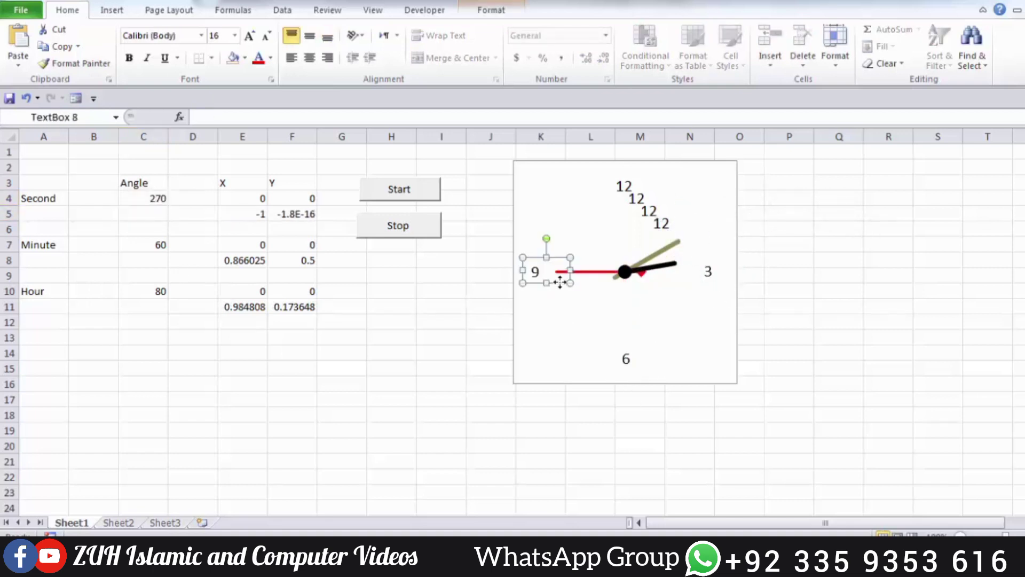
{"action": "left_click", "coordinate": [143, 198]}
{"action": "key", "text": "Delete"}
{"action": "type", "text": "="}
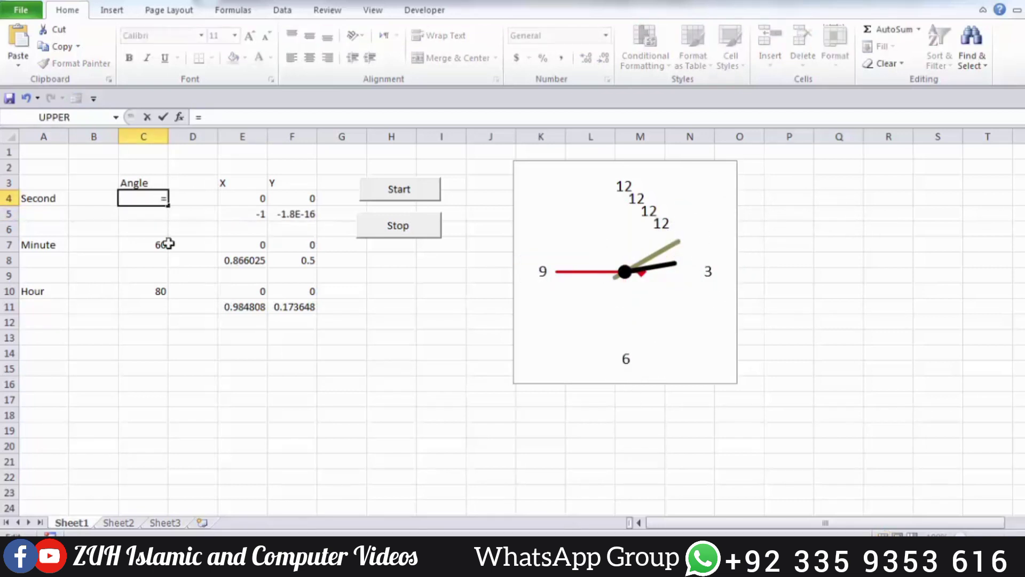
{"action": "type", "text": "6*5"}
{"action": "key", "text": "Return"}
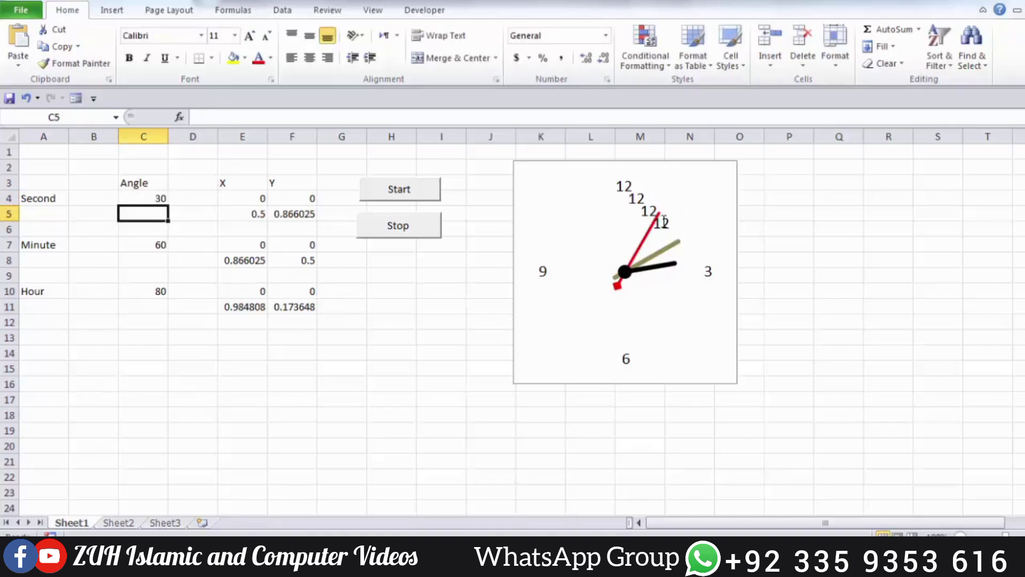
Retype a copy as 1 at one o'clock, change the C4 angle formula to 10, and make the 2 label.
{"action": "double_click", "coordinate": [662, 221]}
{"action": "type", "text": "1"}
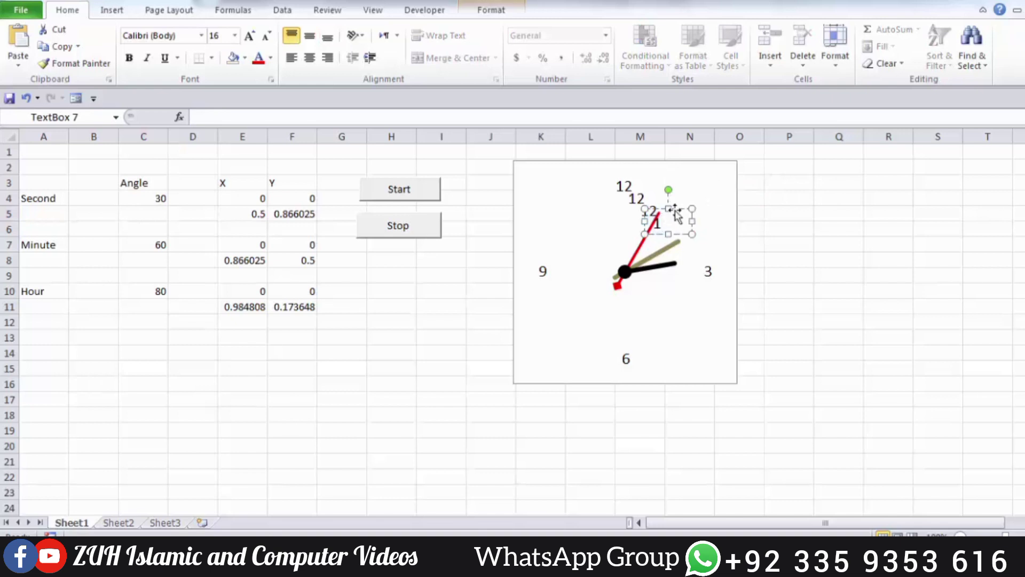
{"action": "mouse_move", "coordinate": [674, 208]}
{"action": "left_mouse_down"}
{"action": "mouse_move", "coordinate": [692, 181]}
{"action": "mouse_move", "coordinate": [710, 205]}
{"action": "left_mouse_up"}
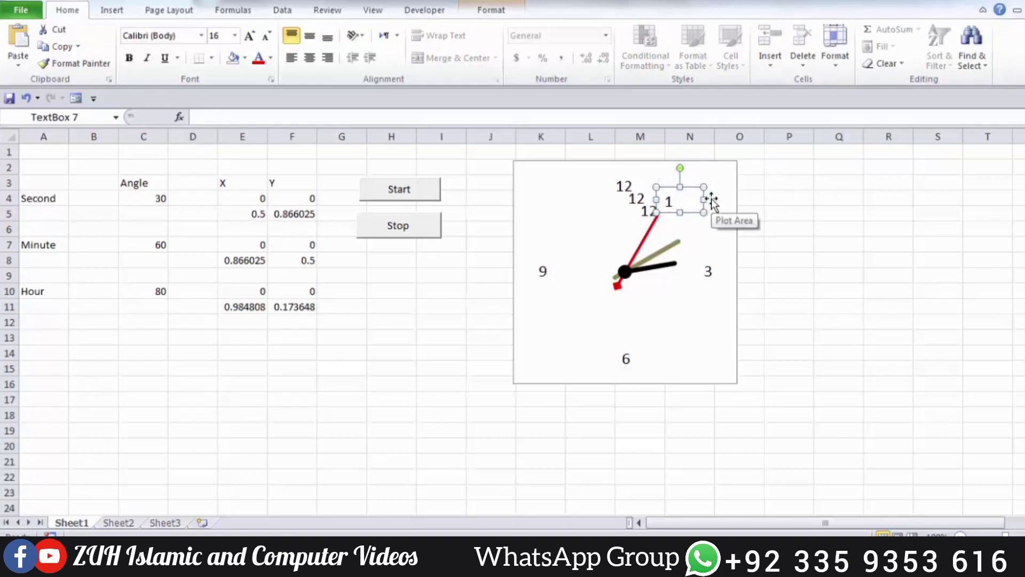
{"action": "double_click", "coordinate": [163, 197]}
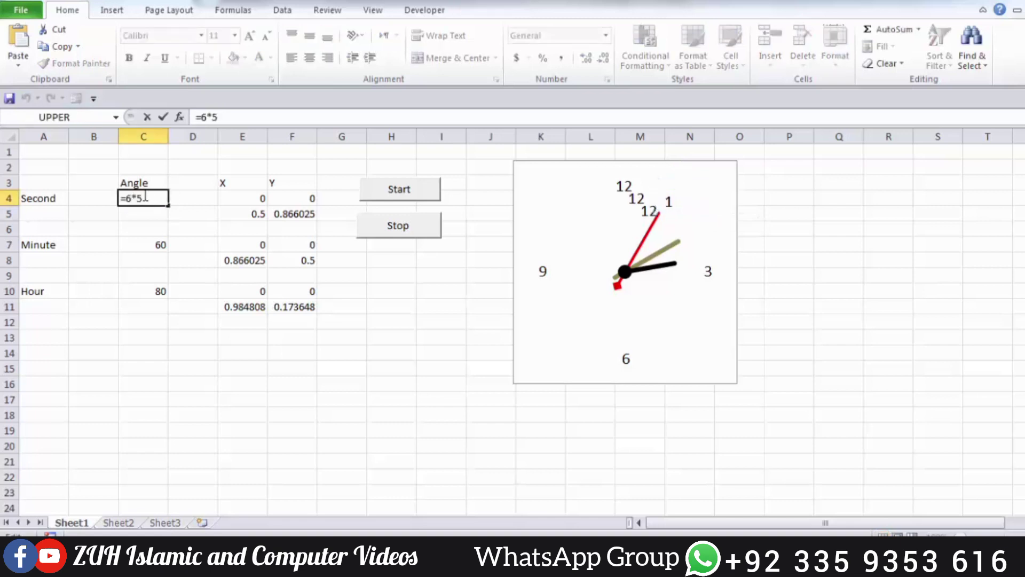
{"action": "type", "text": "10"}
{"action": "key", "text": "Return"}
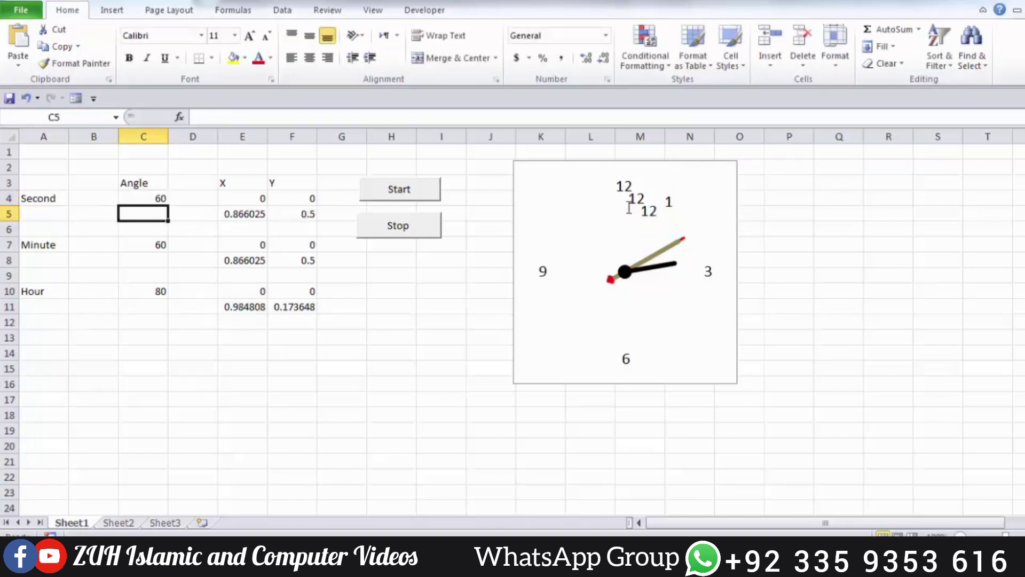
{"action": "left_click", "coordinate": [651, 207]}
{"action": "key", "text": "BackSpace"}
{"action": "type", "text": "4"}
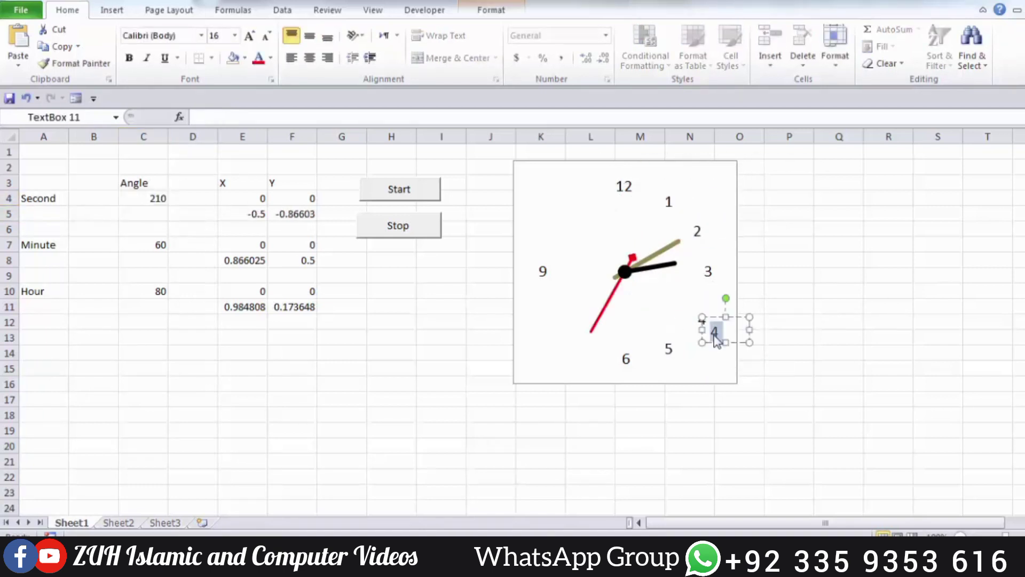
{"action": "left_click", "coordinate": [889, 348]}
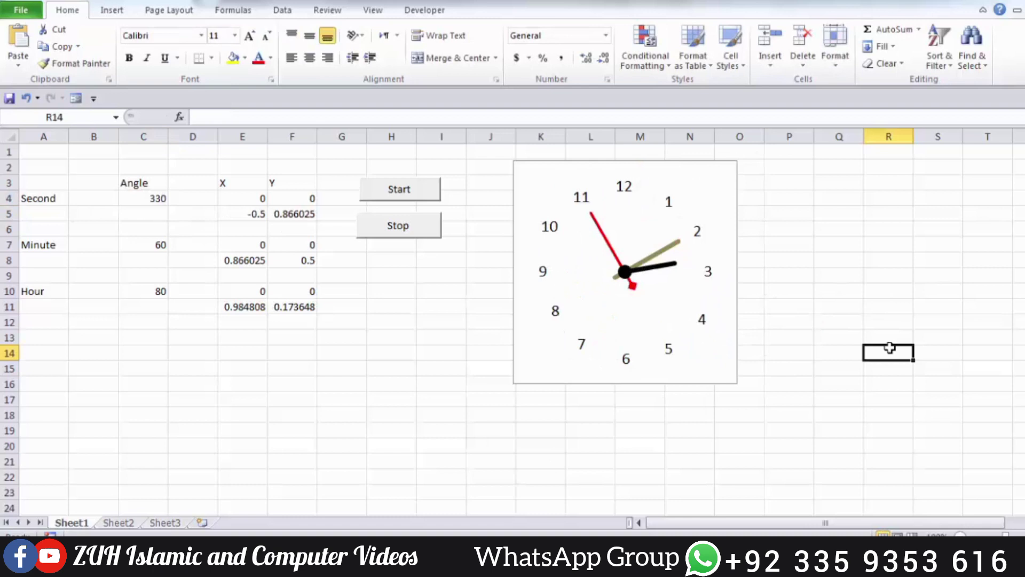
Run and stop the clock, then give the chart area a gold preset gradient-line border.
{"action": "left_click", "coordinate": [404, 191]}
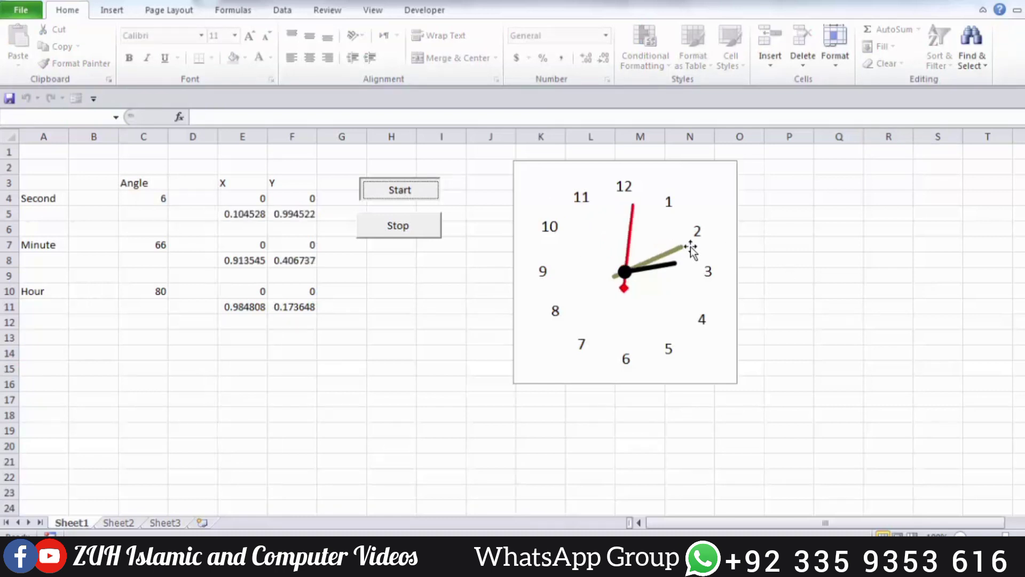
{"action": "left_click", "coordinate": [403, 227]}
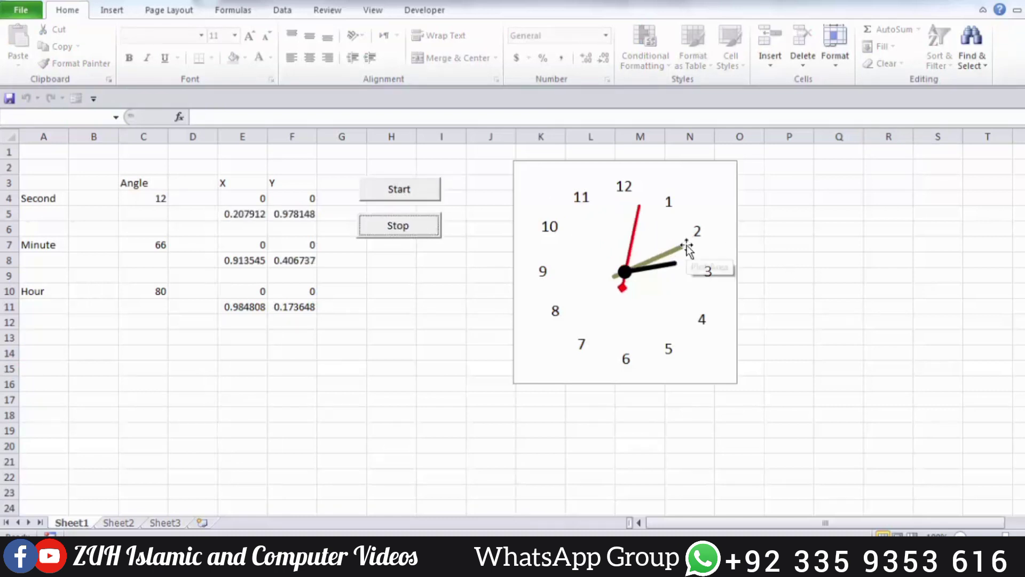
{"action": "left_click", "coordinate": [725, 357]}
{"action": "right_click", "coordinate": [725, 359]}
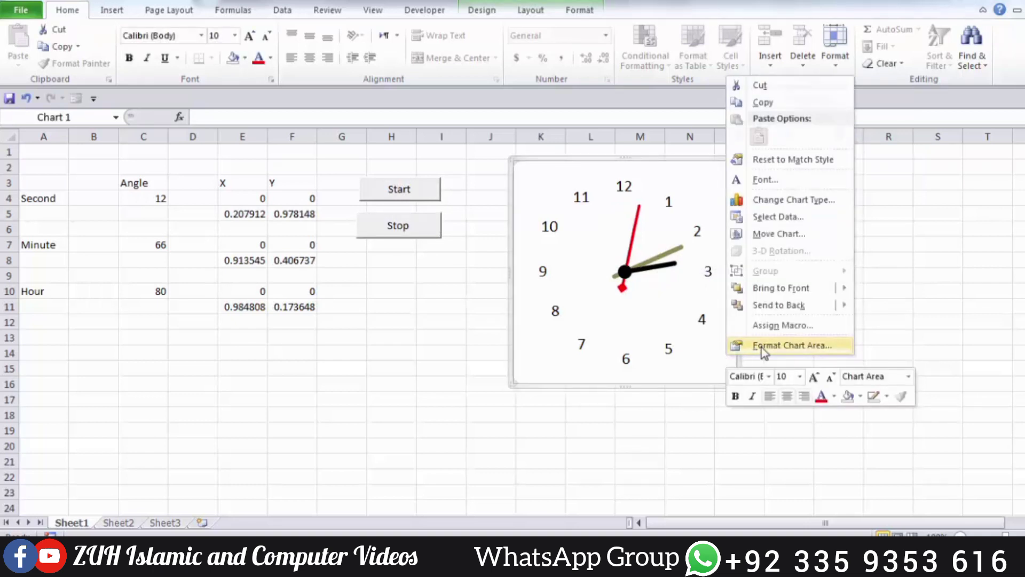
{"action": "left_click", "coordinate": [763, 349]}
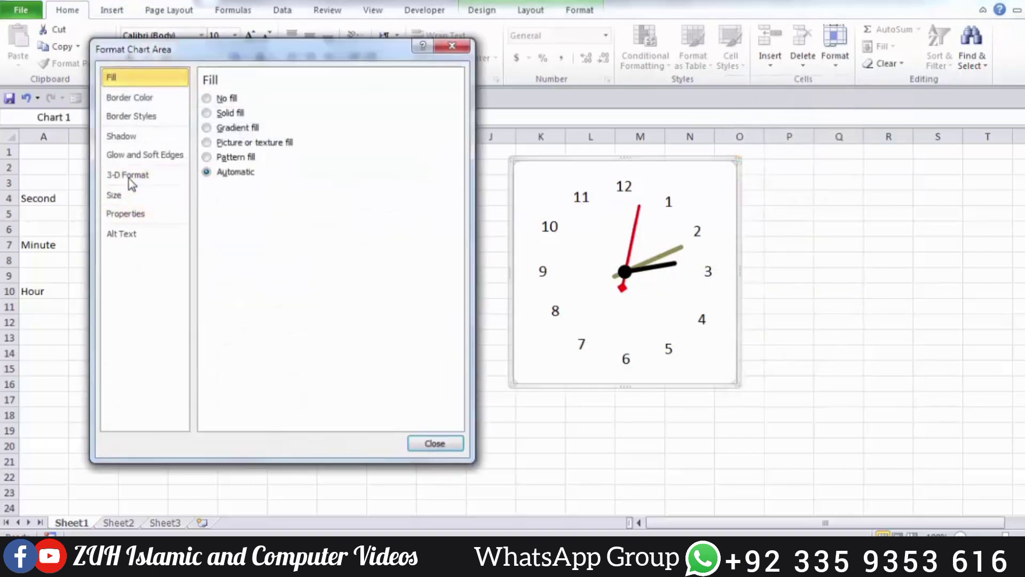
{"action": "left_click", "coordinate": [131, 156]}
{"action": "left_click", "coordinate": [128, 138]}
{"action": "left_click", "coordinate": [130, 154]}
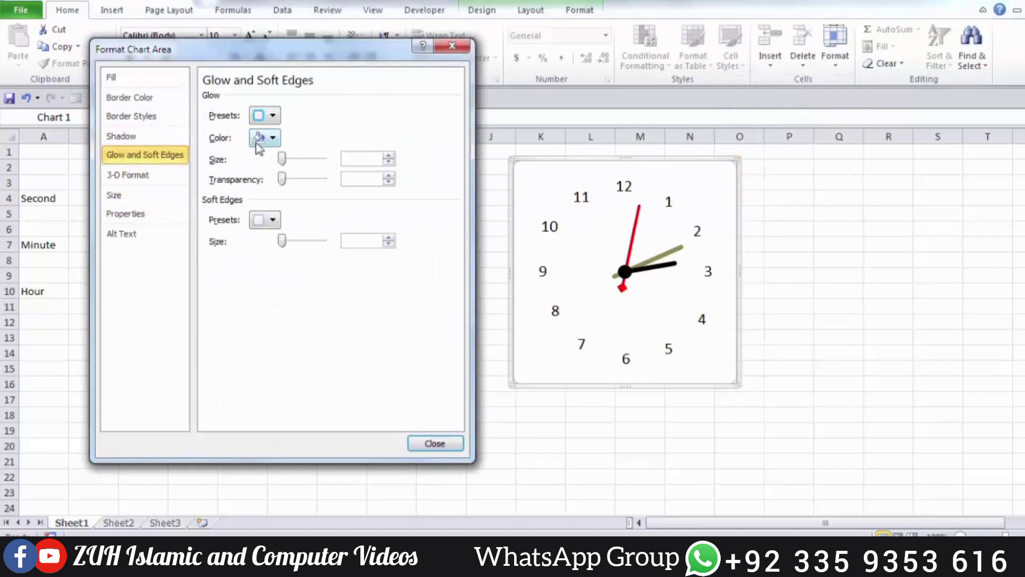
{"action": "left_click", "coordinate": [273, 138]}
{"action": "left_click", "coordinate": [134, 116]}
{"action": "left_click", "coordinate": [138, 138]}
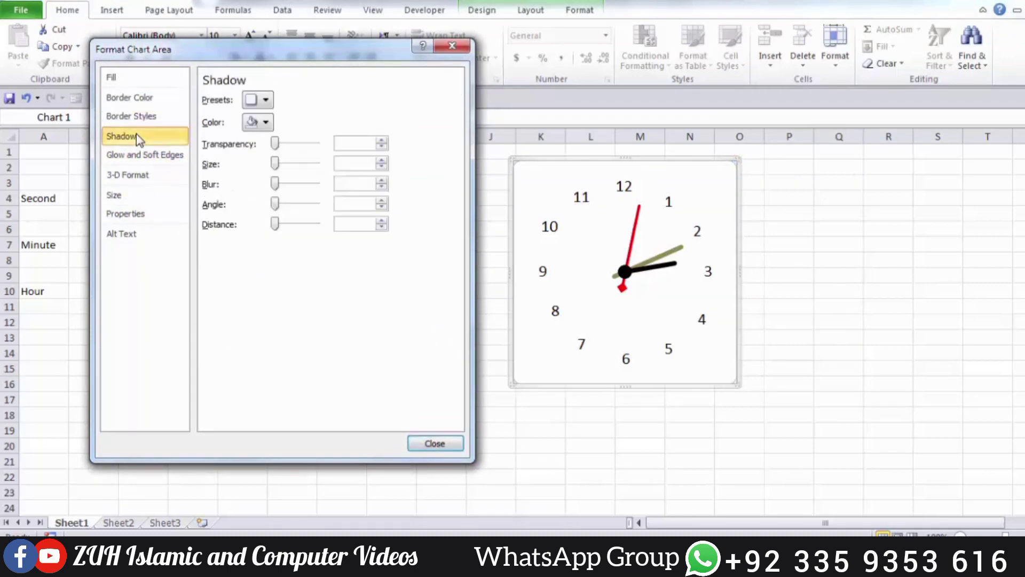
{"action": "left_click", "coordinate": [128, 175]}
{"action": "left_click", "coordinate": [121, 135]}
{"action": "left_click", "coordinate": [258, 122]}
{"action": "left_click", "coordinate": [129, 97]}
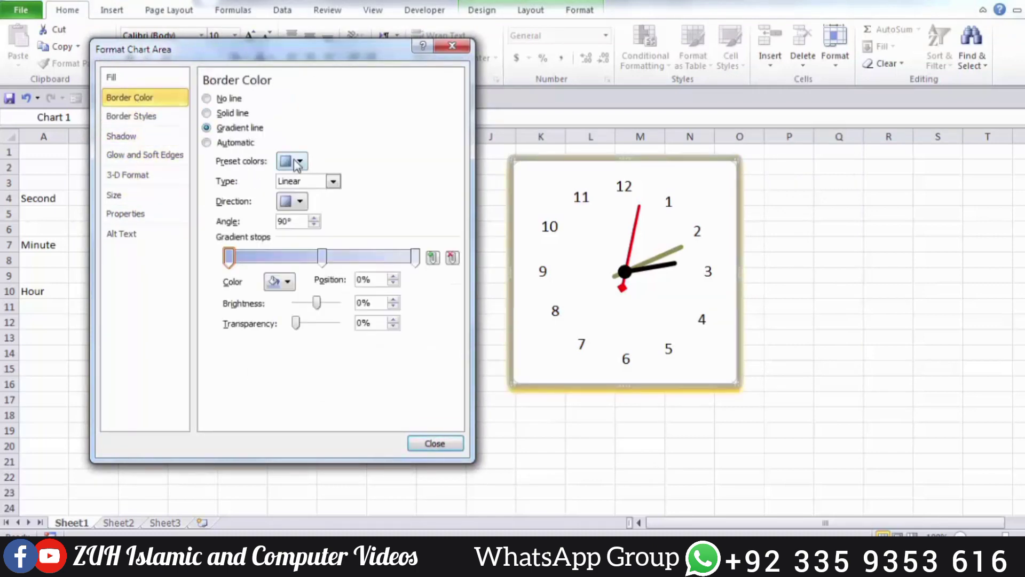
Apply a dotted pattern fill to the clock's plot area.
{"action": "left_click", "coordinate": [435, 443]}
{"action": "right_click", "coordinate": [538, 330]}
{"action": "left_click", "coordinate": [576, 430]}
{"action": "left_click", "coordinate": [435, 442]}
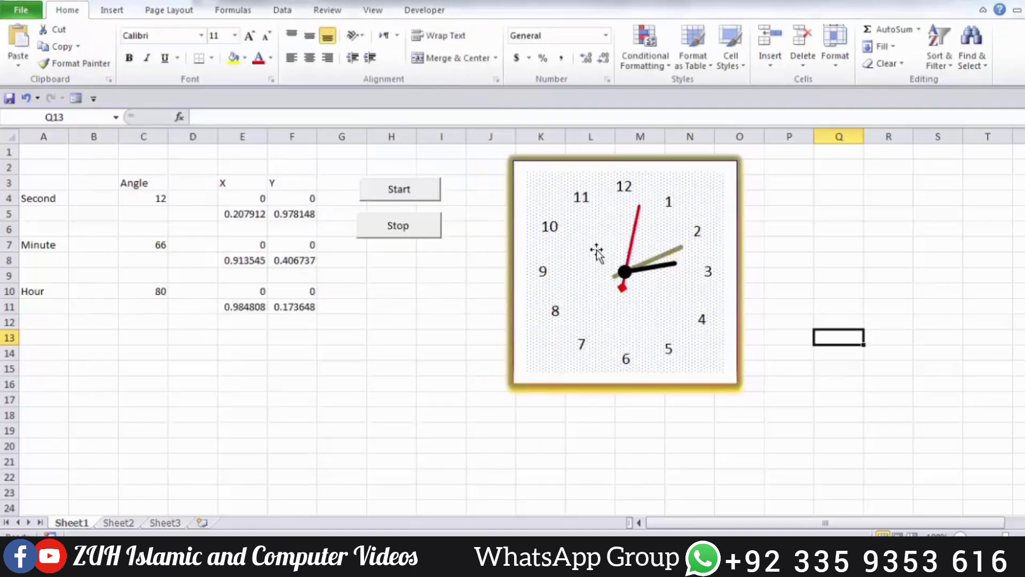
Turn off the worksheet gridlines.
{"action": "left_click", "coordinate": [491, 153]}
{"action": "left_click_drag", "start_coordinate": [537, 171], "coordinate": [780, 419]}
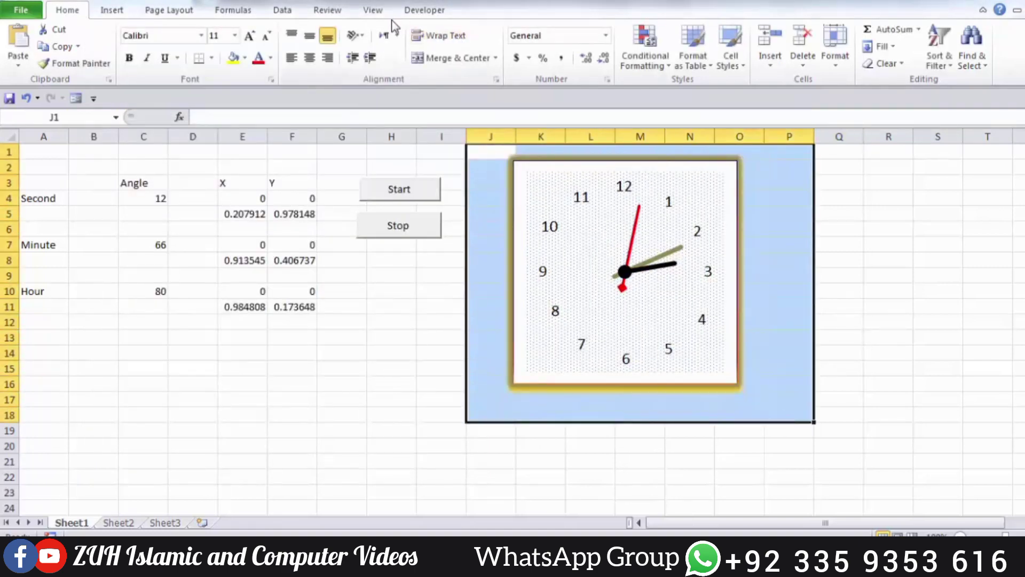
{"action": "left_click", "coordinate": [373, 10]}
{"action": "left_click", "coordinate": [230, 59]}
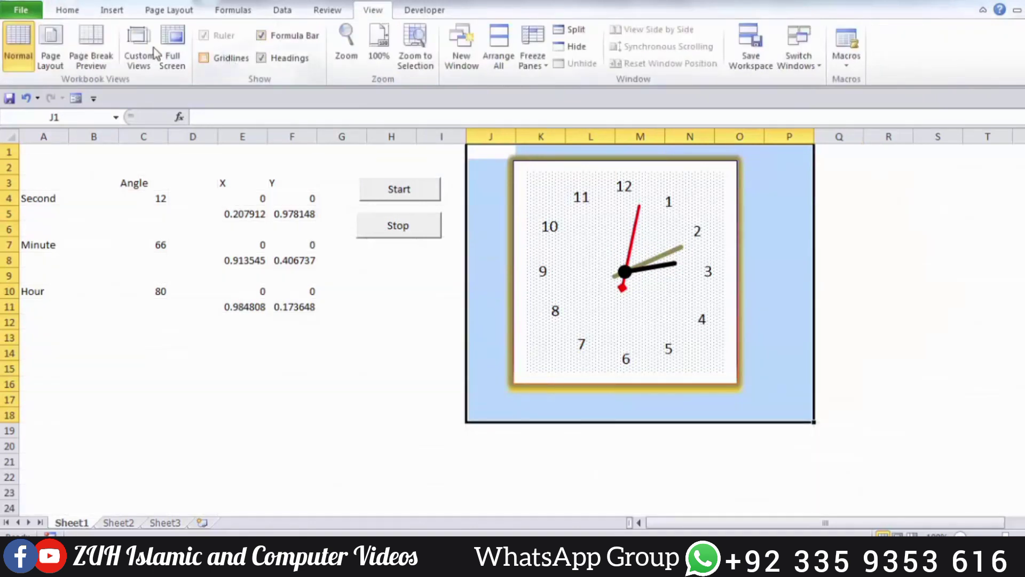
Make the data in columns A–G white so it disappears.
{"action": "left_click", "coordinate": [68, 10]}
{"action": "left_click", "coordinate": [391, 306]}
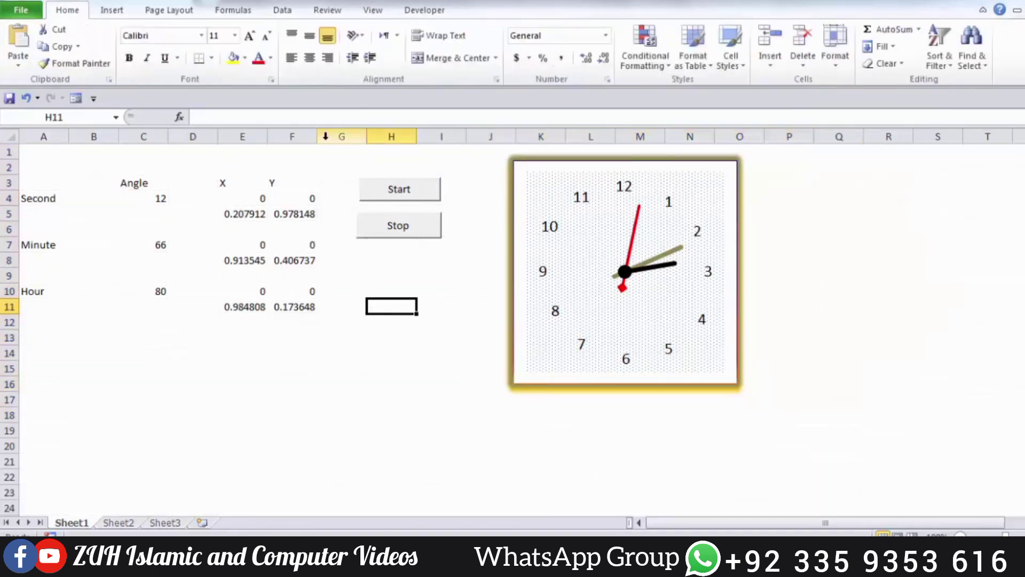
{"action": "left_click_drag", "start_coordinate": [327, 136], "coordinate": [67, 140]}
{"action": "left_click", "coordinate": [271, 58]}
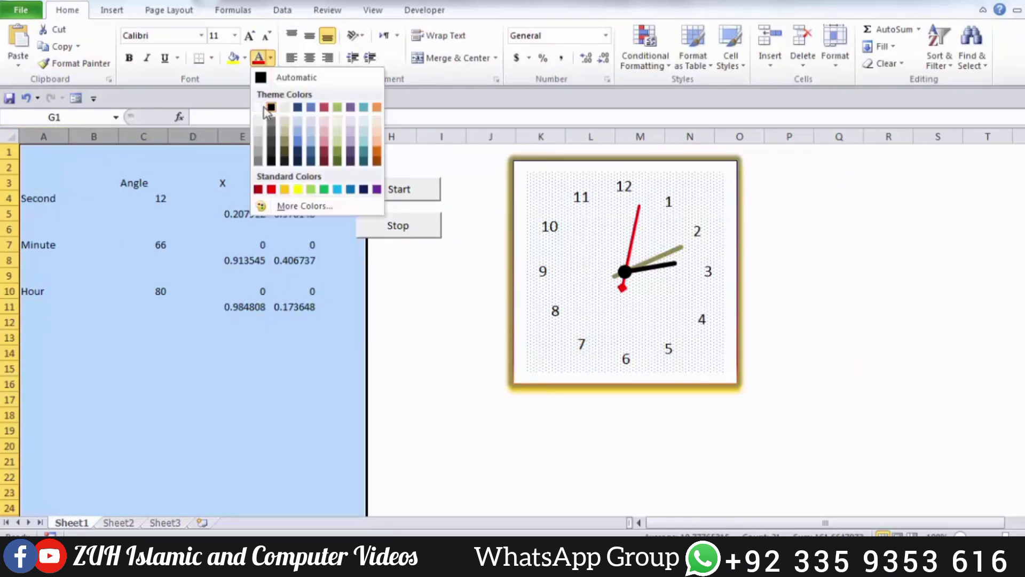
{"action": "left_click", "coordinate": [260, 108]}
{"action": "left_click", "coordinate": [427, 288]}
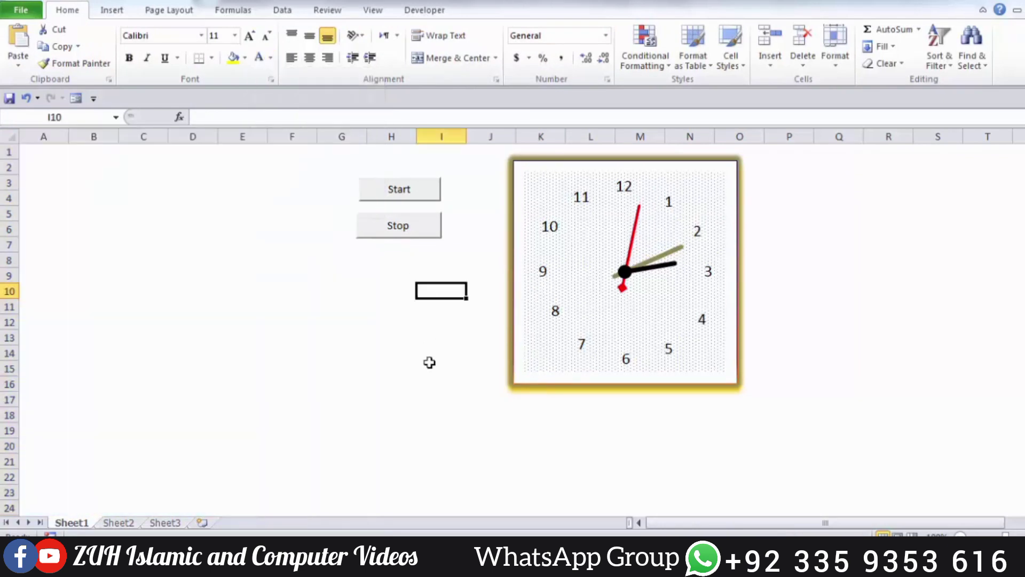
Test the clock by clicking Start and then Stop.
{"action": "left_click", "coordinate": [408, 193]}
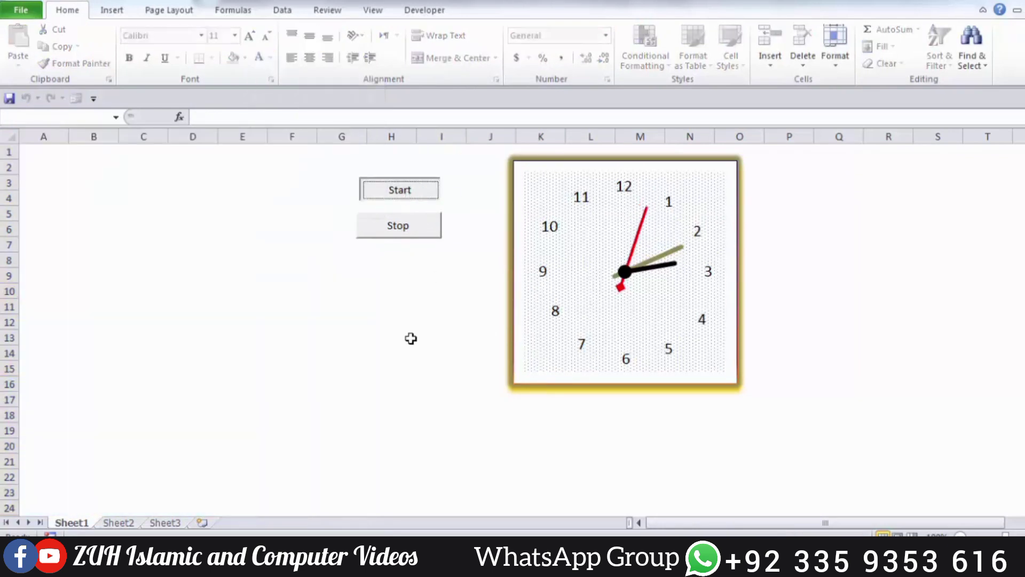
{"action": "left_click", "coordinate": [404, 233]}
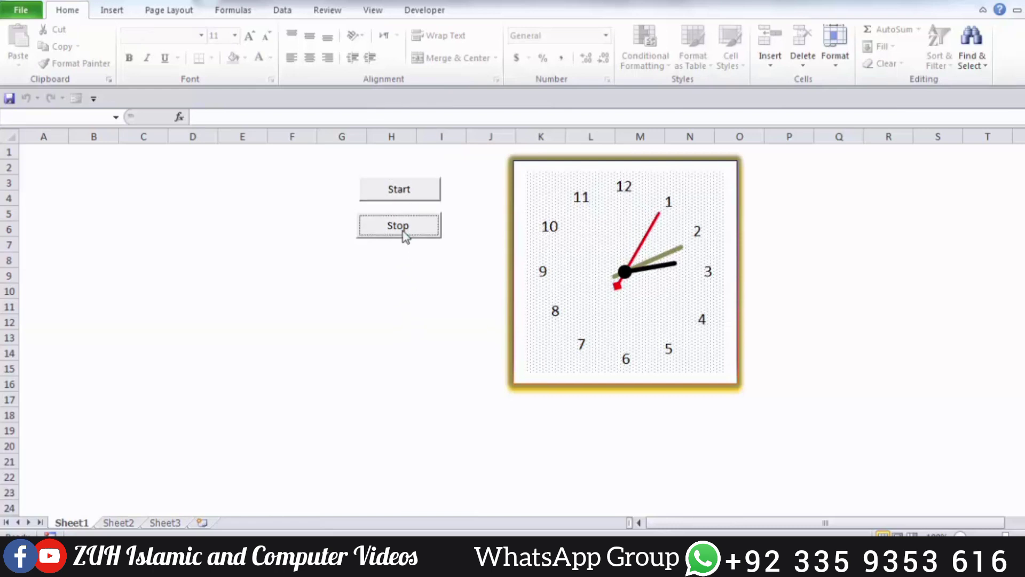
{"action": "left_click", "coordinate": [455, 384]}
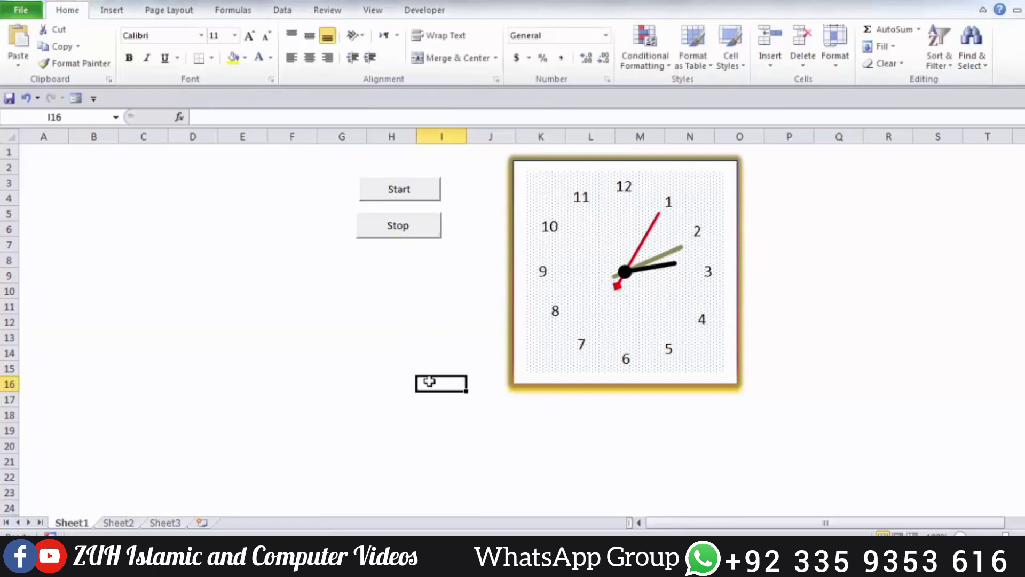